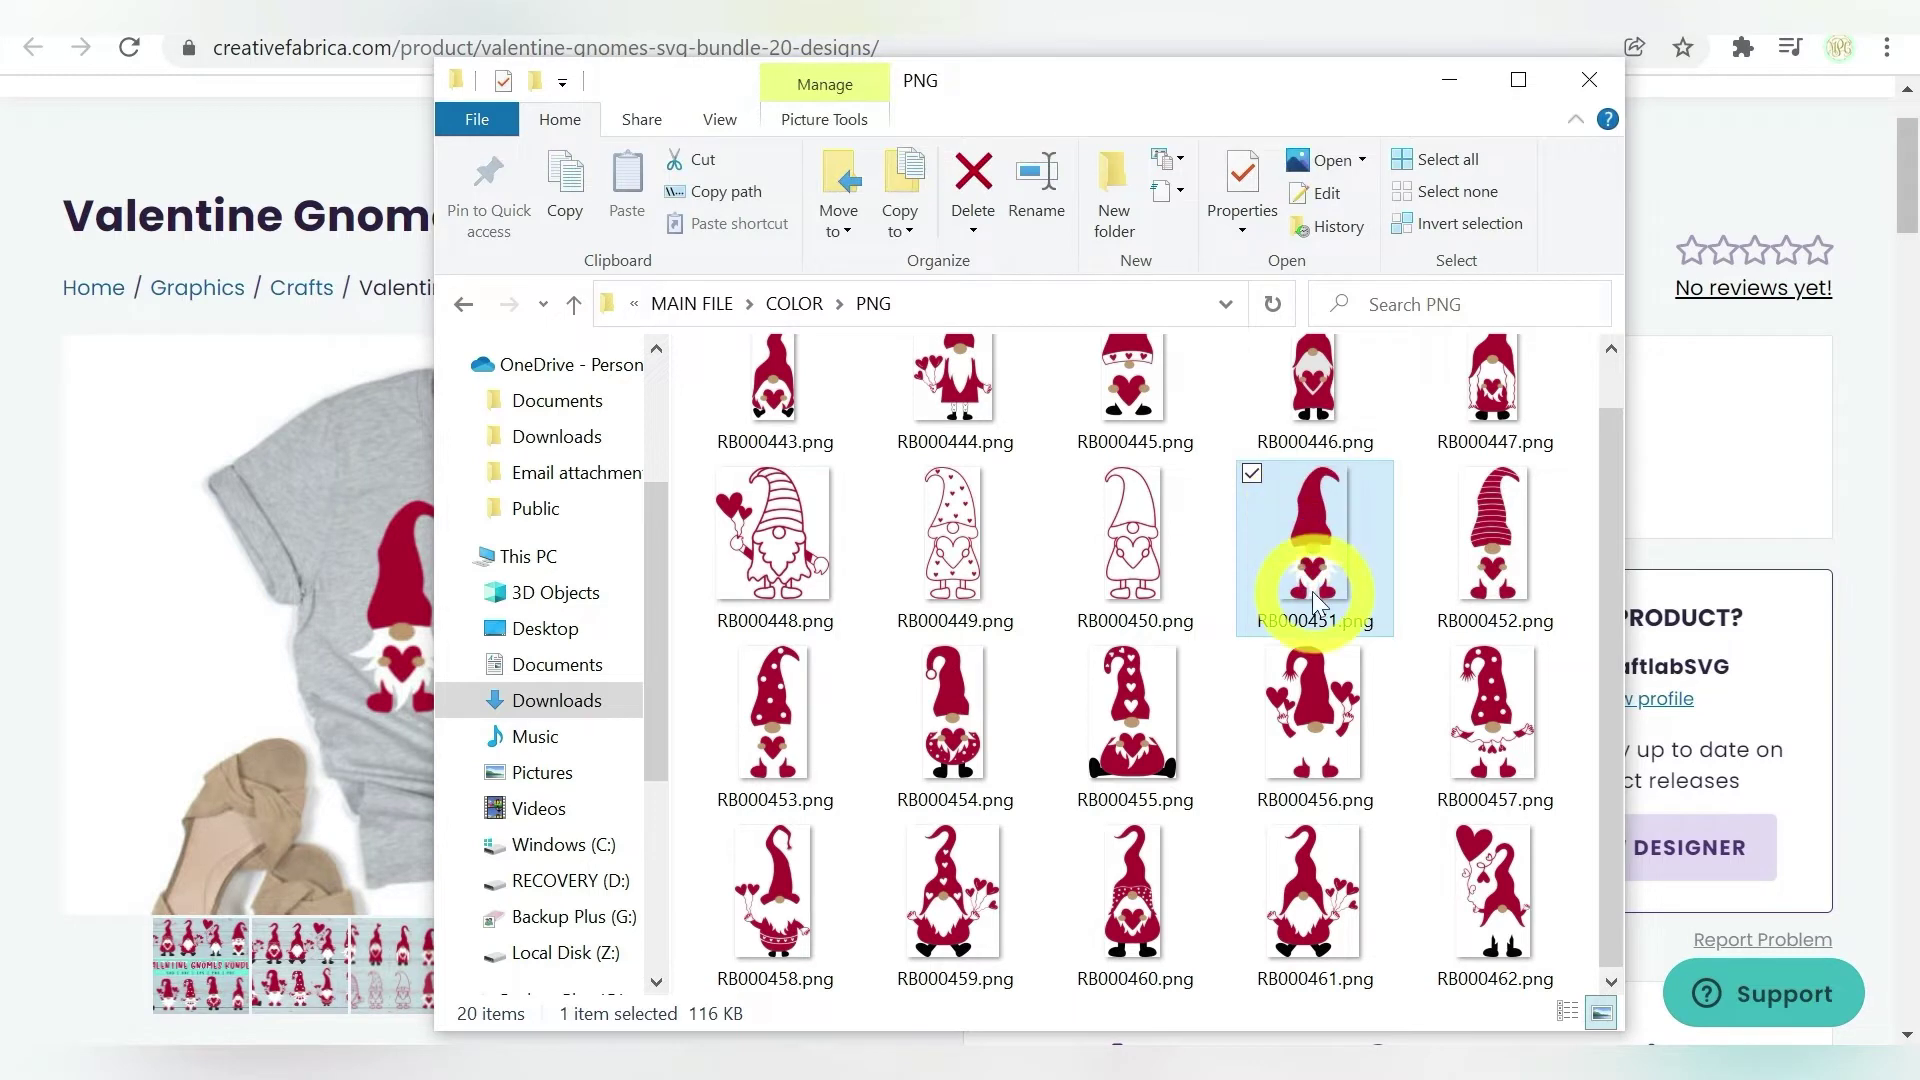
Step: Look through the gnome PNG thumbnails in the COLOR folder of the bundle to compare the designs and their file names
mouse_move(1314, 600)
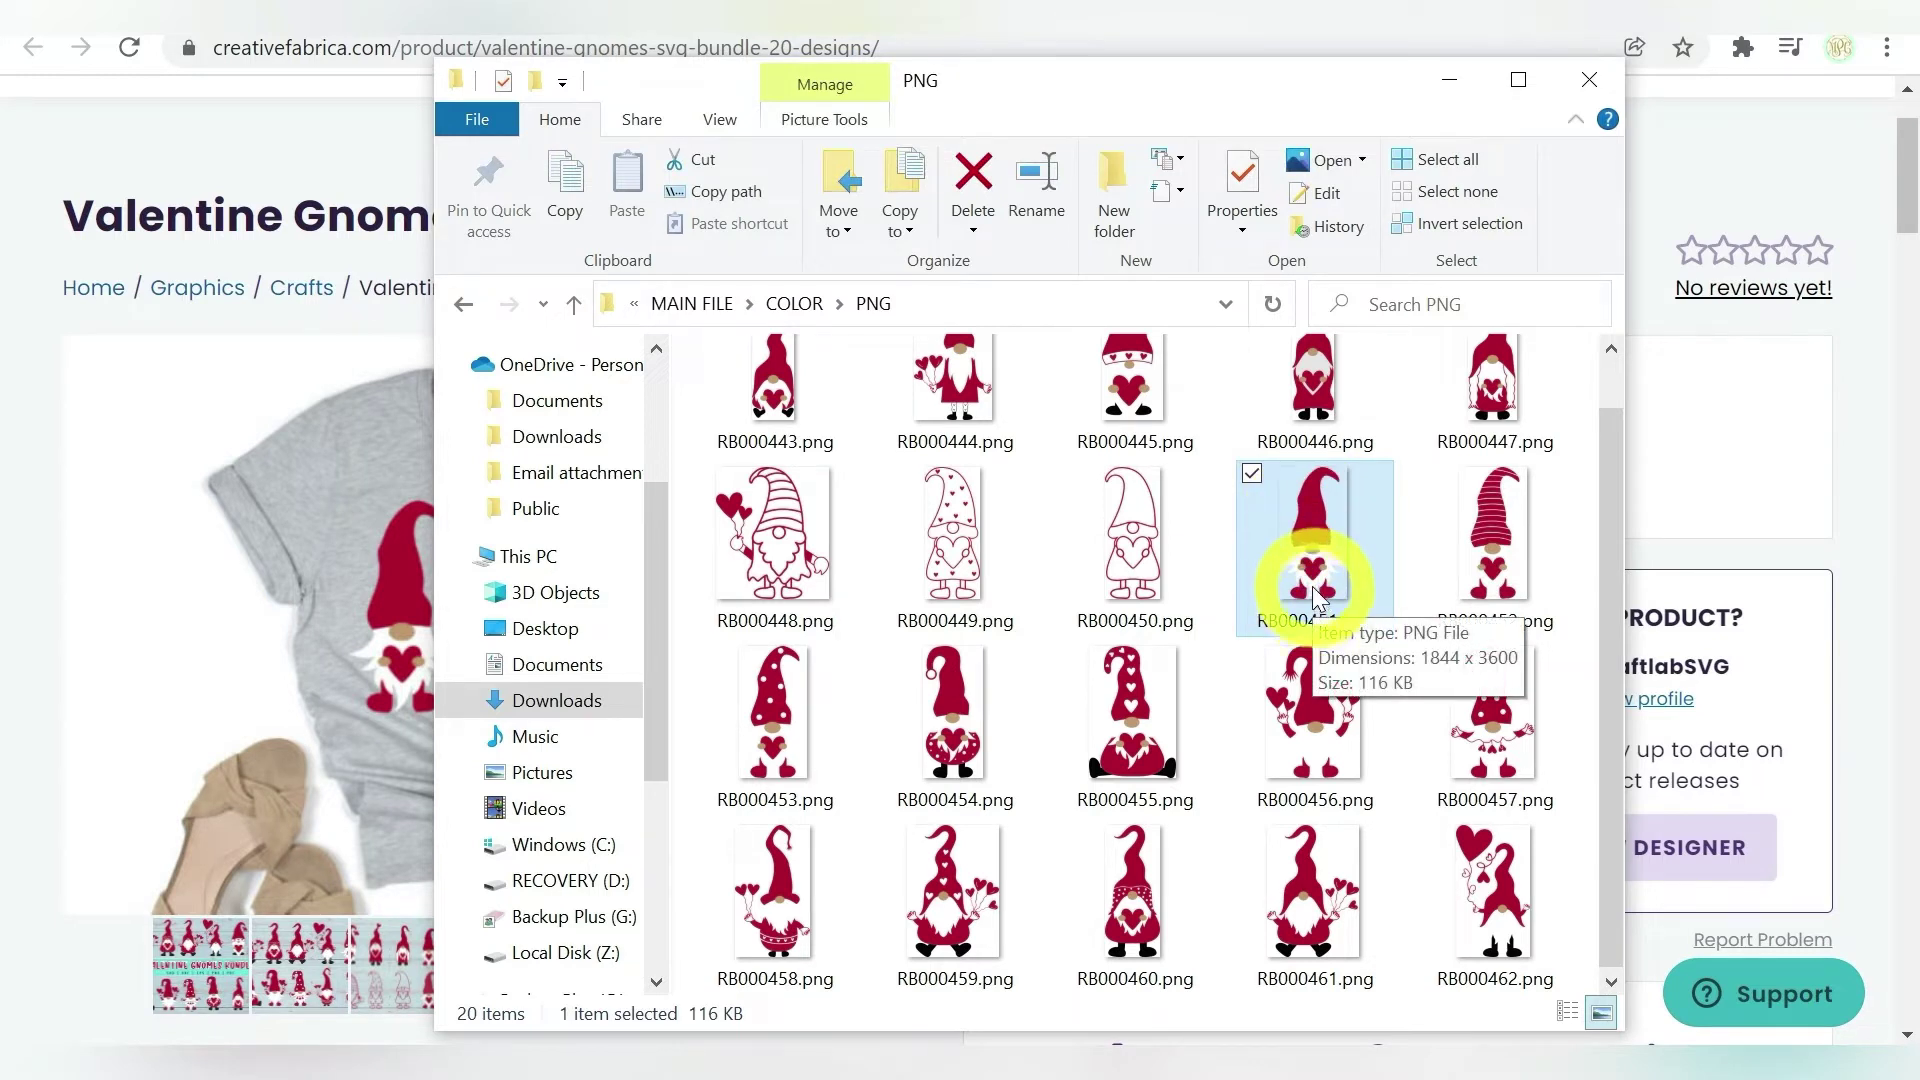
left_click(771, 400)
scroll(858, 562, "down", 1)
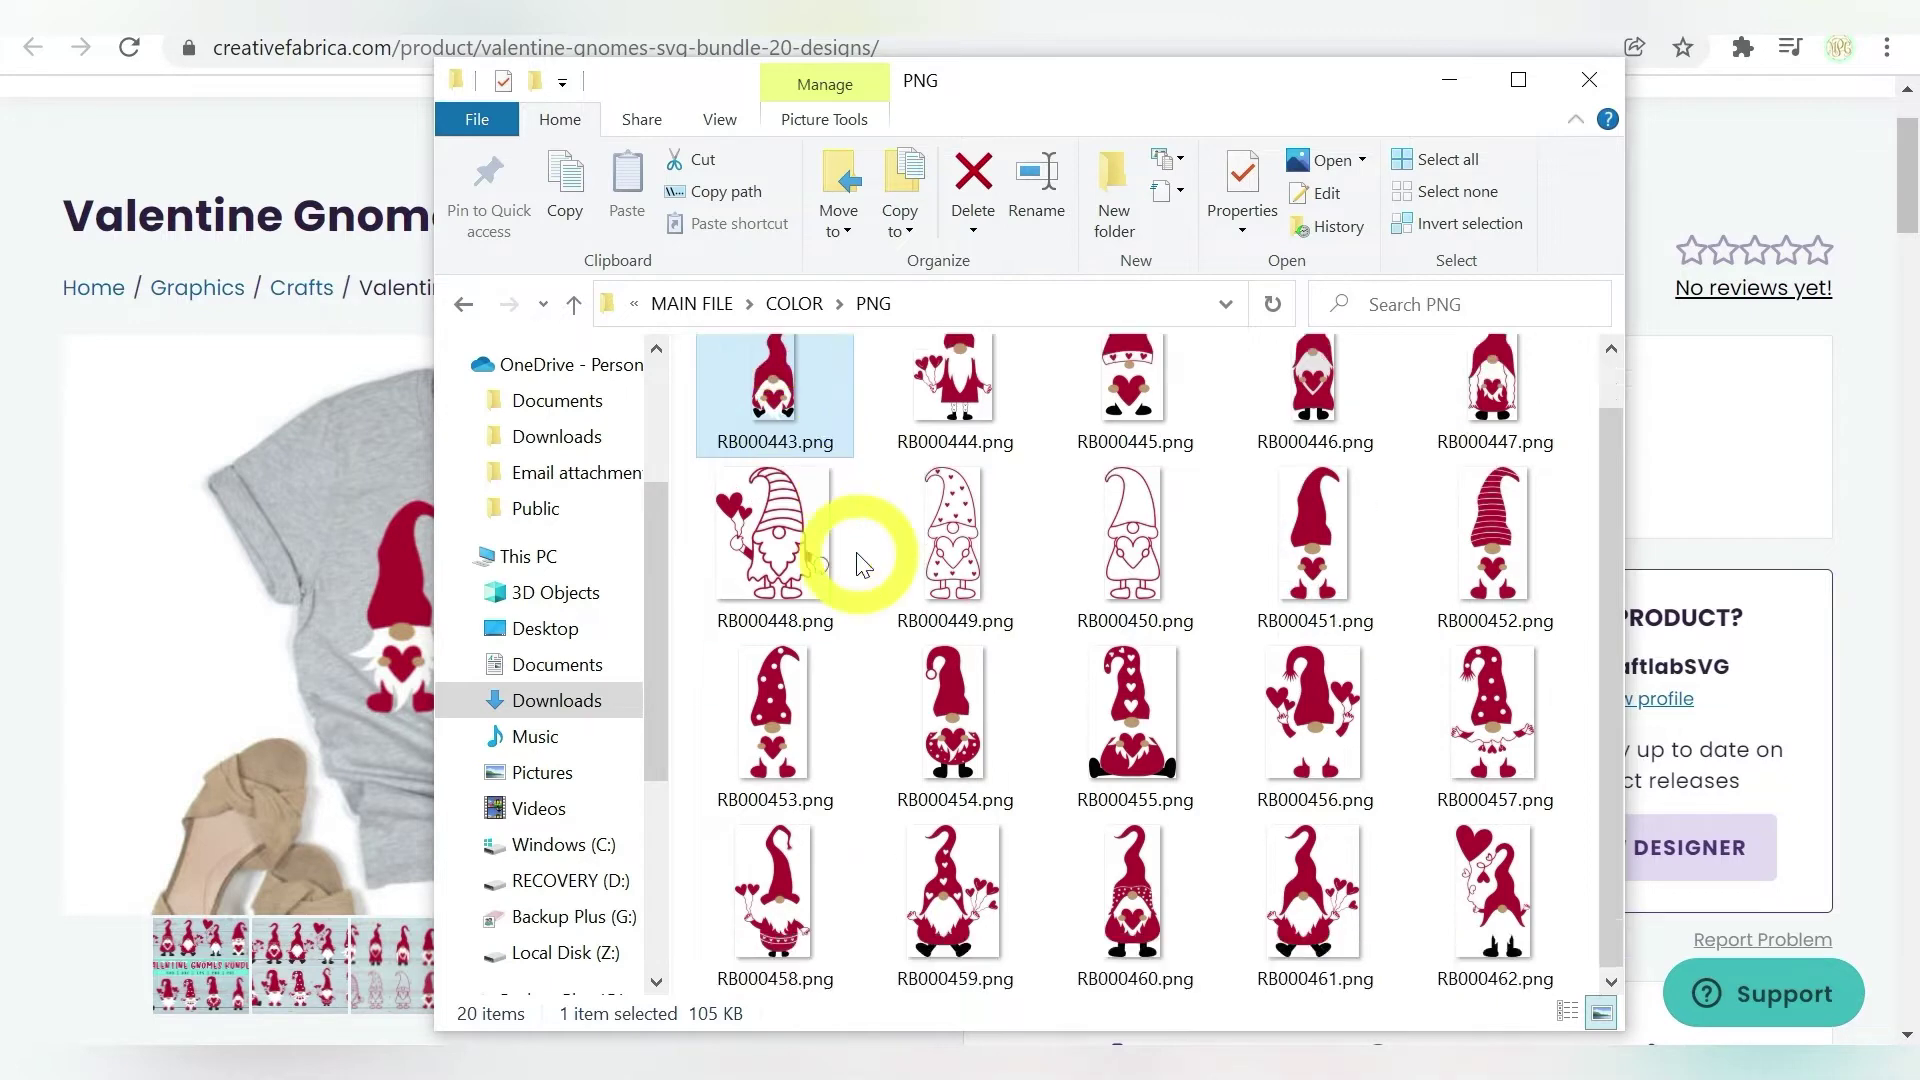
mouse_move(912, 610)
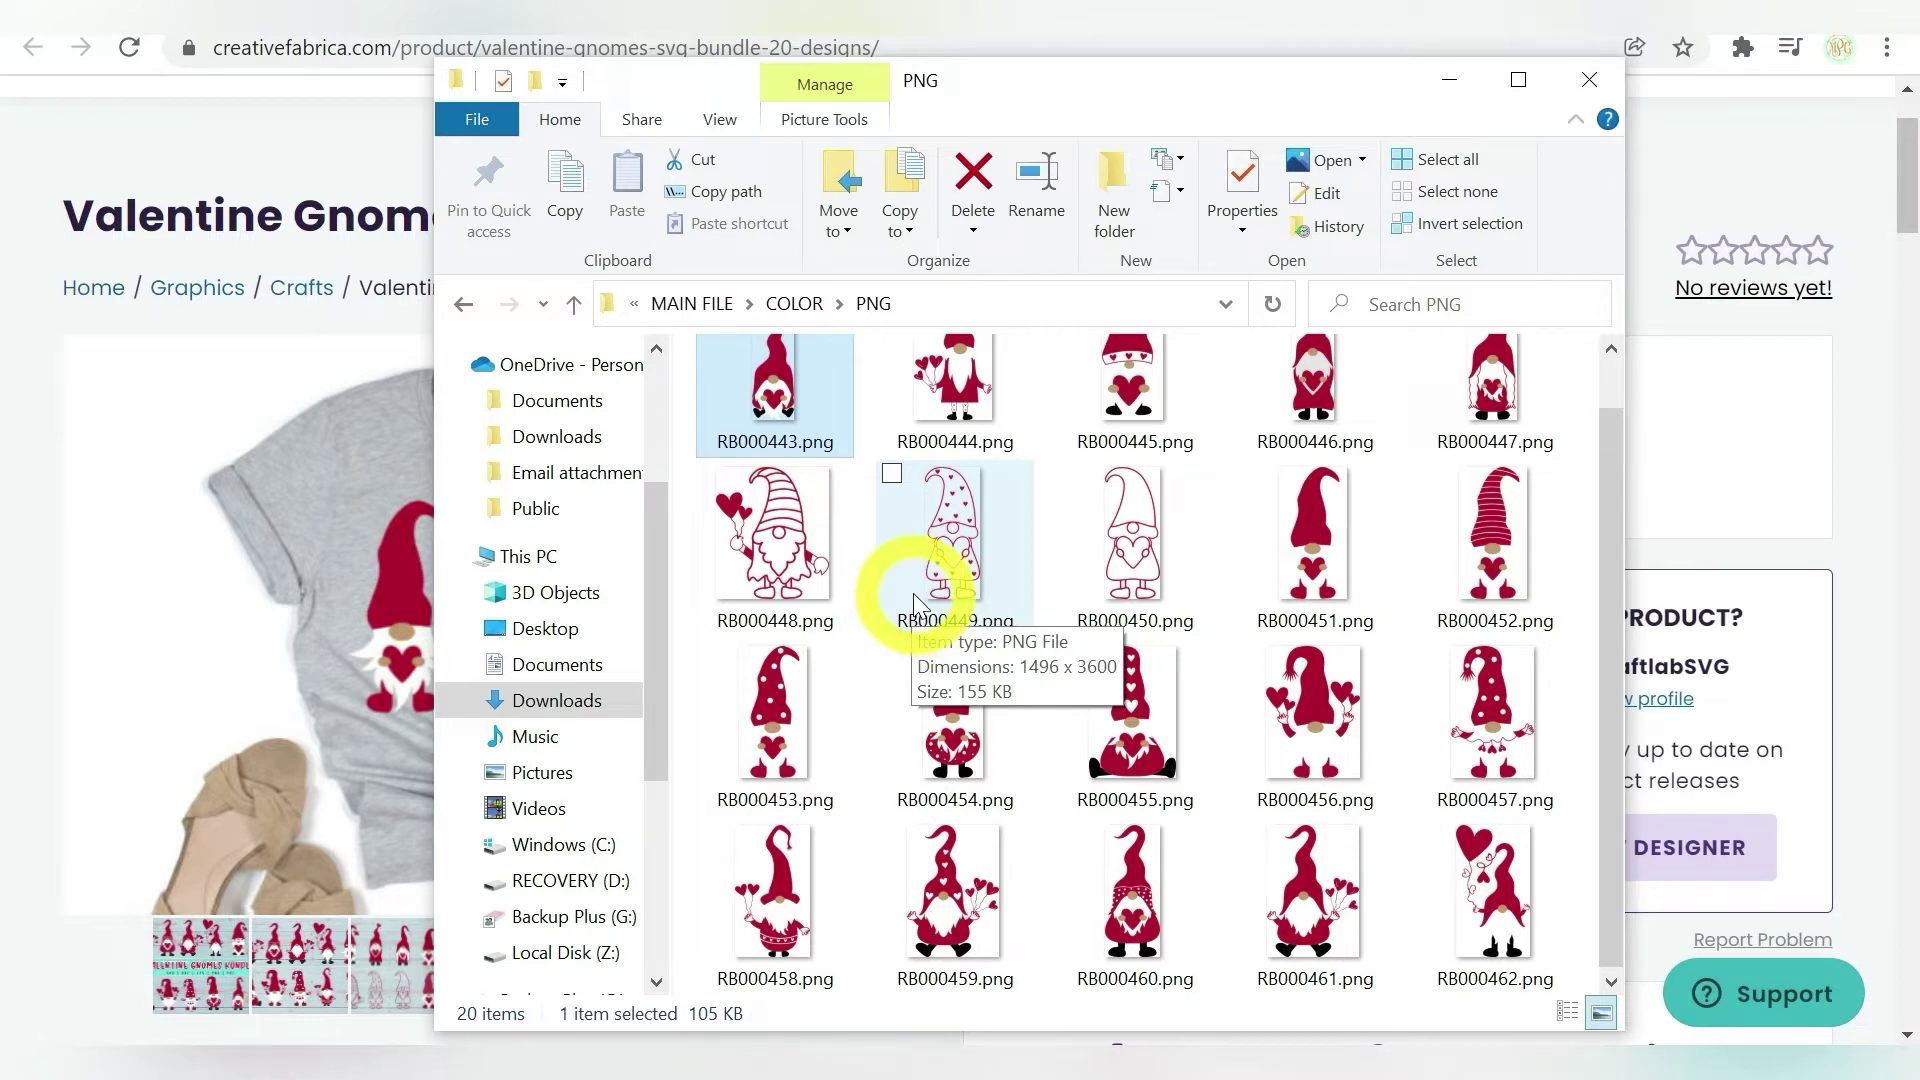
mouse_move(790, 455)
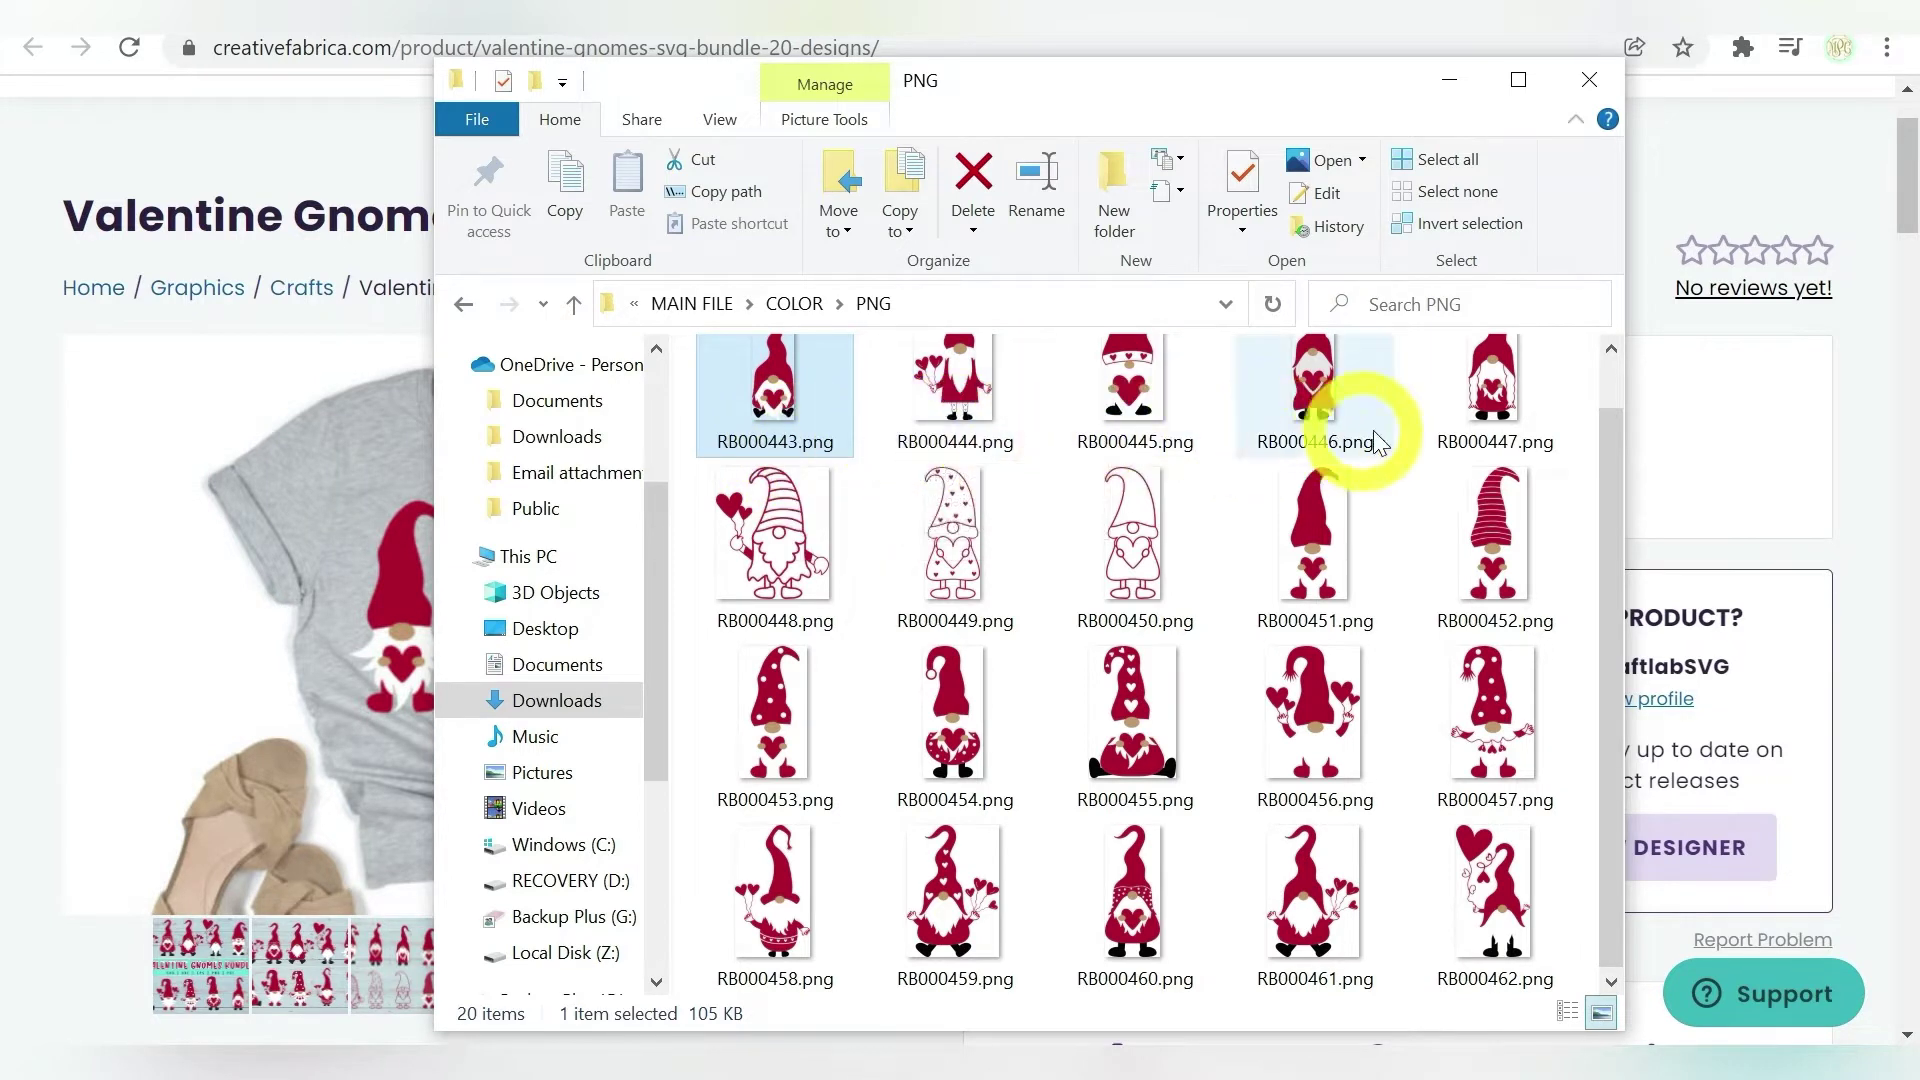
mouse_move(1321, 632)
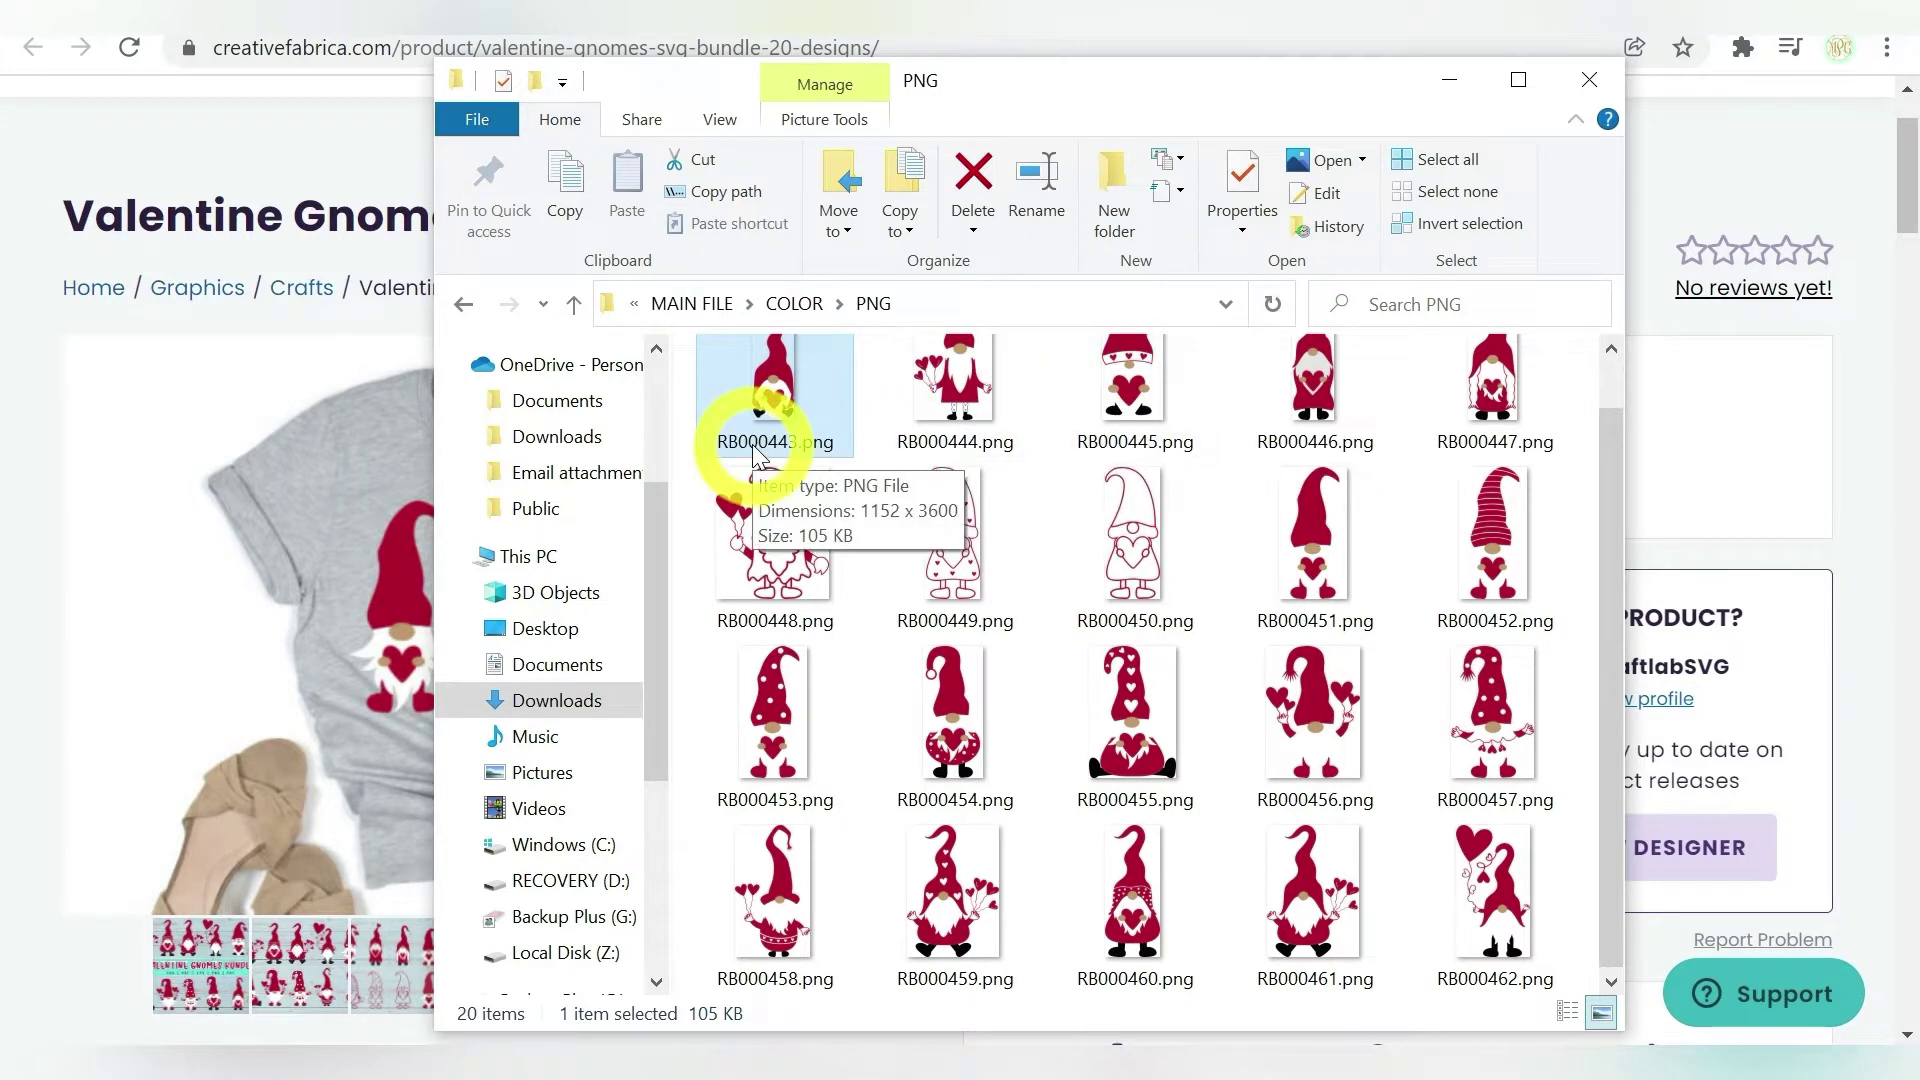
scroll(1127, 480, "up", 1)
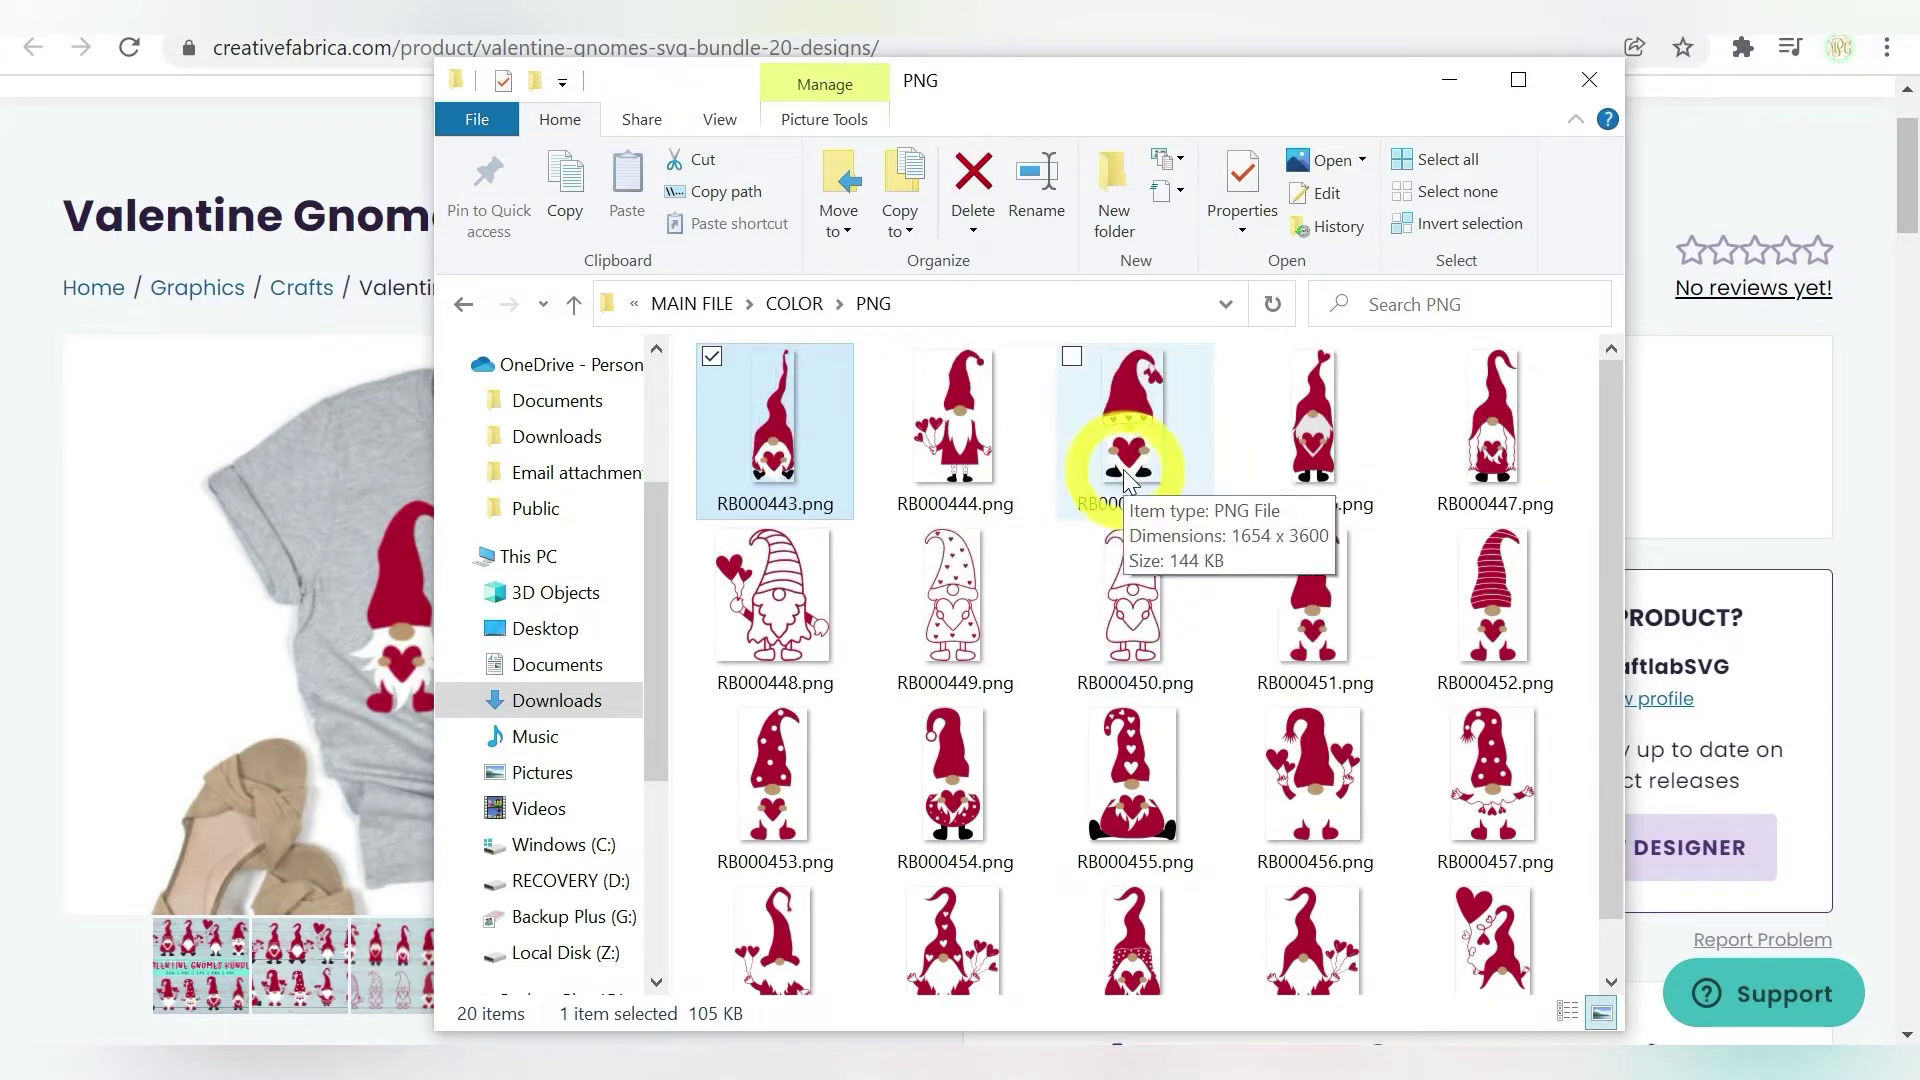
scroll(1125, 476, "down", 1)
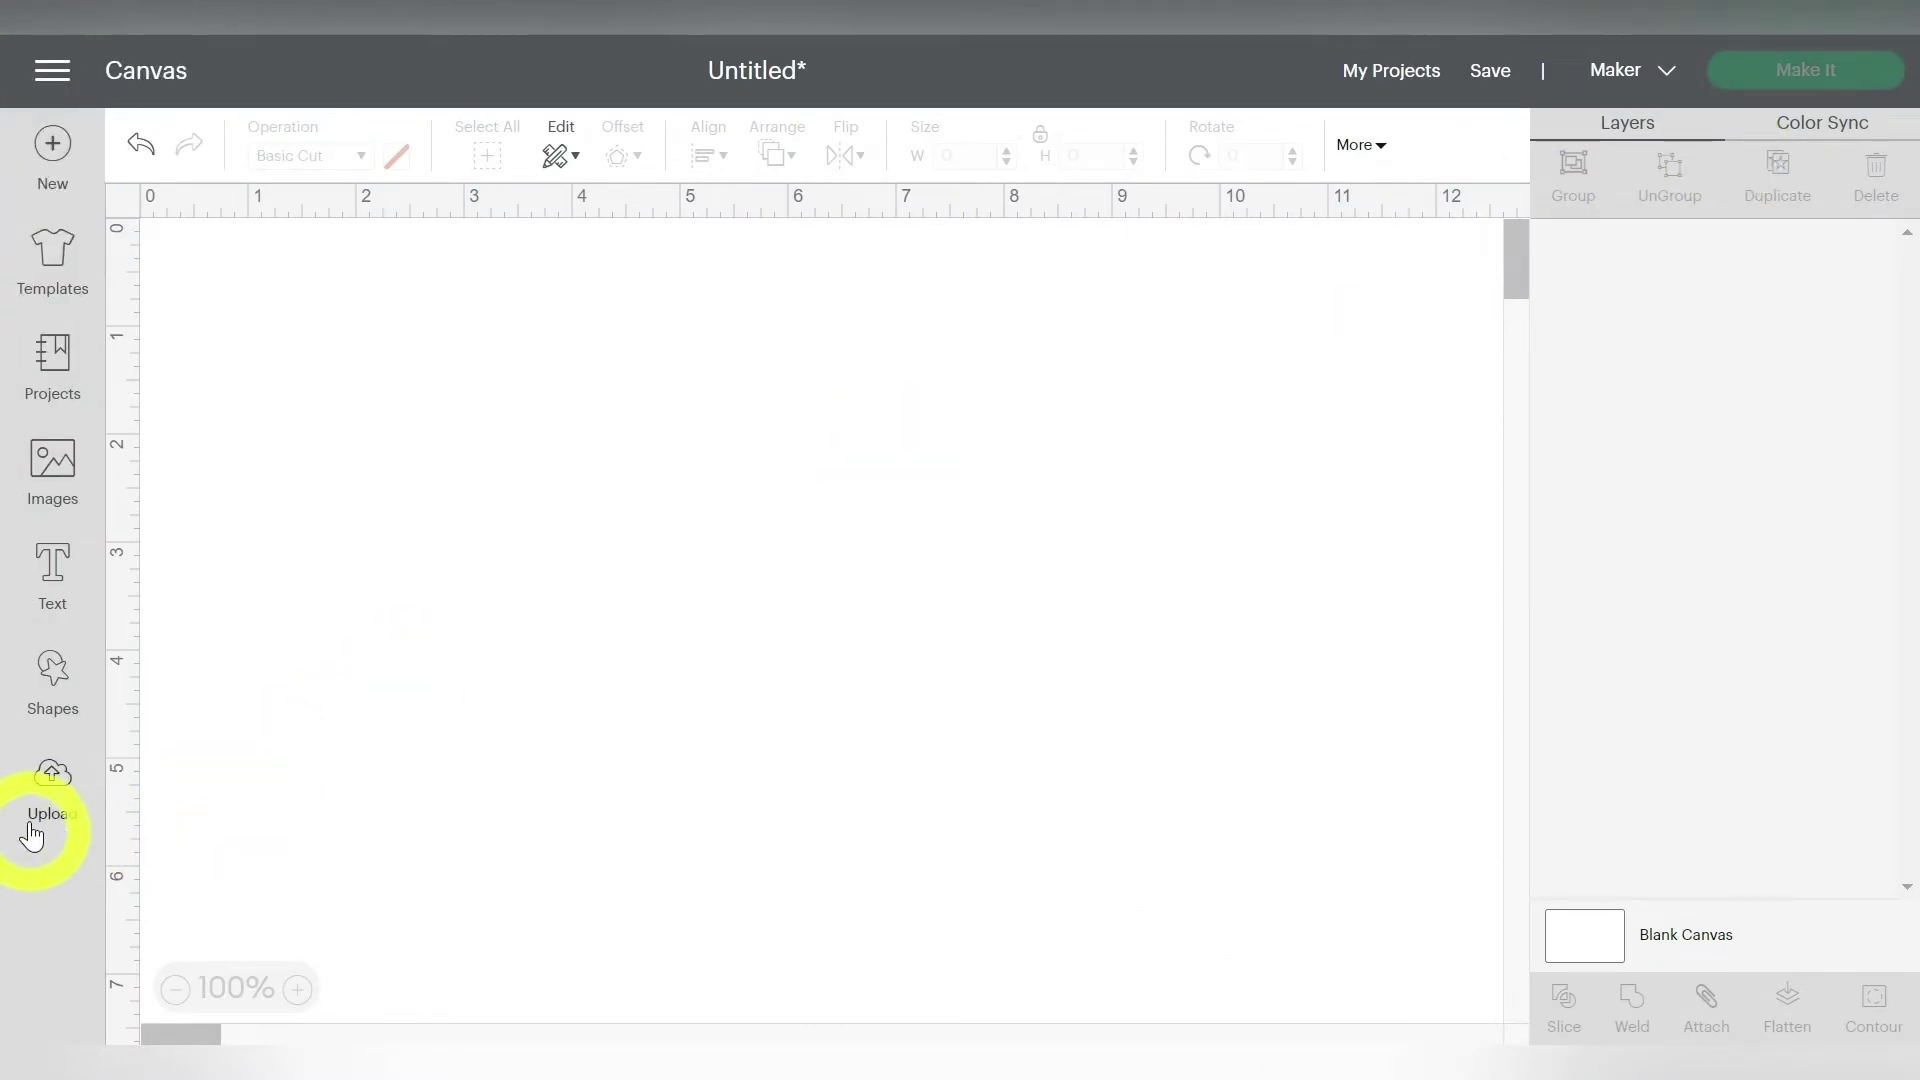
Step: In Cricut Design Space, upload RB000443.svg from the Valentine gnomes bundle's MAIN FILE > COLOR > SVG folder as an image
left_click(60, 800)
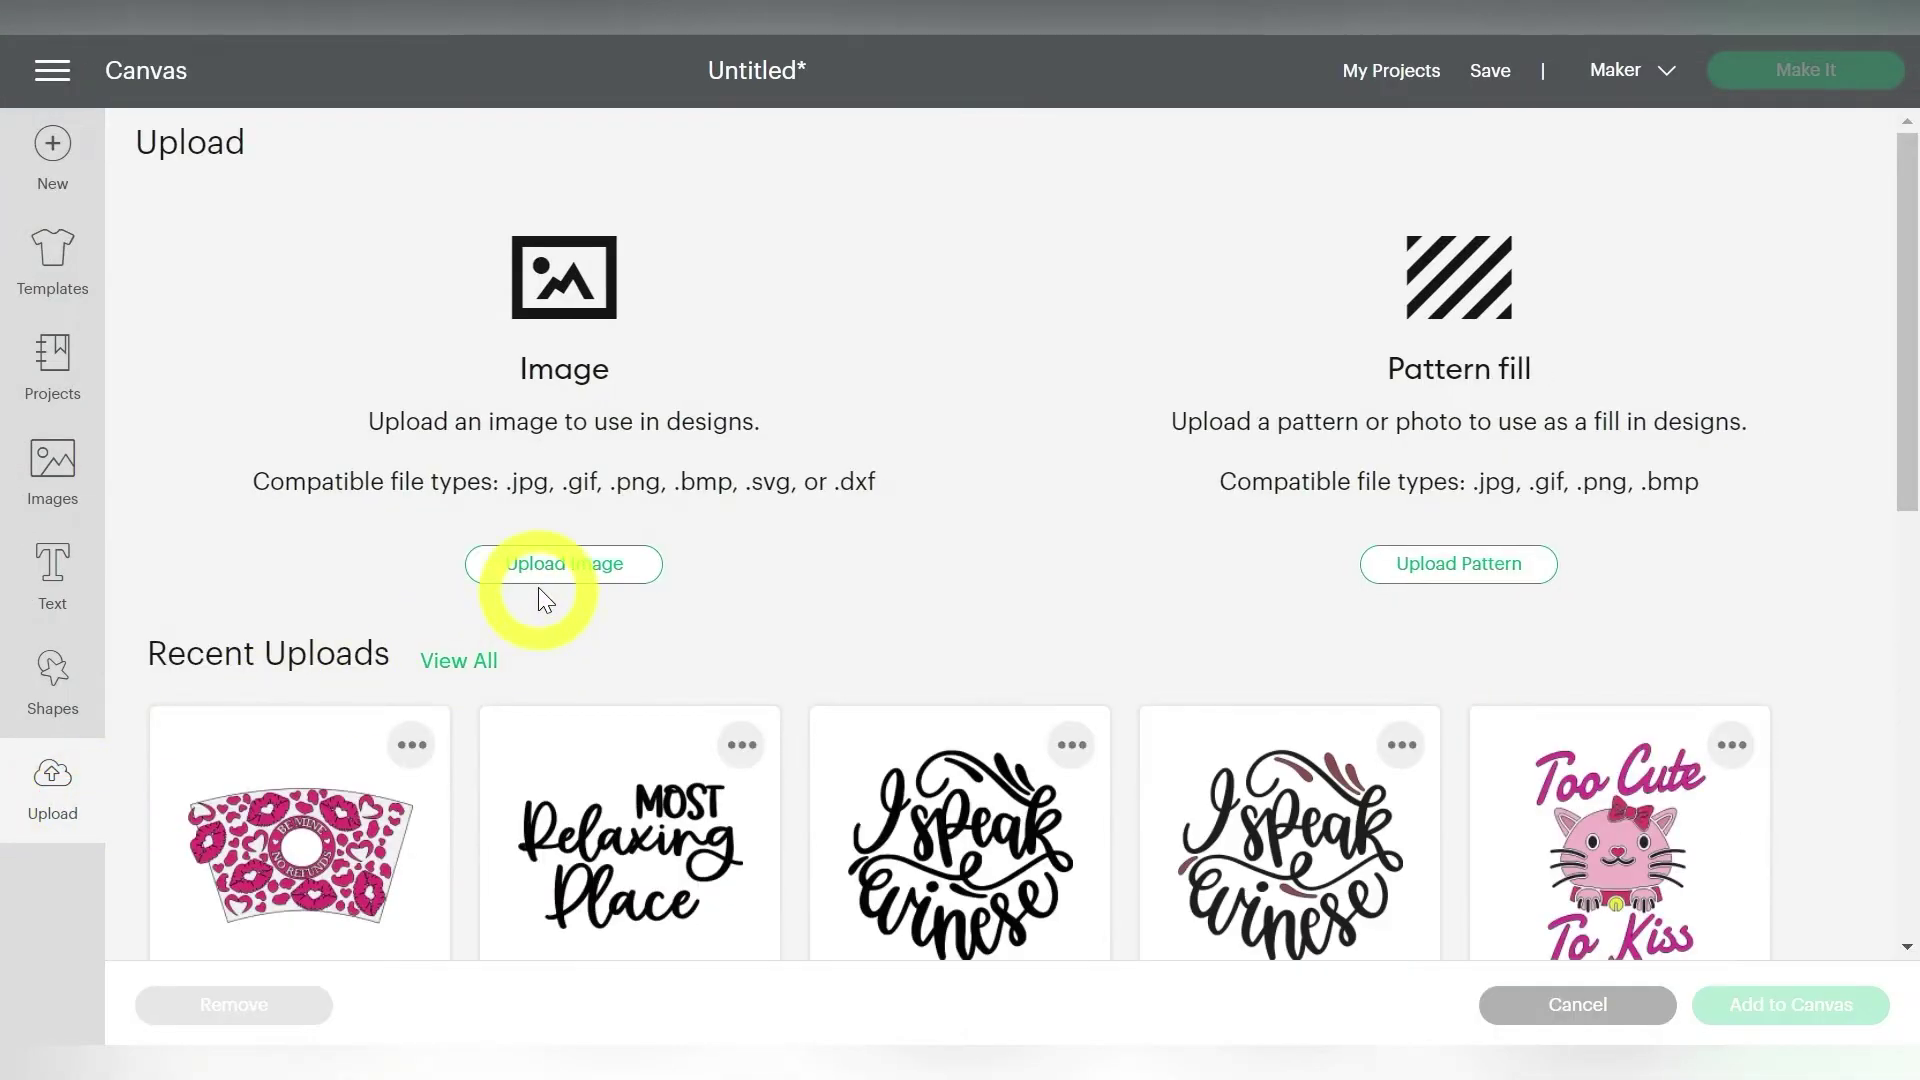
left_click(545, 568)
left_click(980, 545)
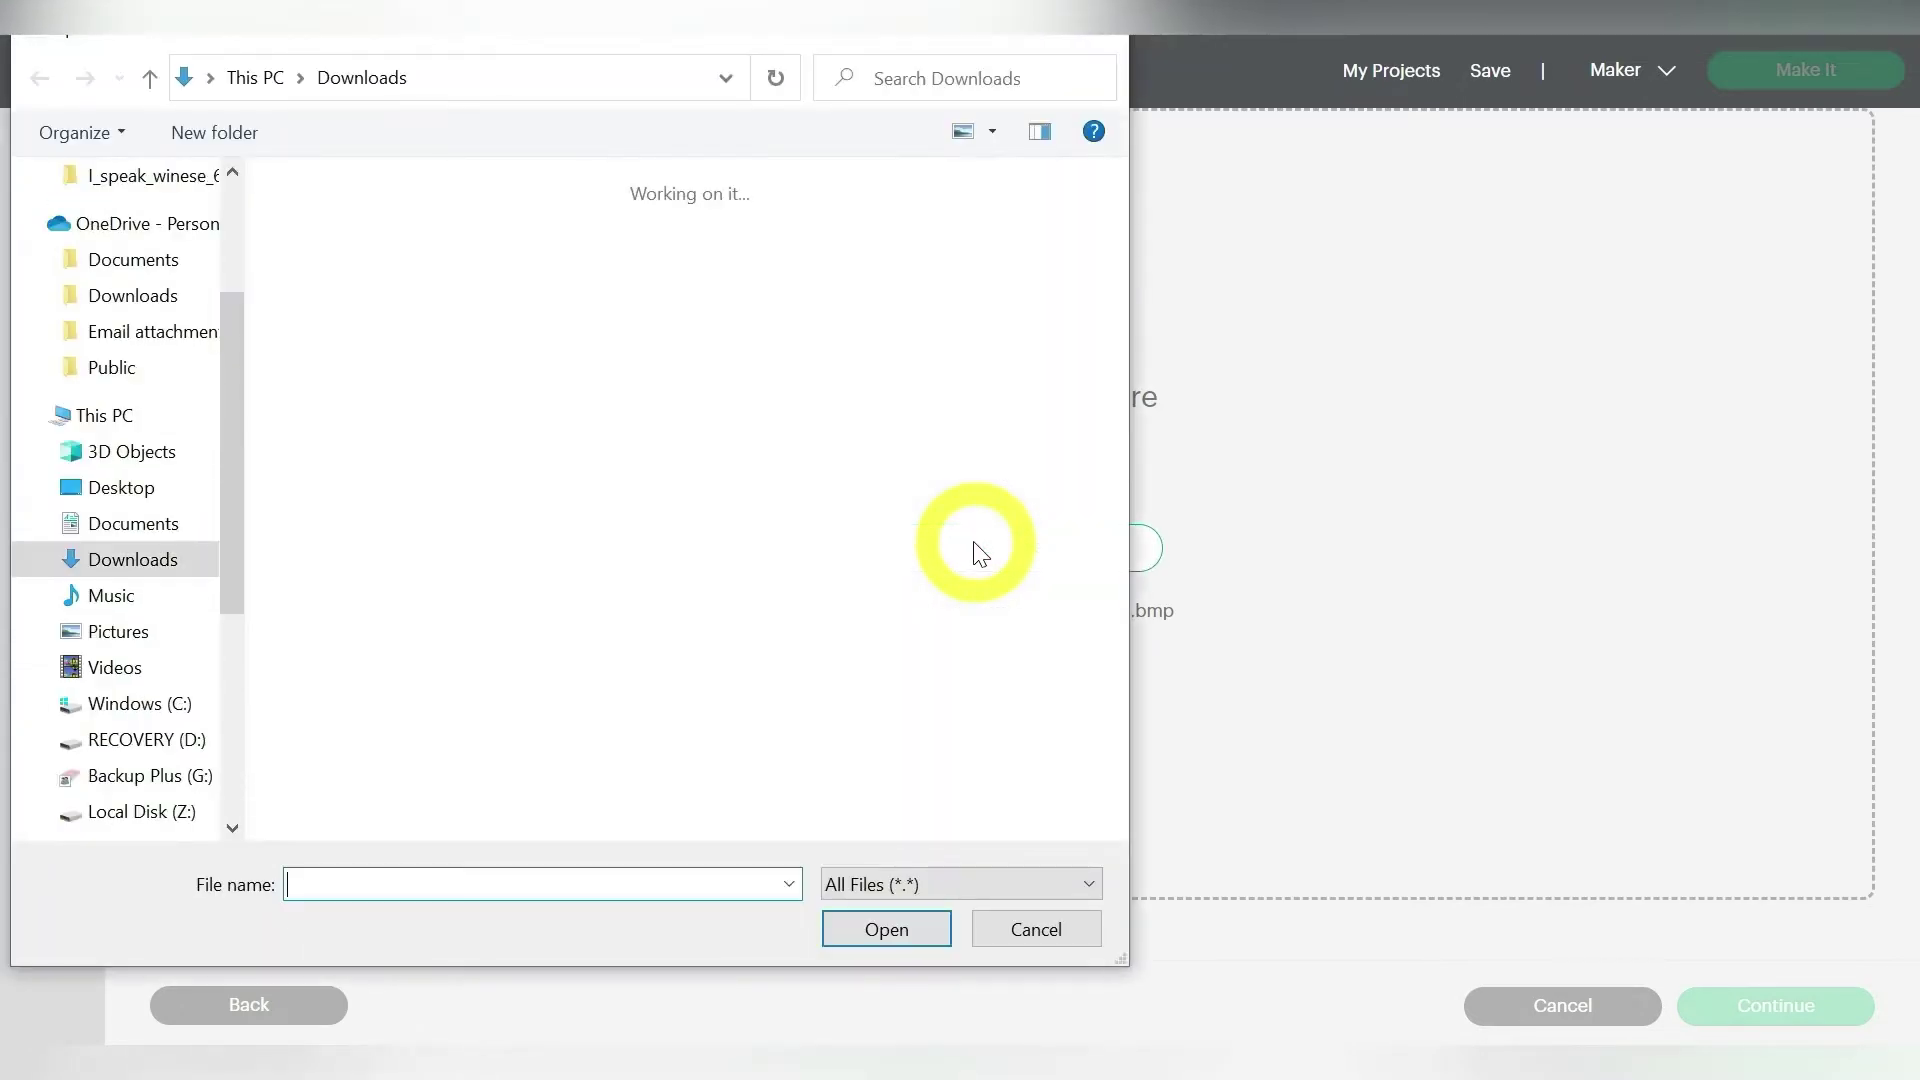
double_click(541, 511)
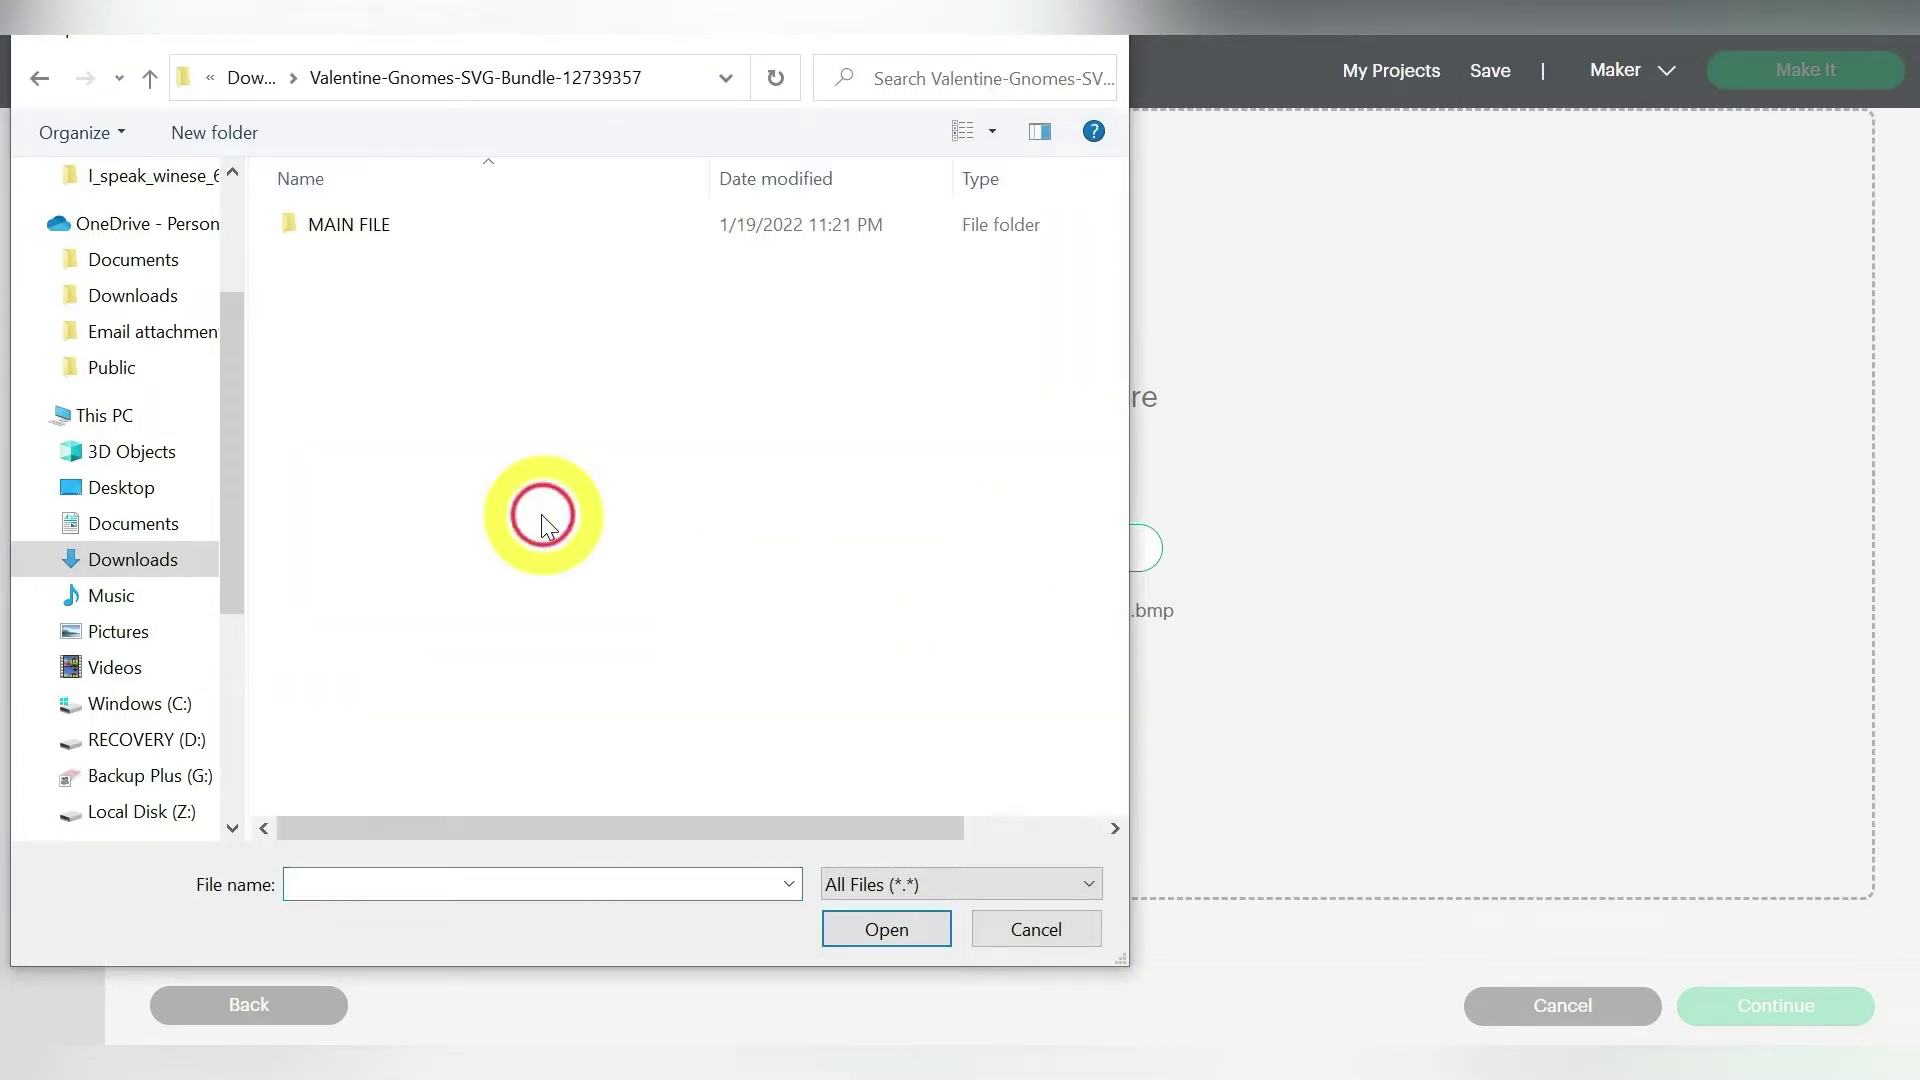
double_click(358, 226)
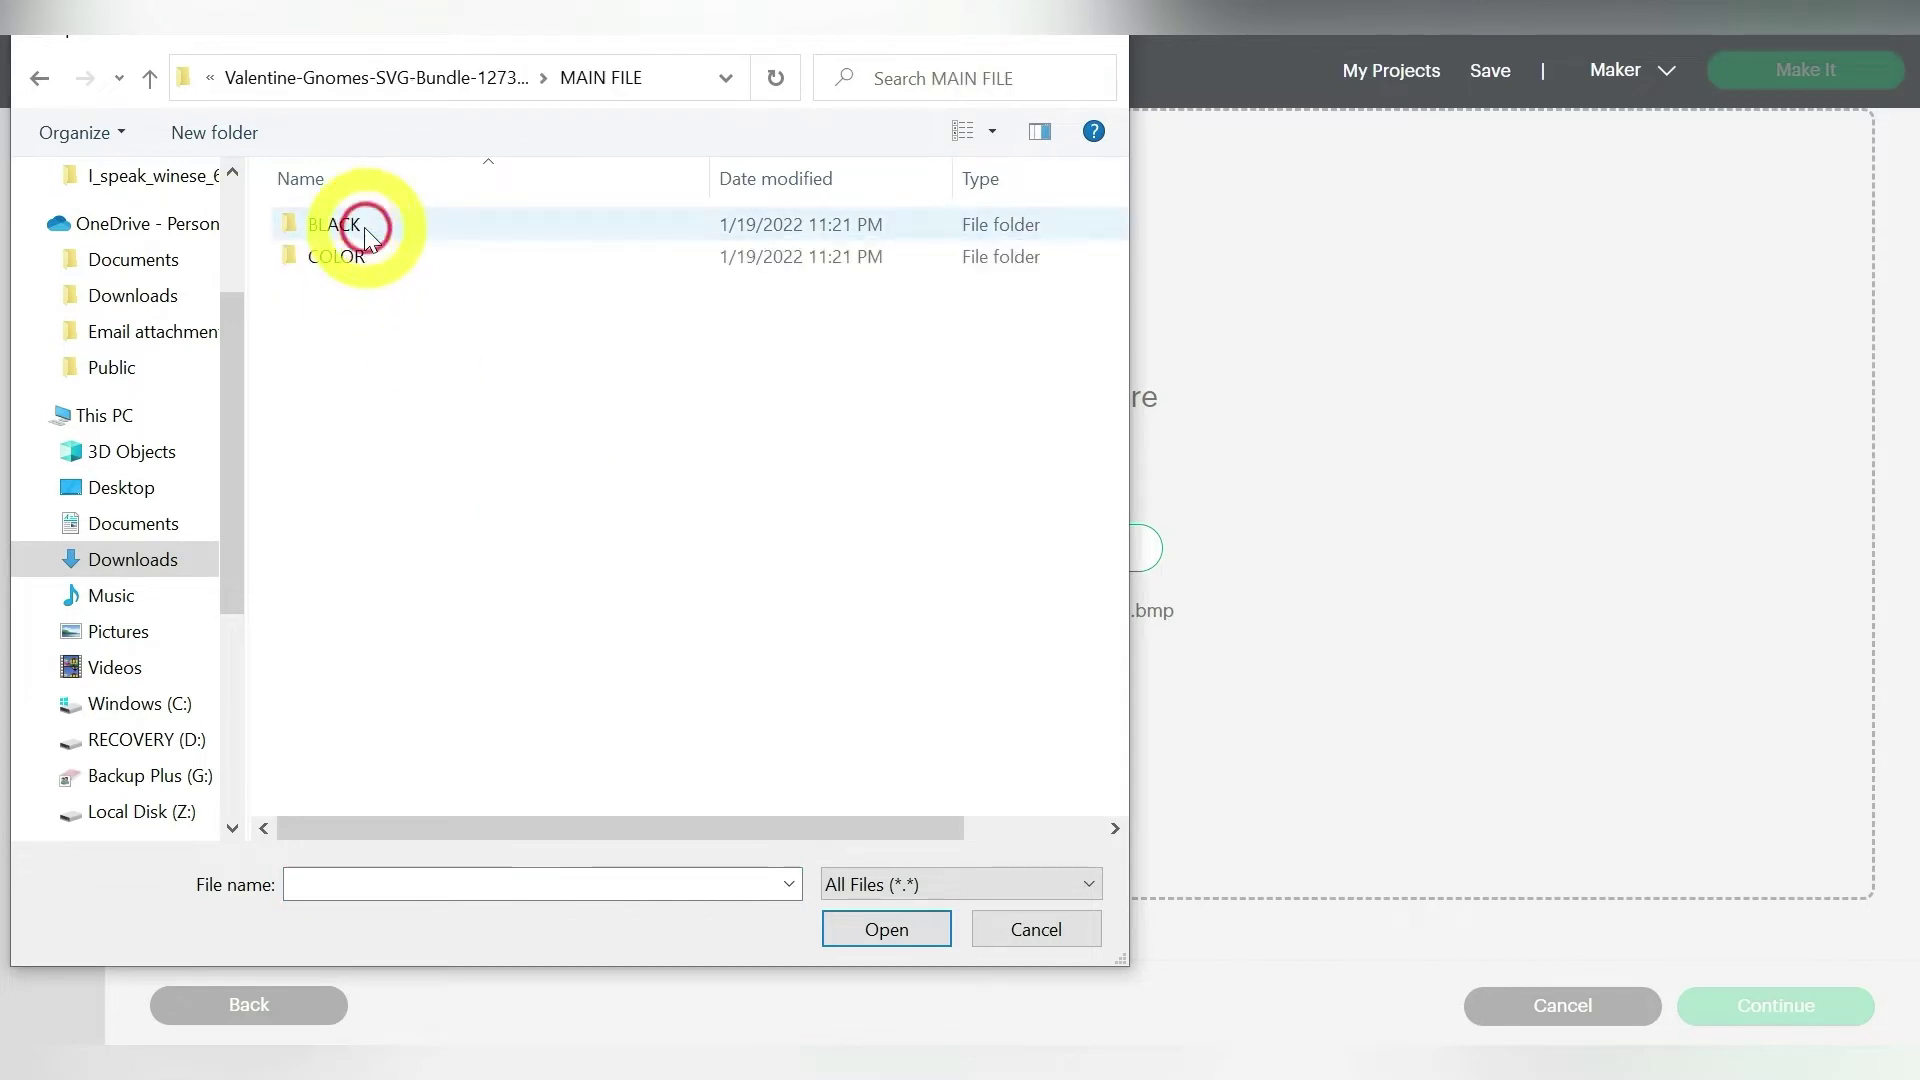
double_click(345, 254)
double_click(330, 351)
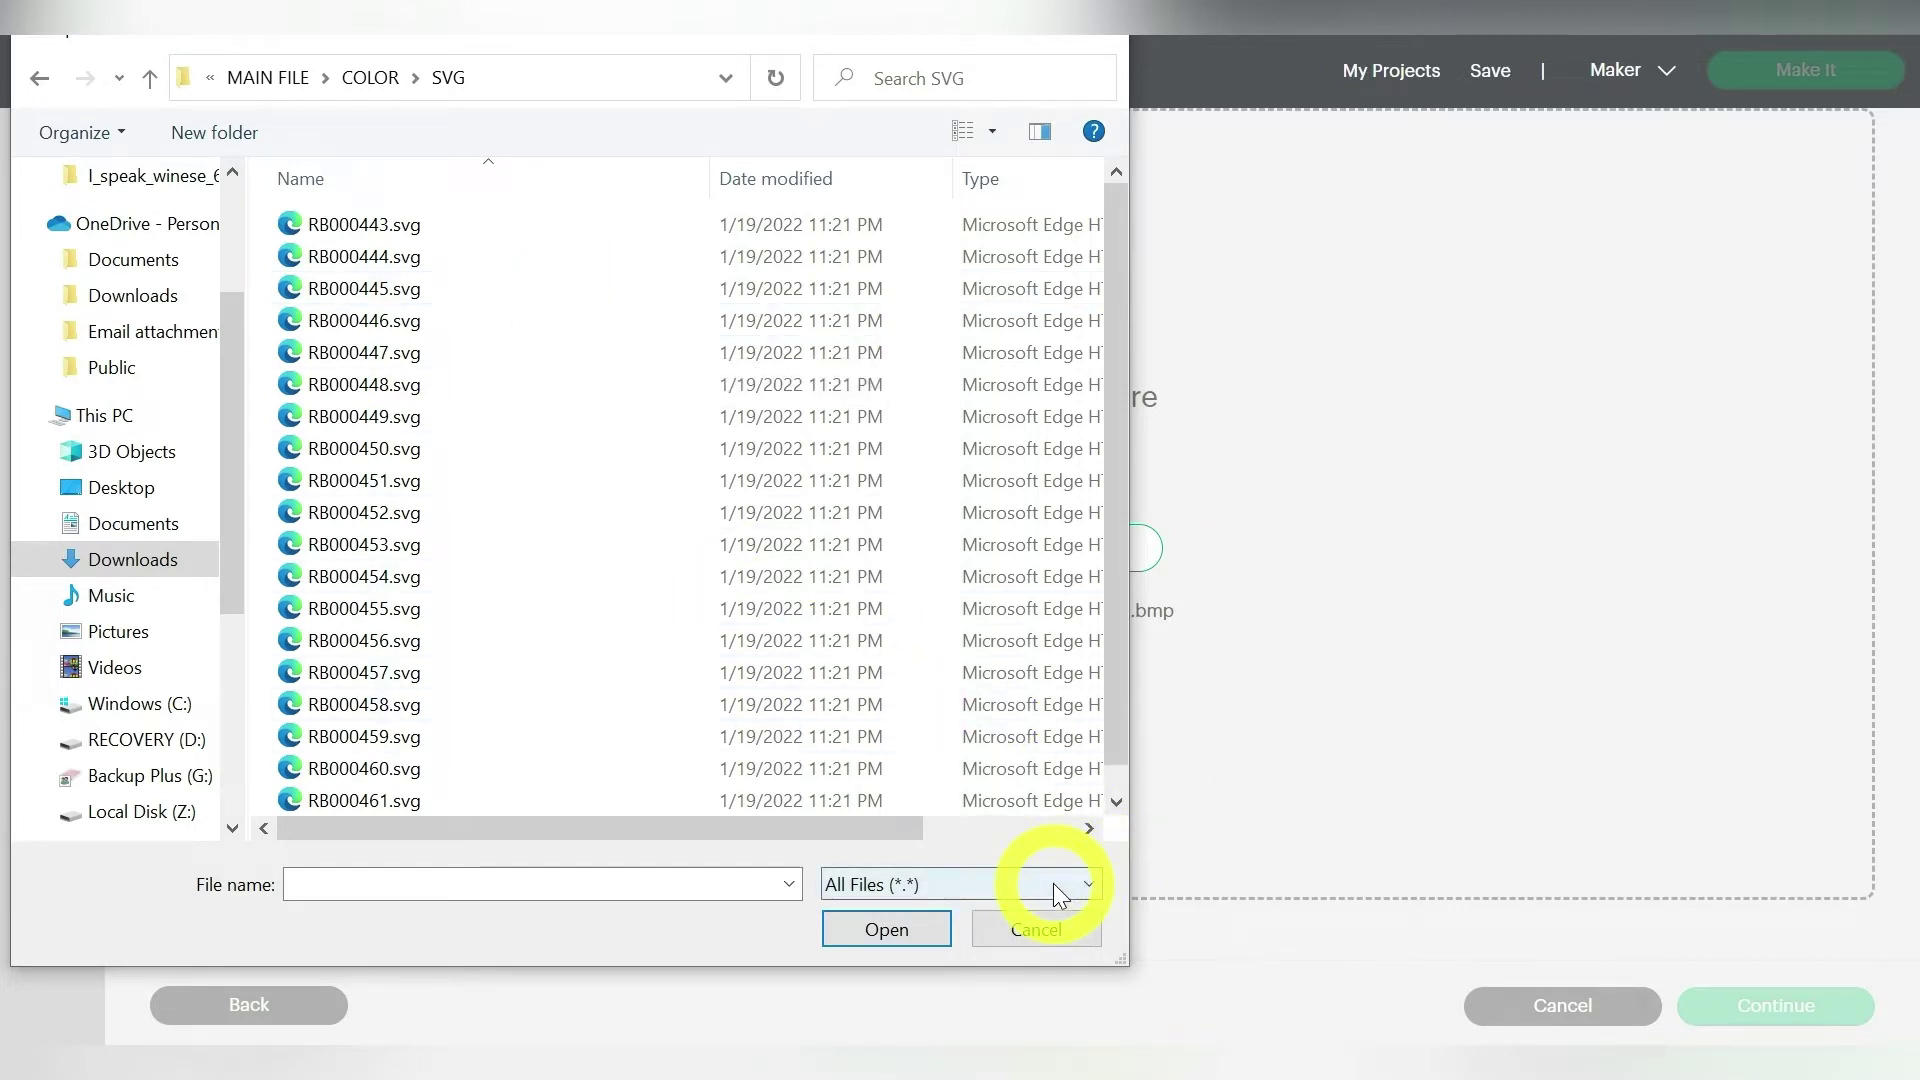
left_click(360, 224)
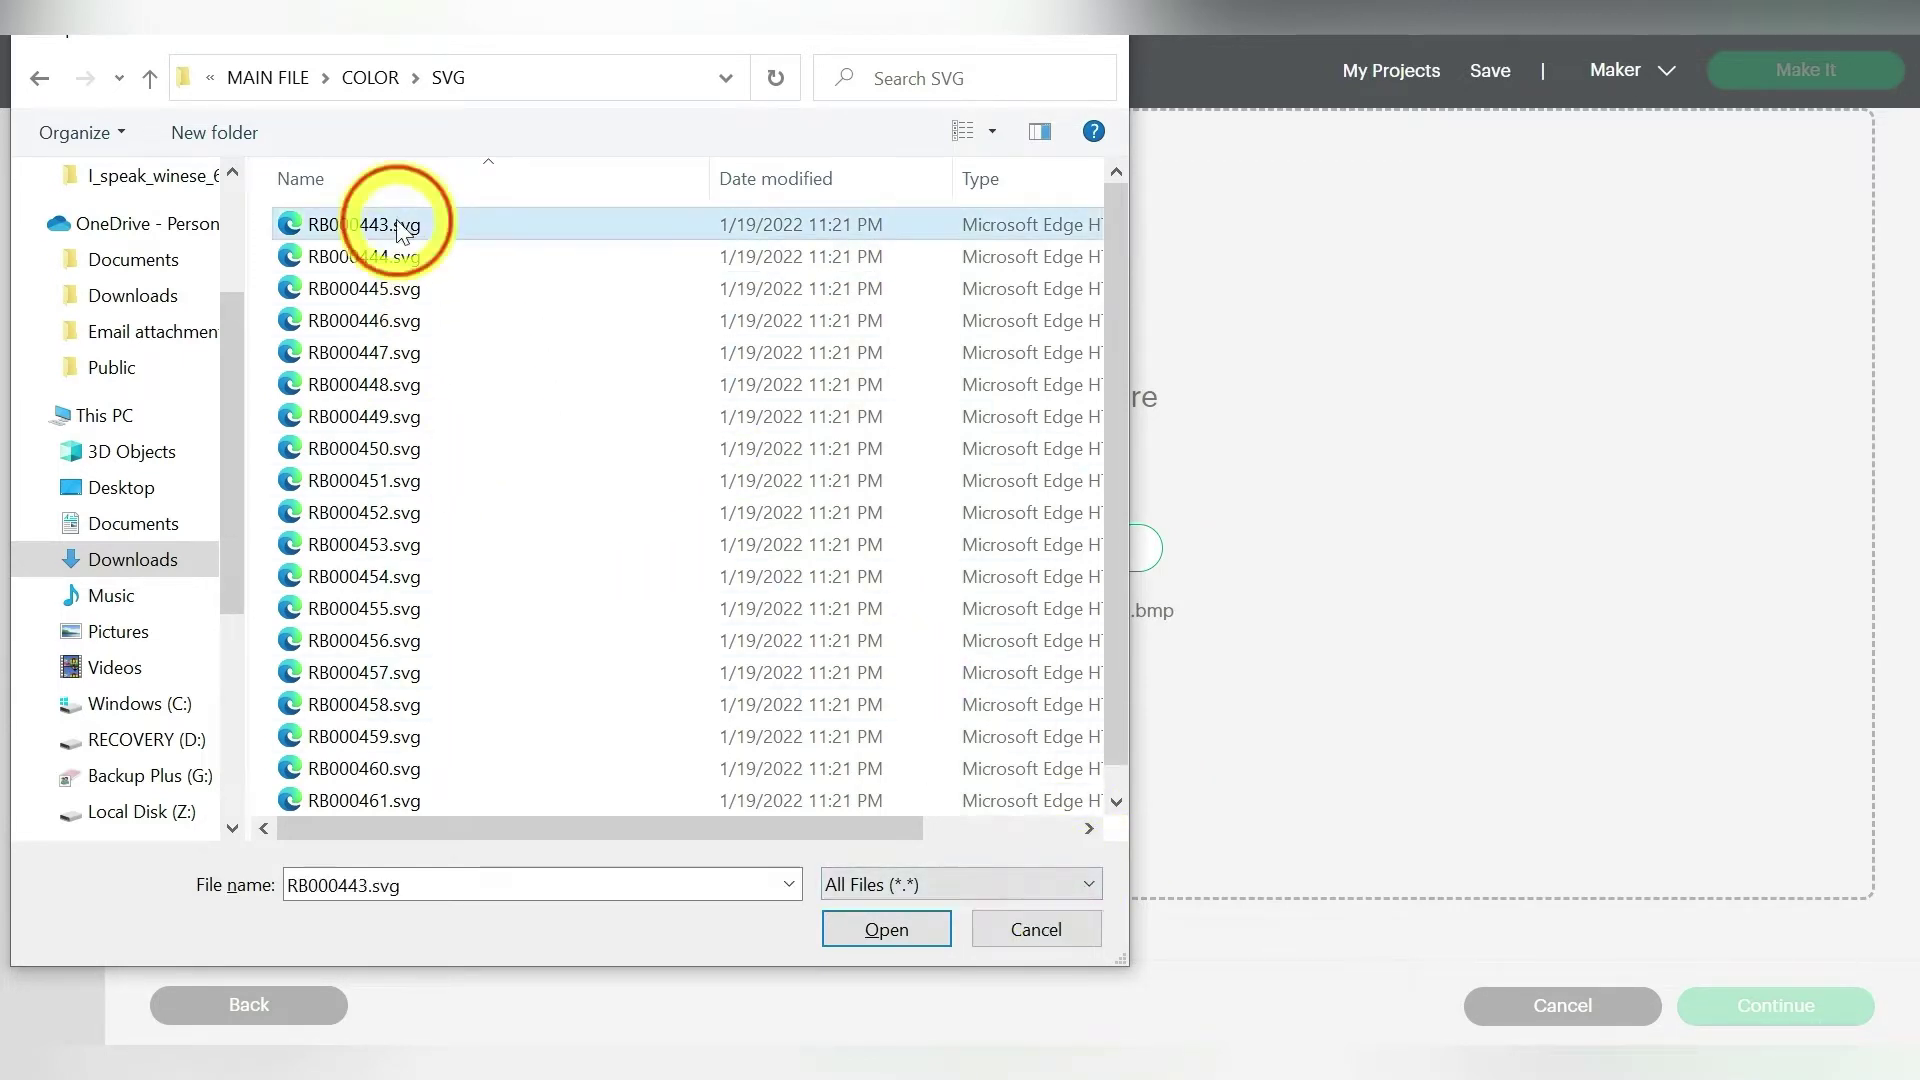
left_click(874, 927)
left_click(1730, 1003)
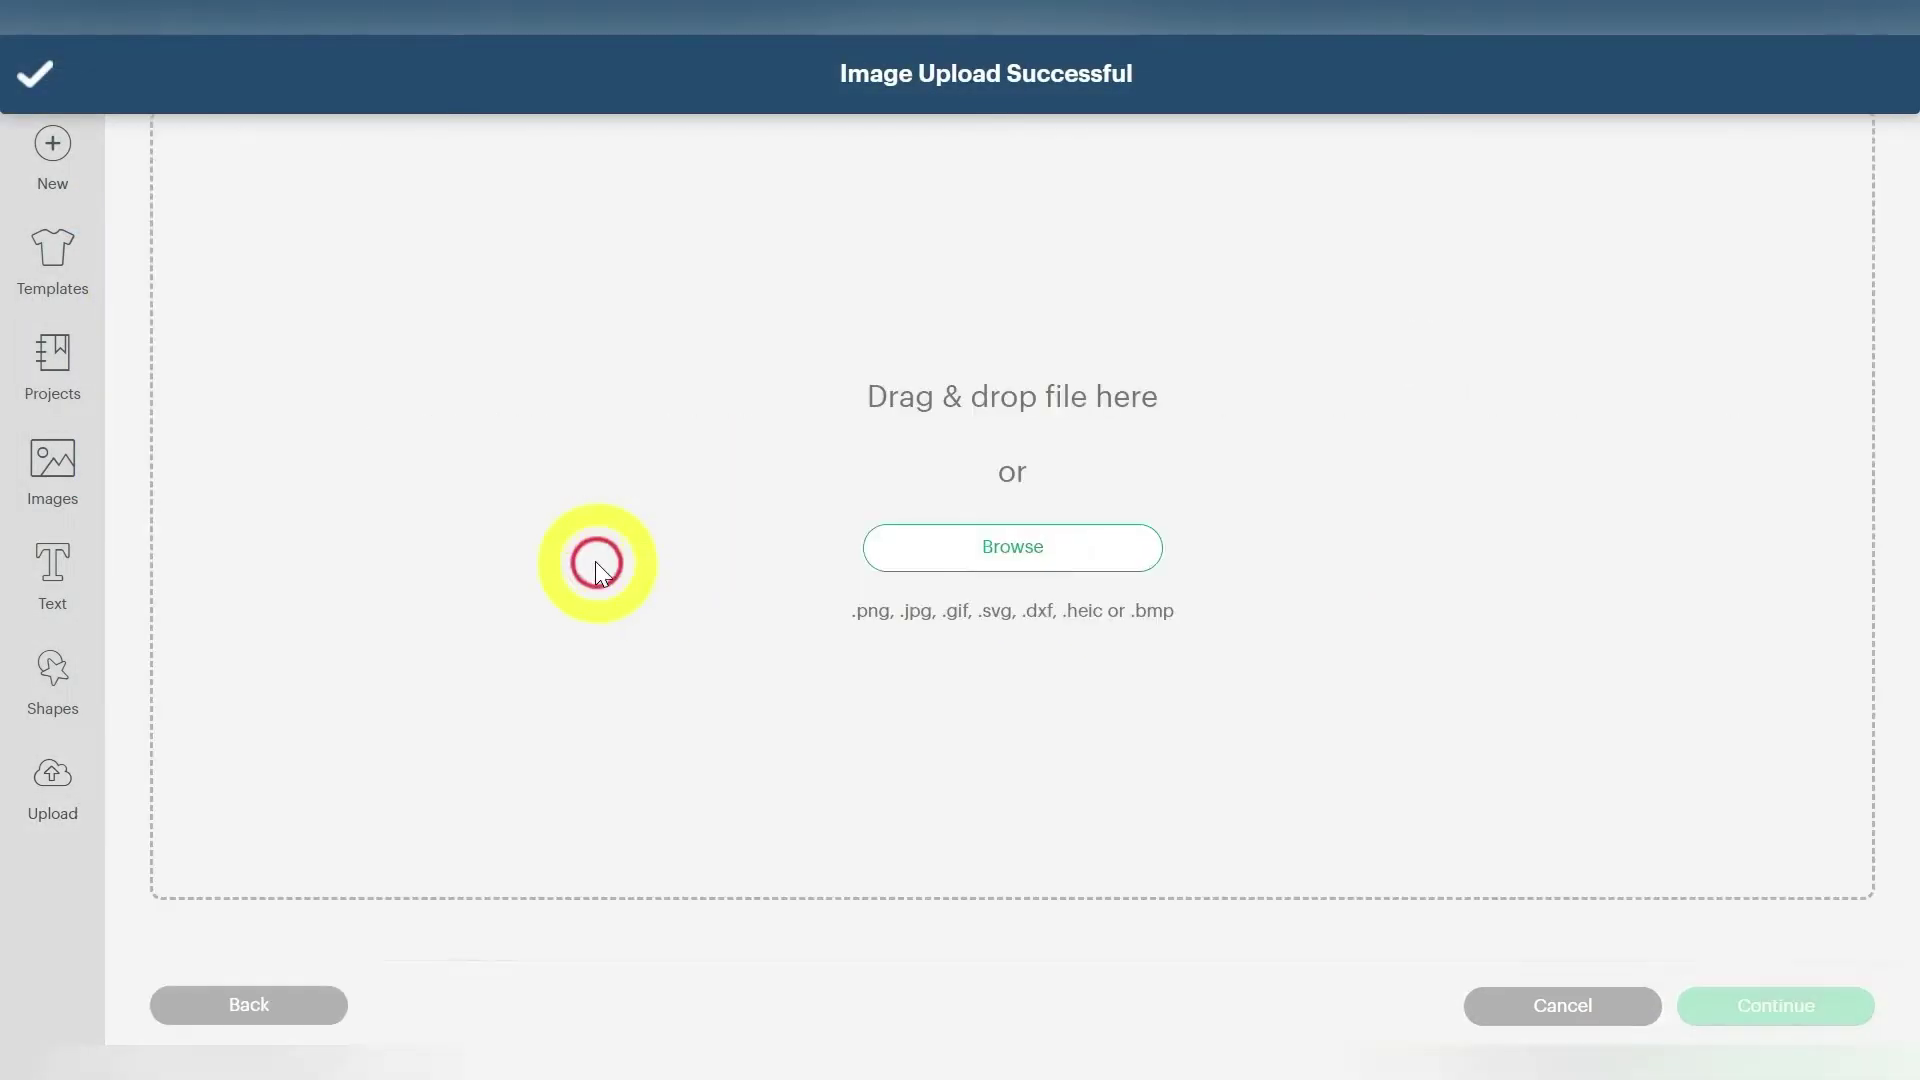
Step: Upload the gnome design RB000445.svg from the bundle's COLOR > SVG folder
left_click(927, 557)
double_click(360, 300)
double_click(330, 226)
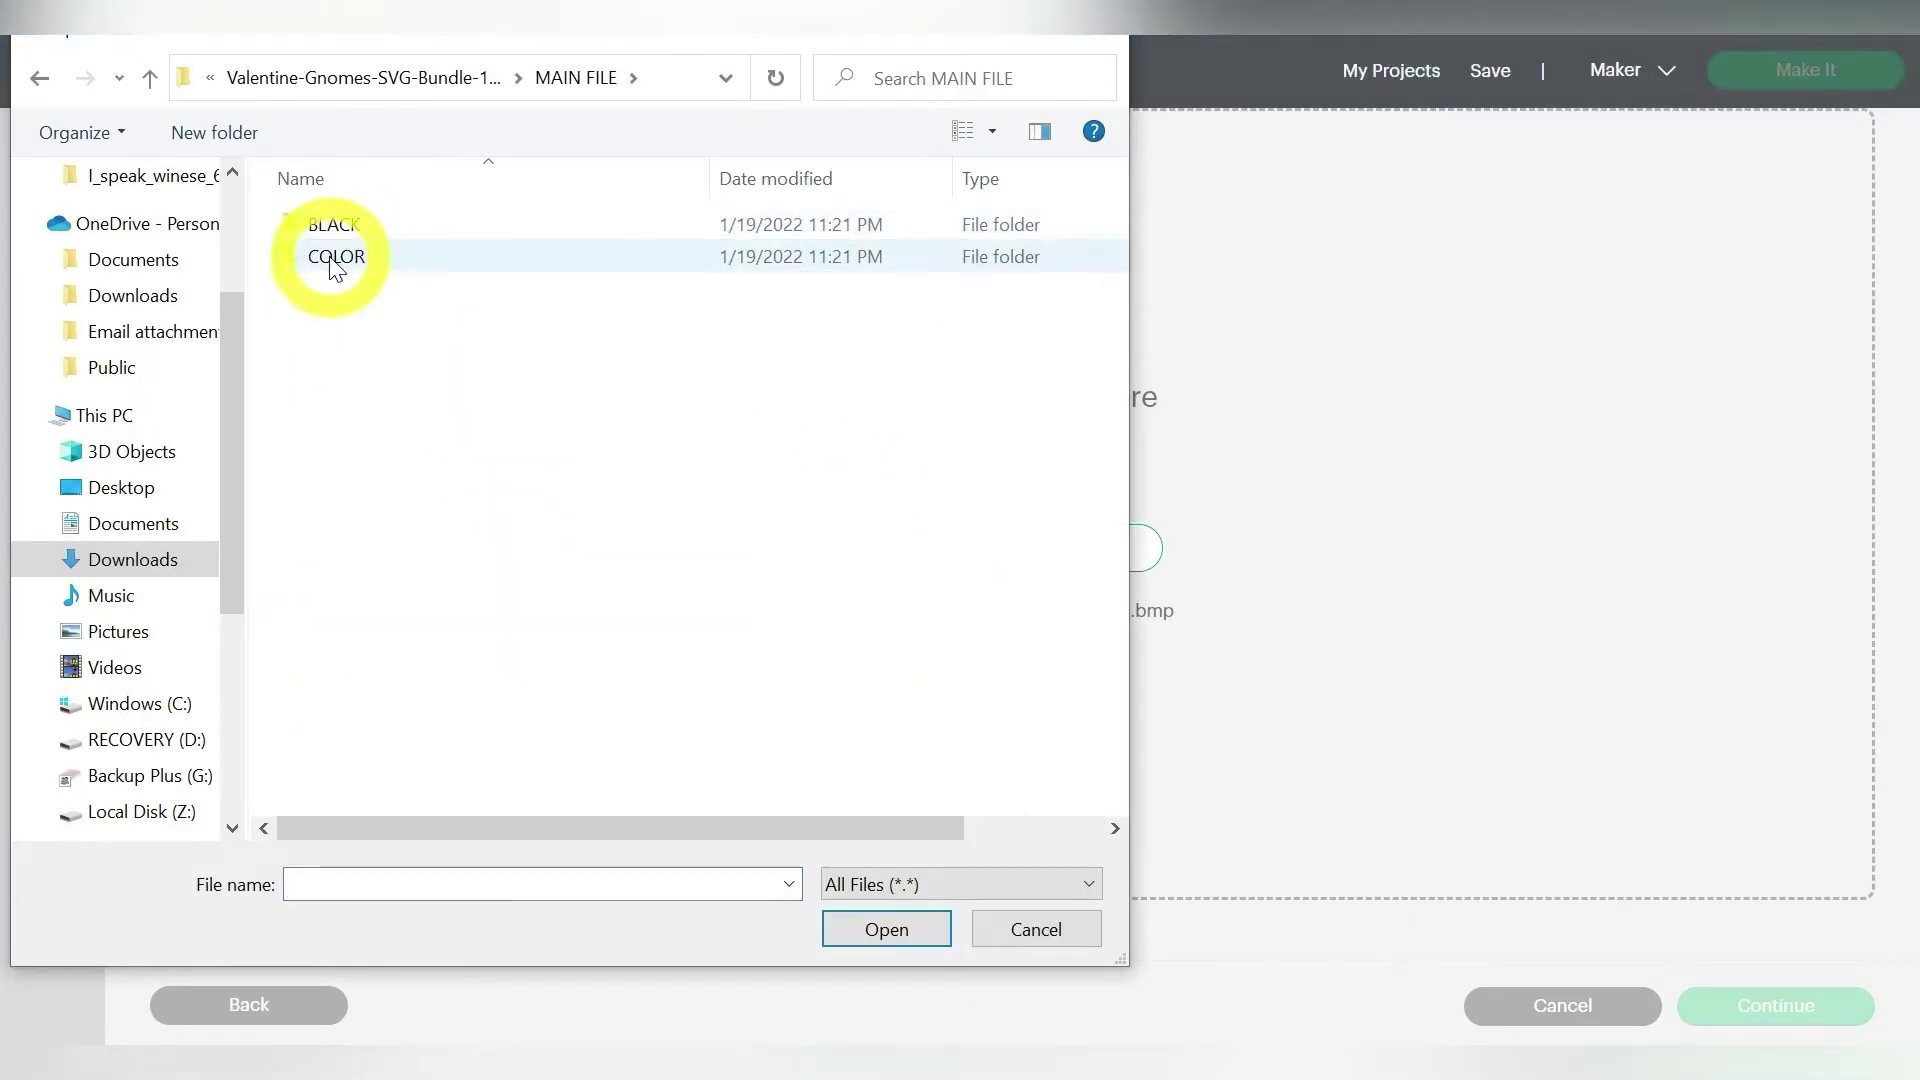
double_click(330, 258)
double_click(325, 352)
double_click(343, 311)
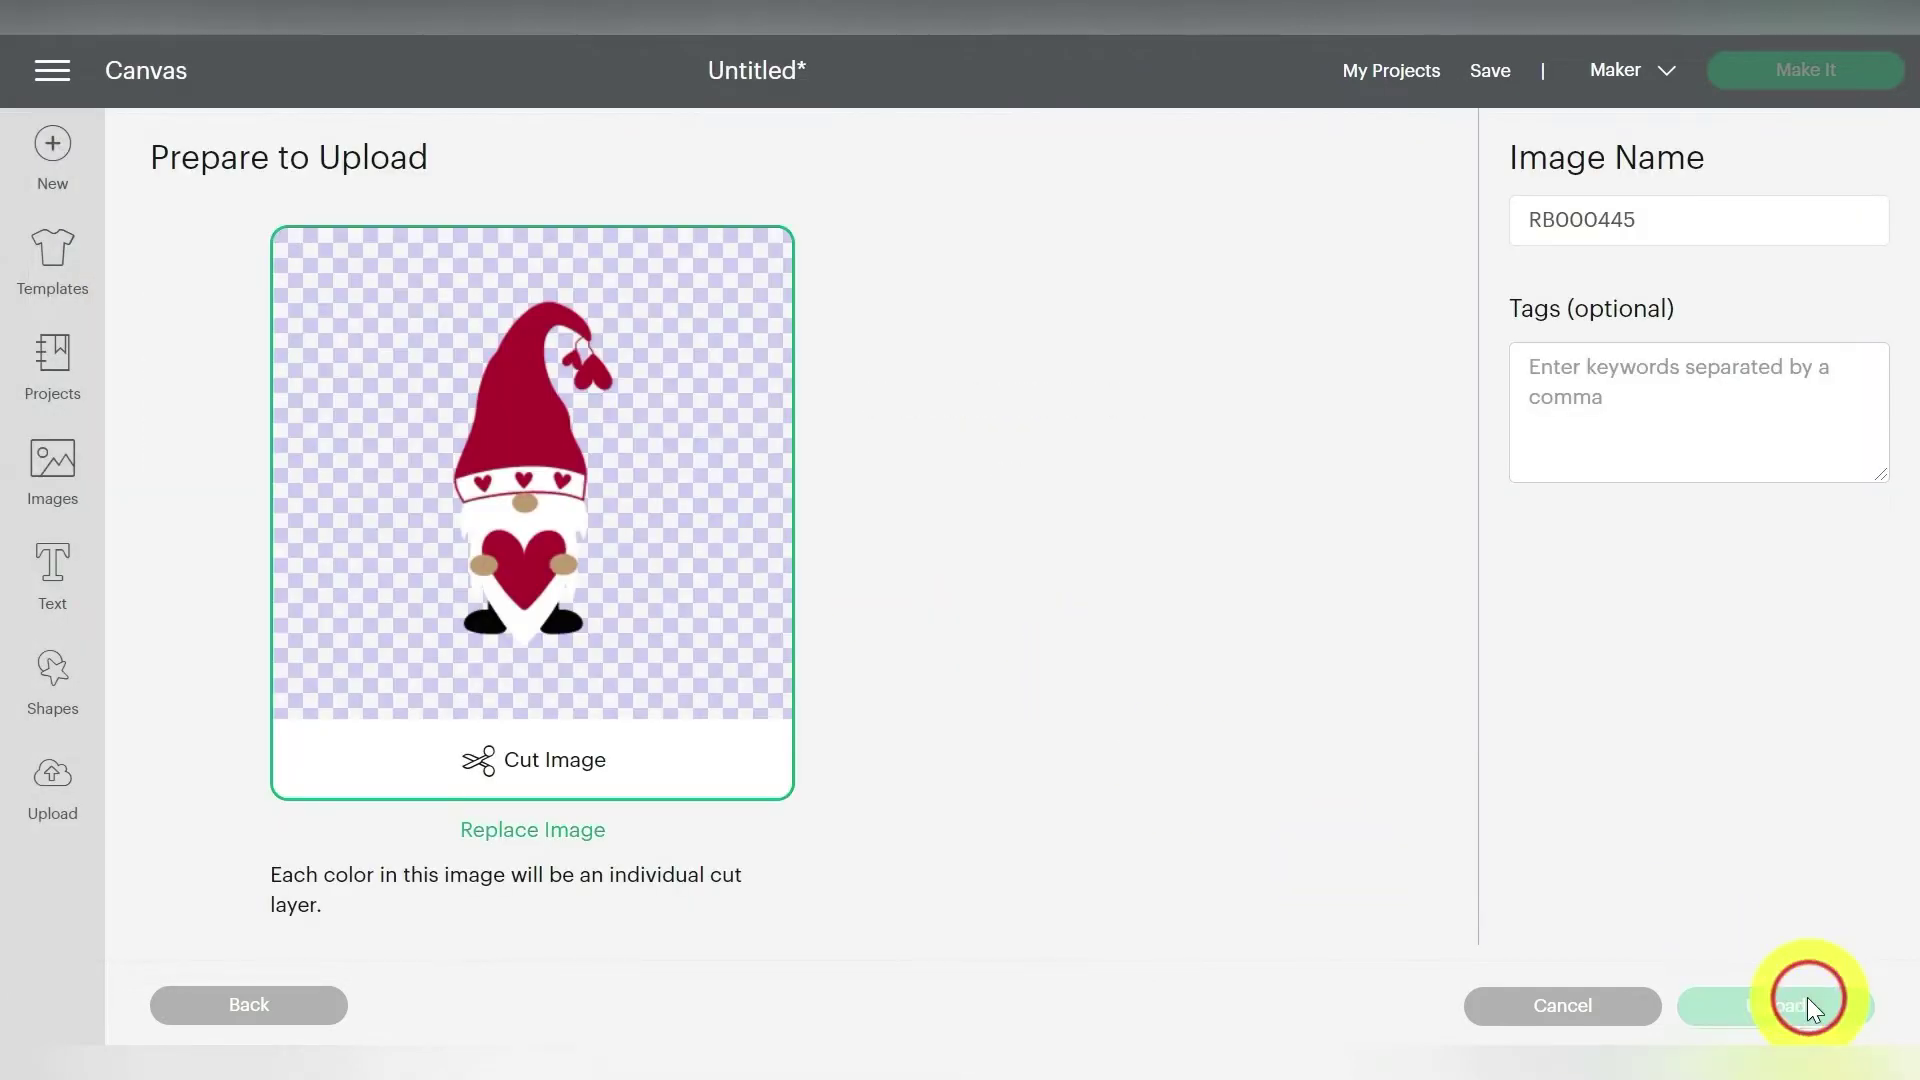
left_click(1794, 1000)
Step: Upload the gnome design RB000451.svg from the bundle's COLOR > SVG folder
left_click(558, 570)
left_click(943, 557)
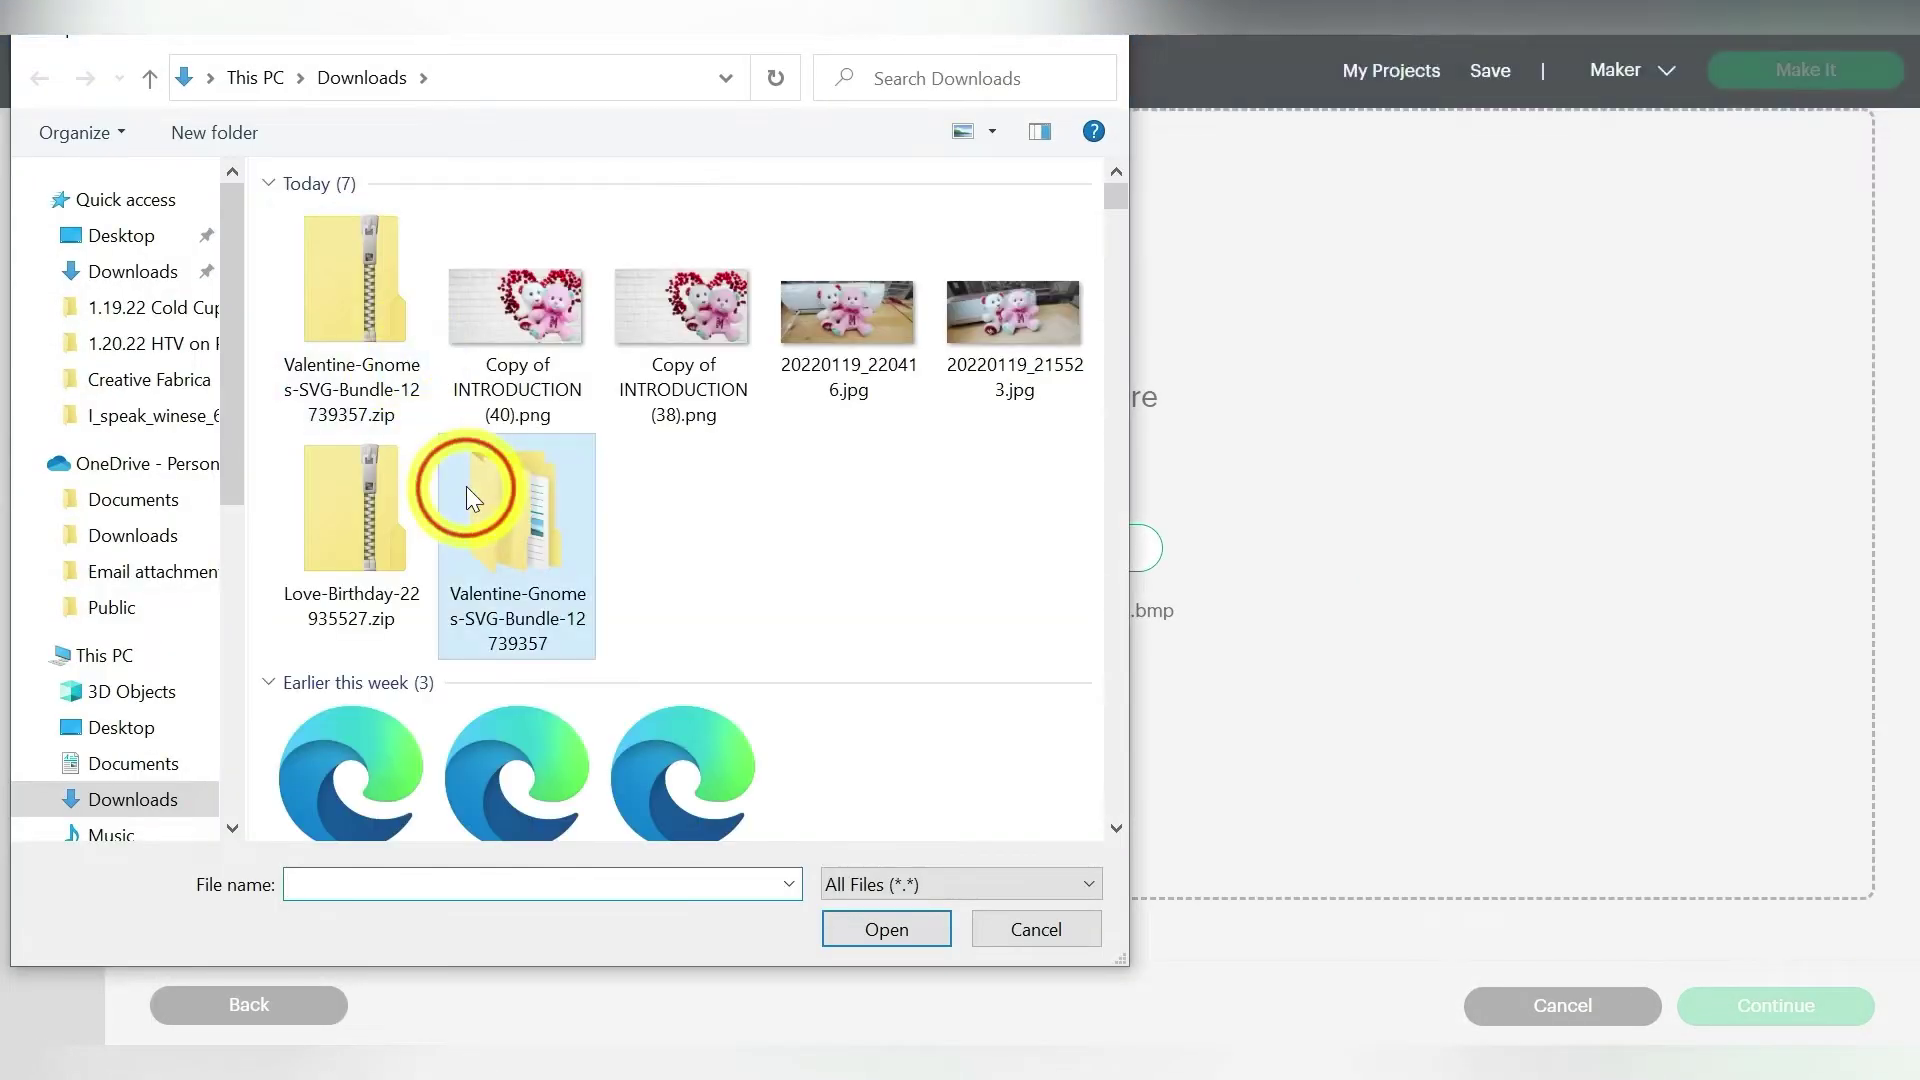
double_click(460, 480)
left_click(368, 236)
double_click(368, 236)
double_click(363, 258)
double_click(364, 352)
double_click(364, 478)
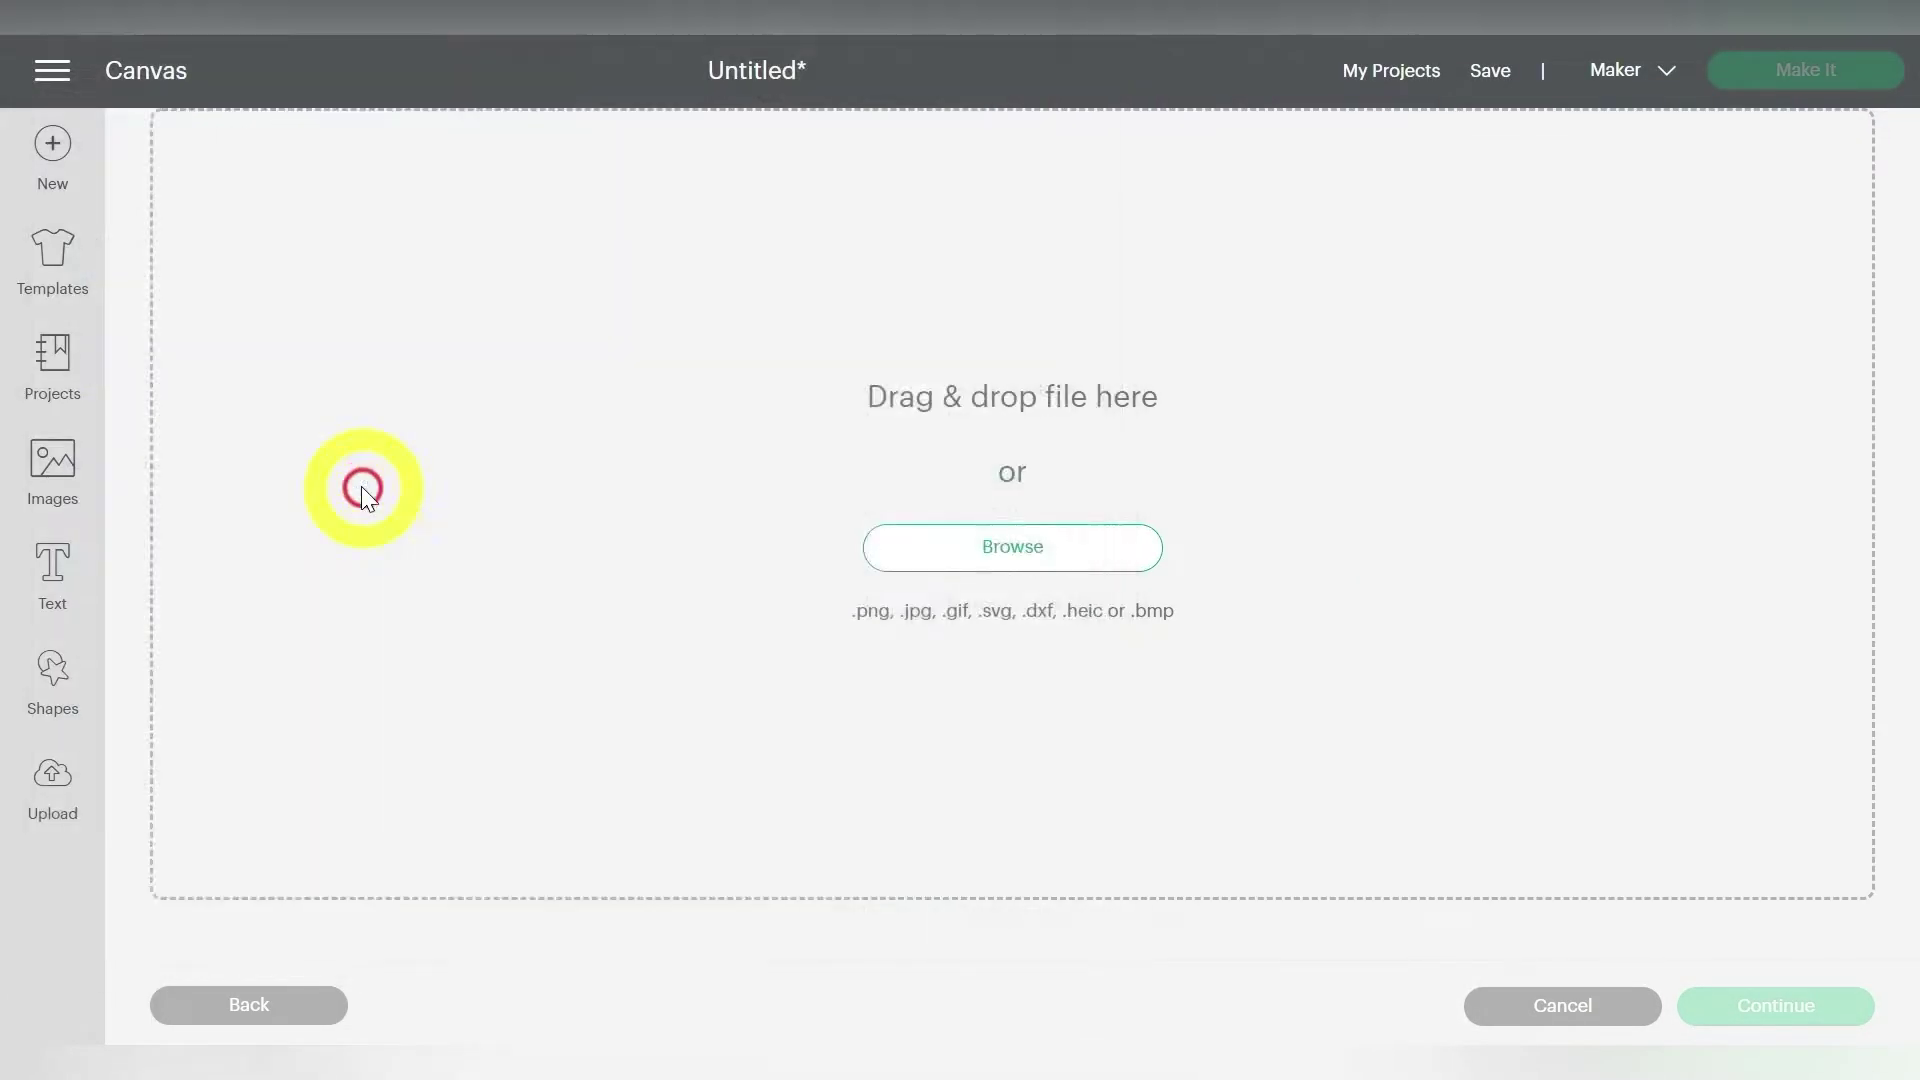
left_click(1774, 1005)
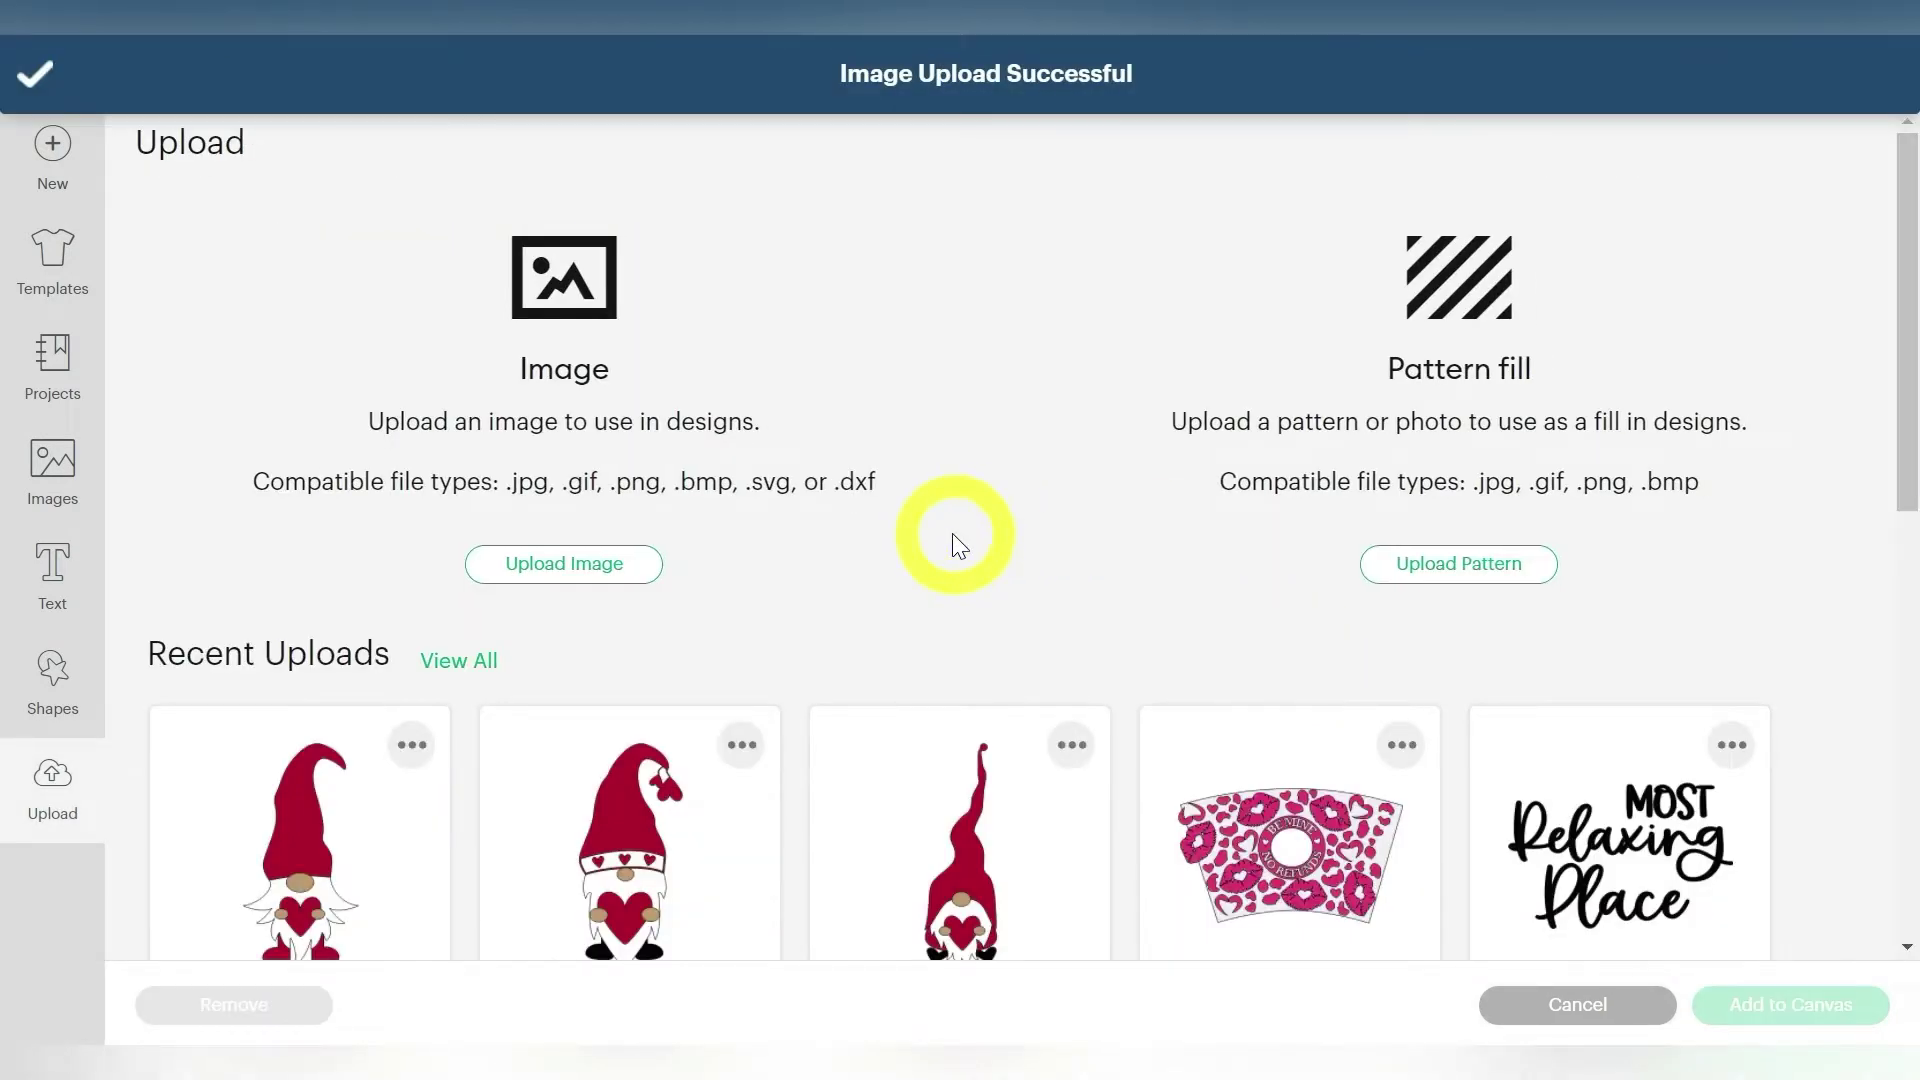
Step: Select the three newly uploaded gnomes among the recent uploads and add them to the canvas
scroll(953, 532, "down", 2)
left_click(962, 675)
left_click(630, 716)
left_click(344, 718)
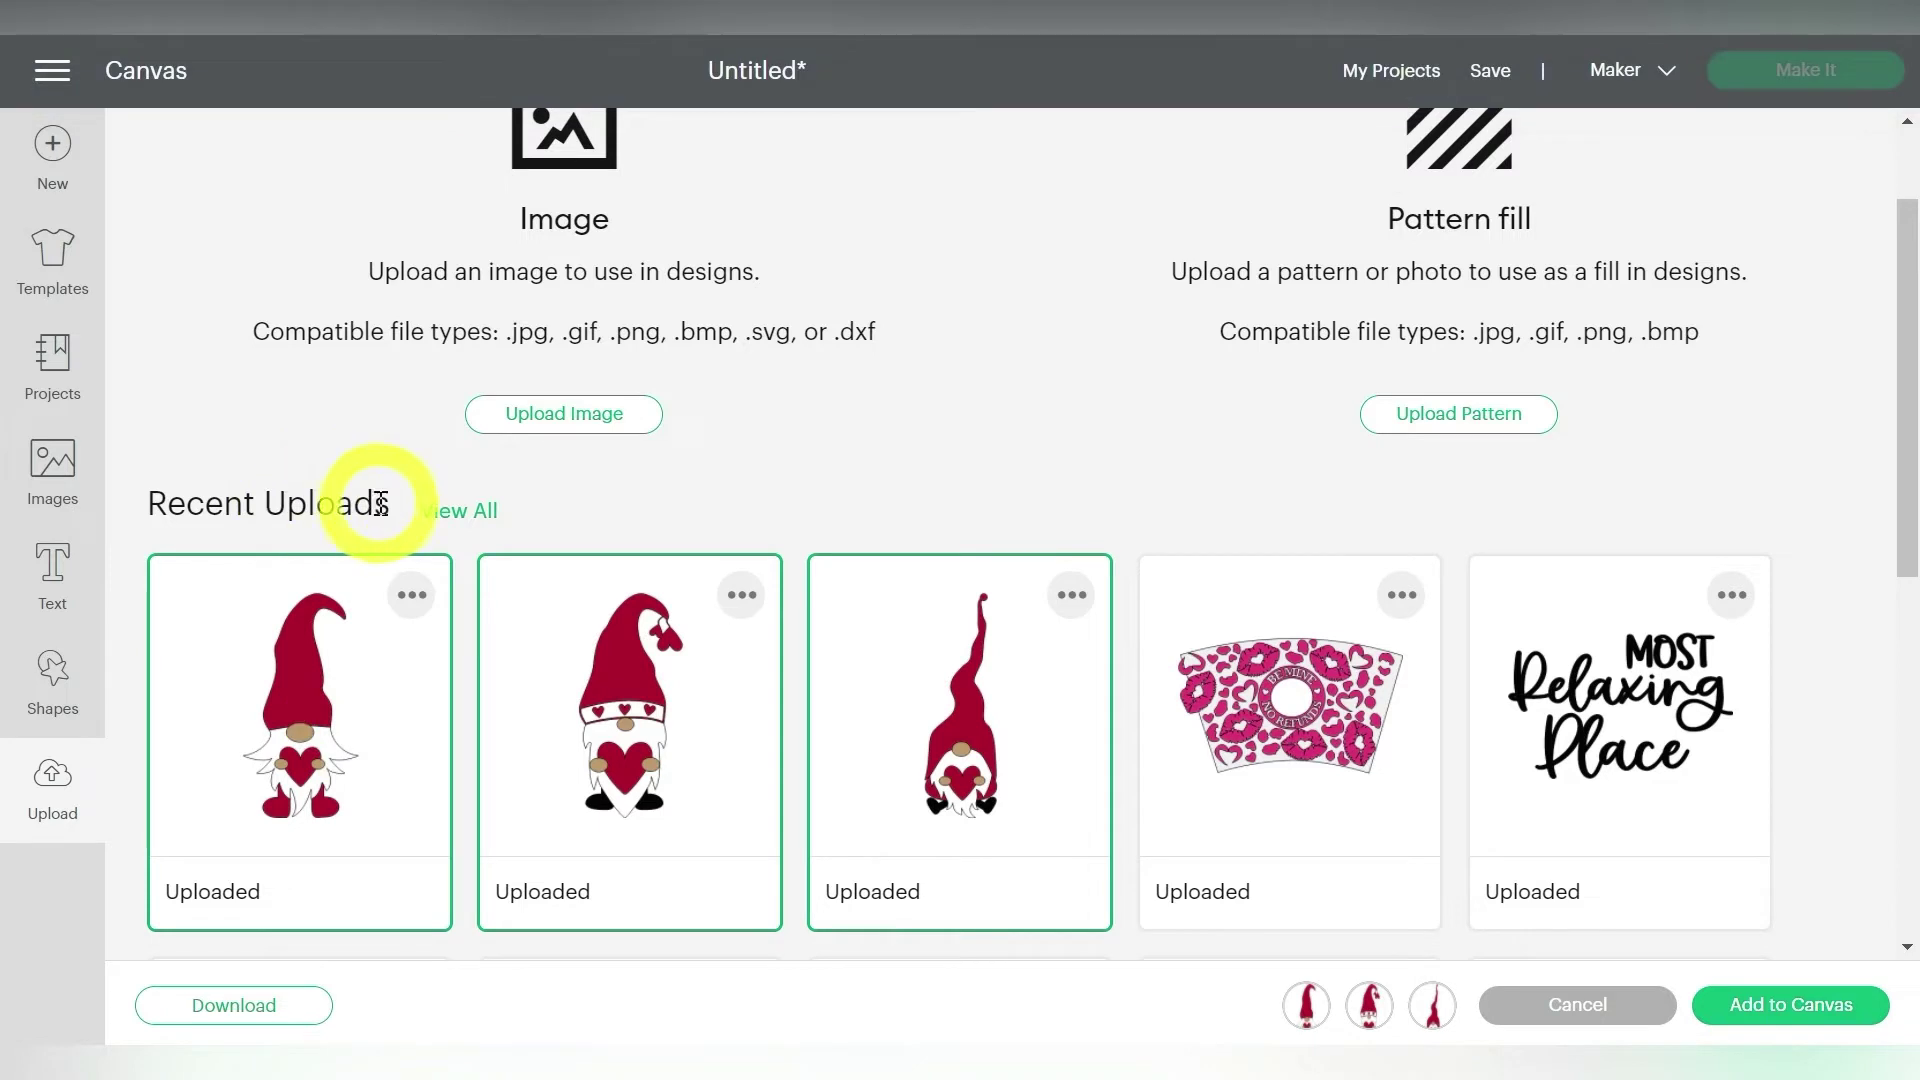
left_click(1749, 994)
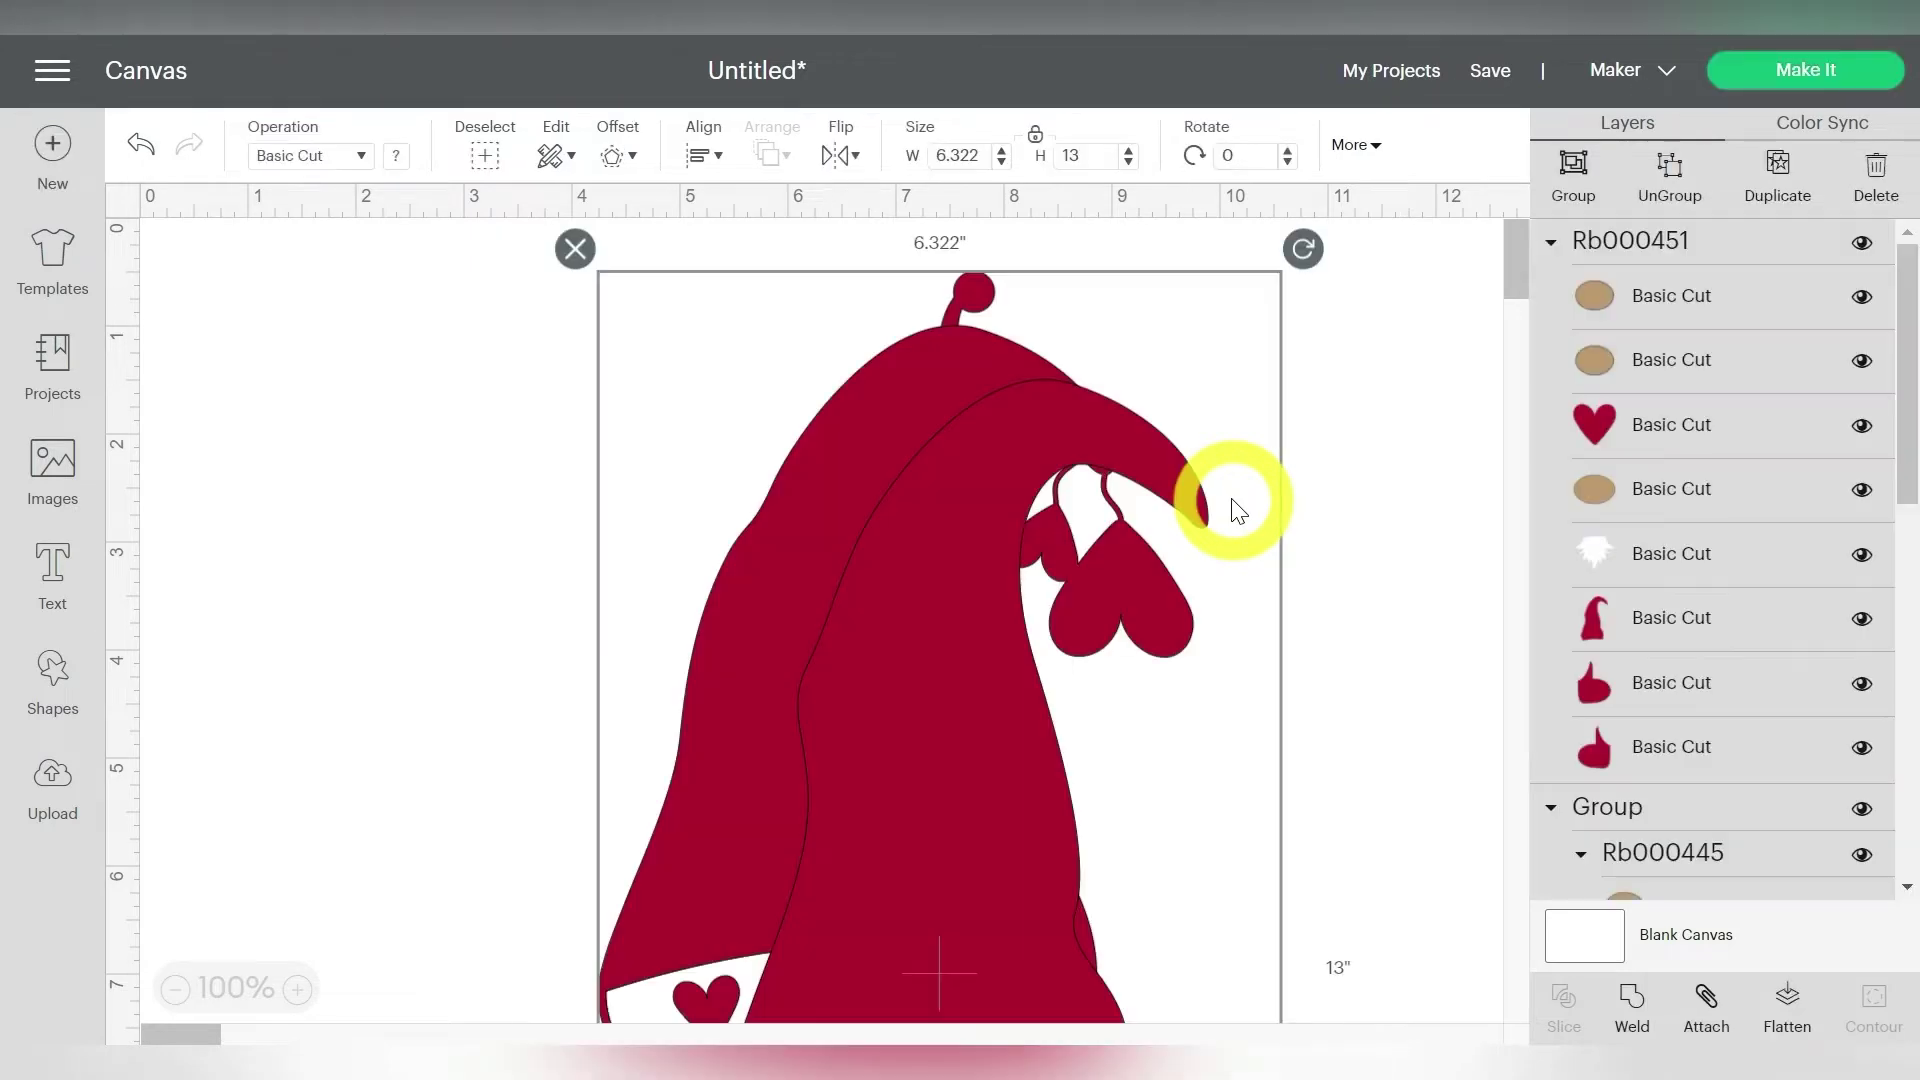
Step: Shift the front gnome, Rb000451, to the right of the stack and set its width to 2.5 inches
scroll(1064, 591, "down", 10)
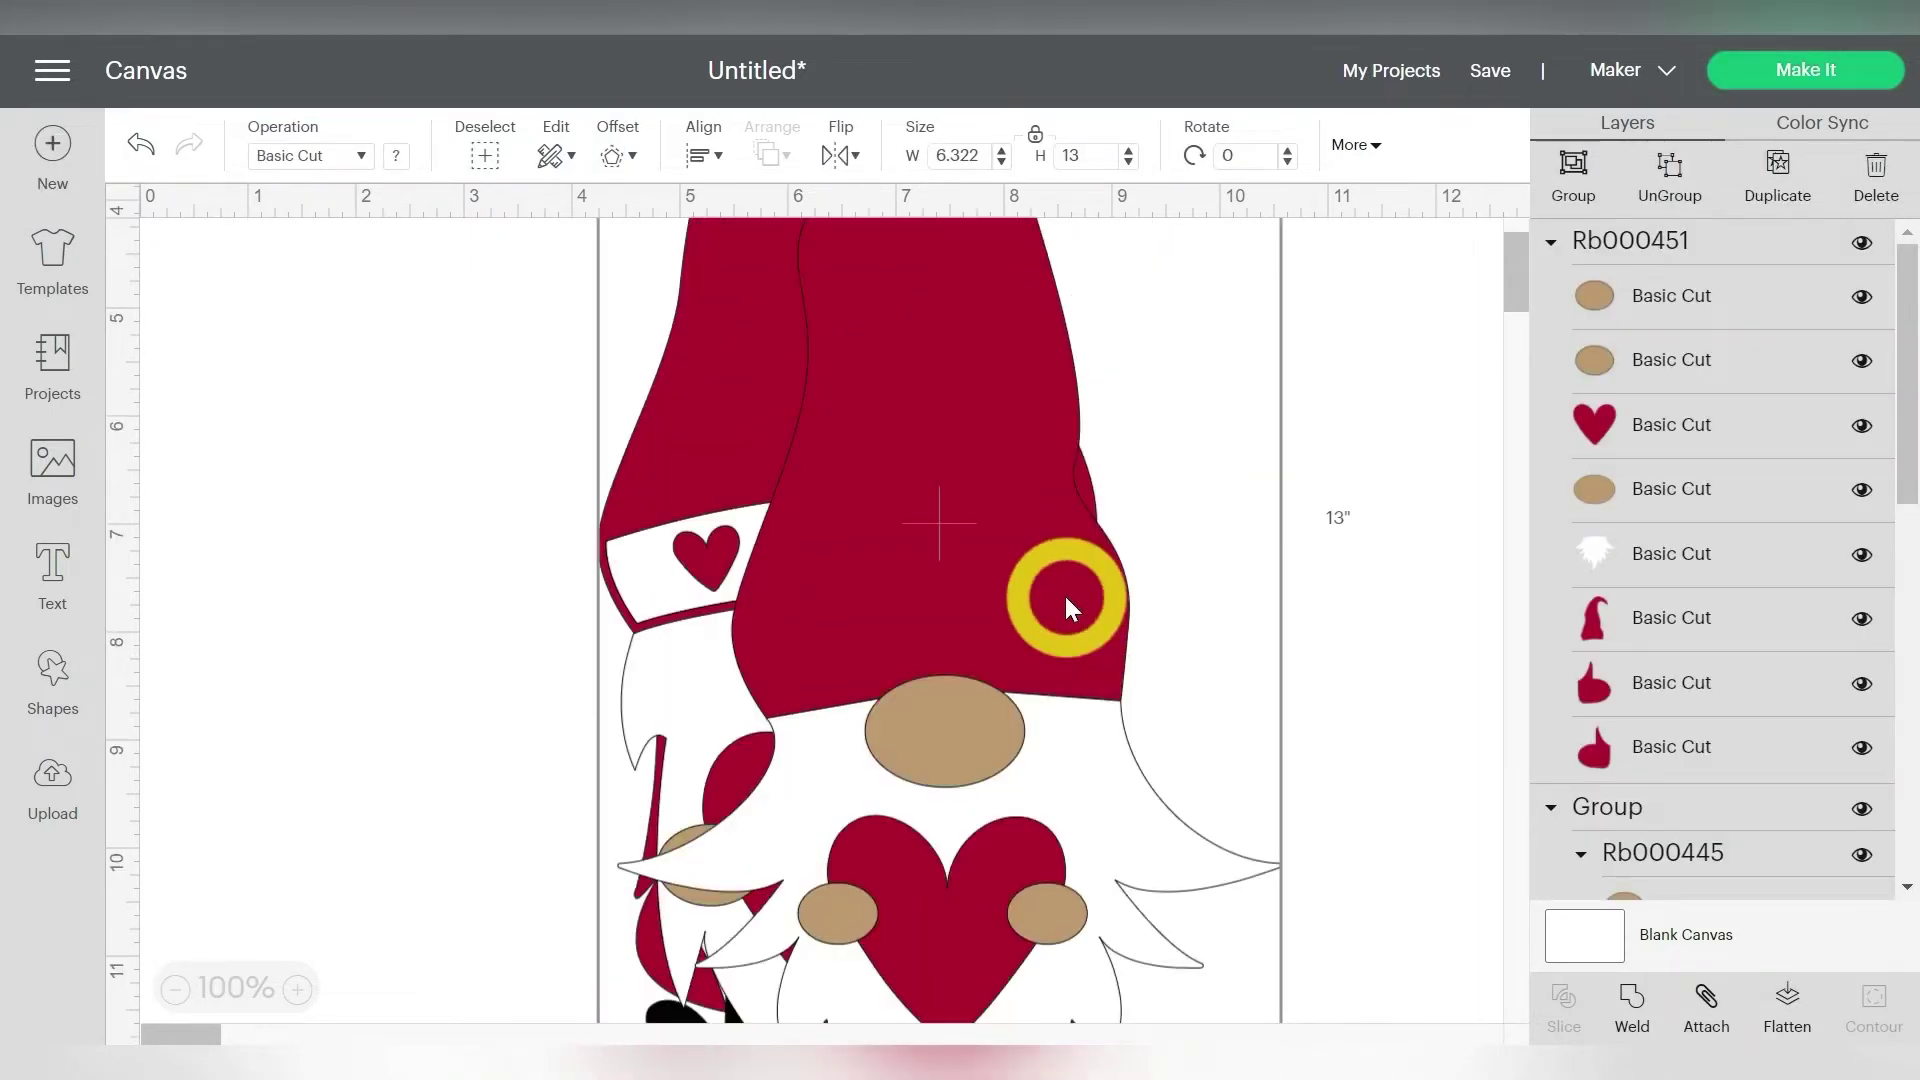
scroll(1310, 805, "down", 2)
left_click(1299, 797)
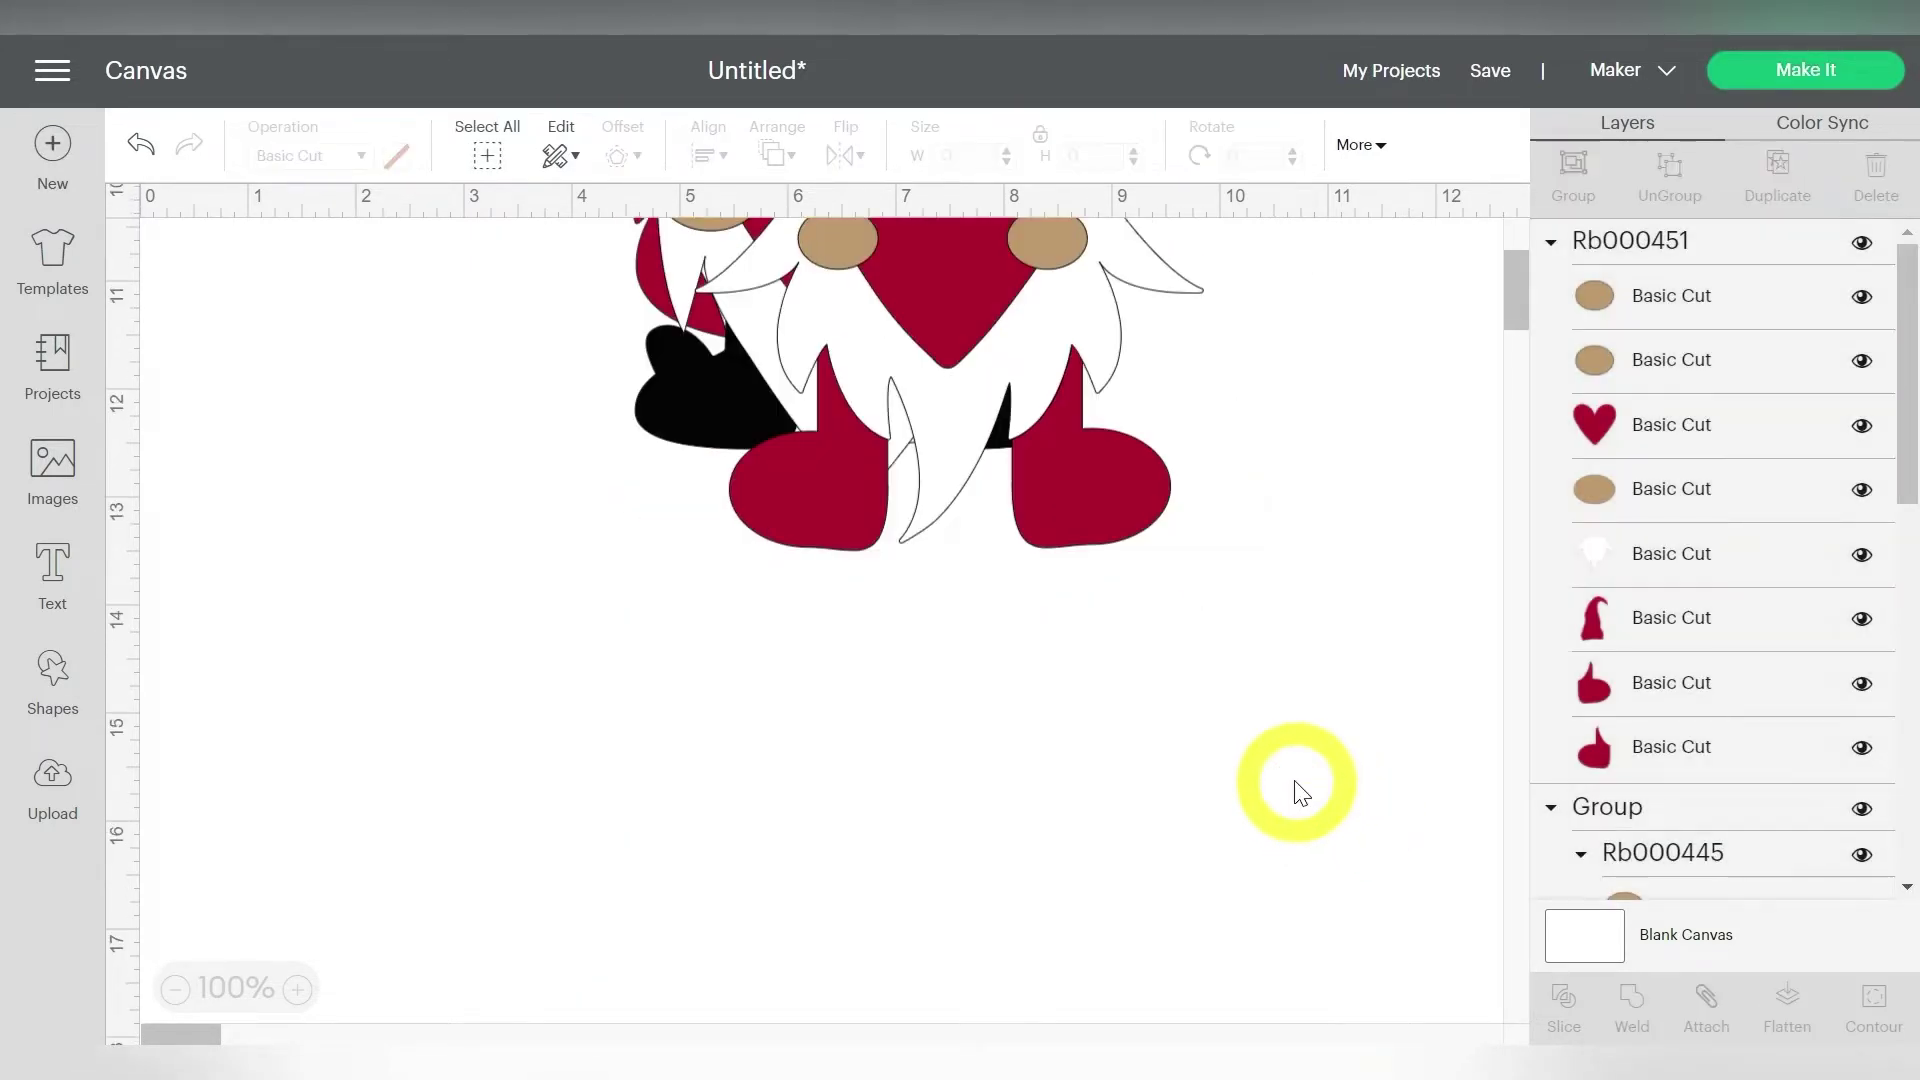
scroll(1294, 780, "up", 5)
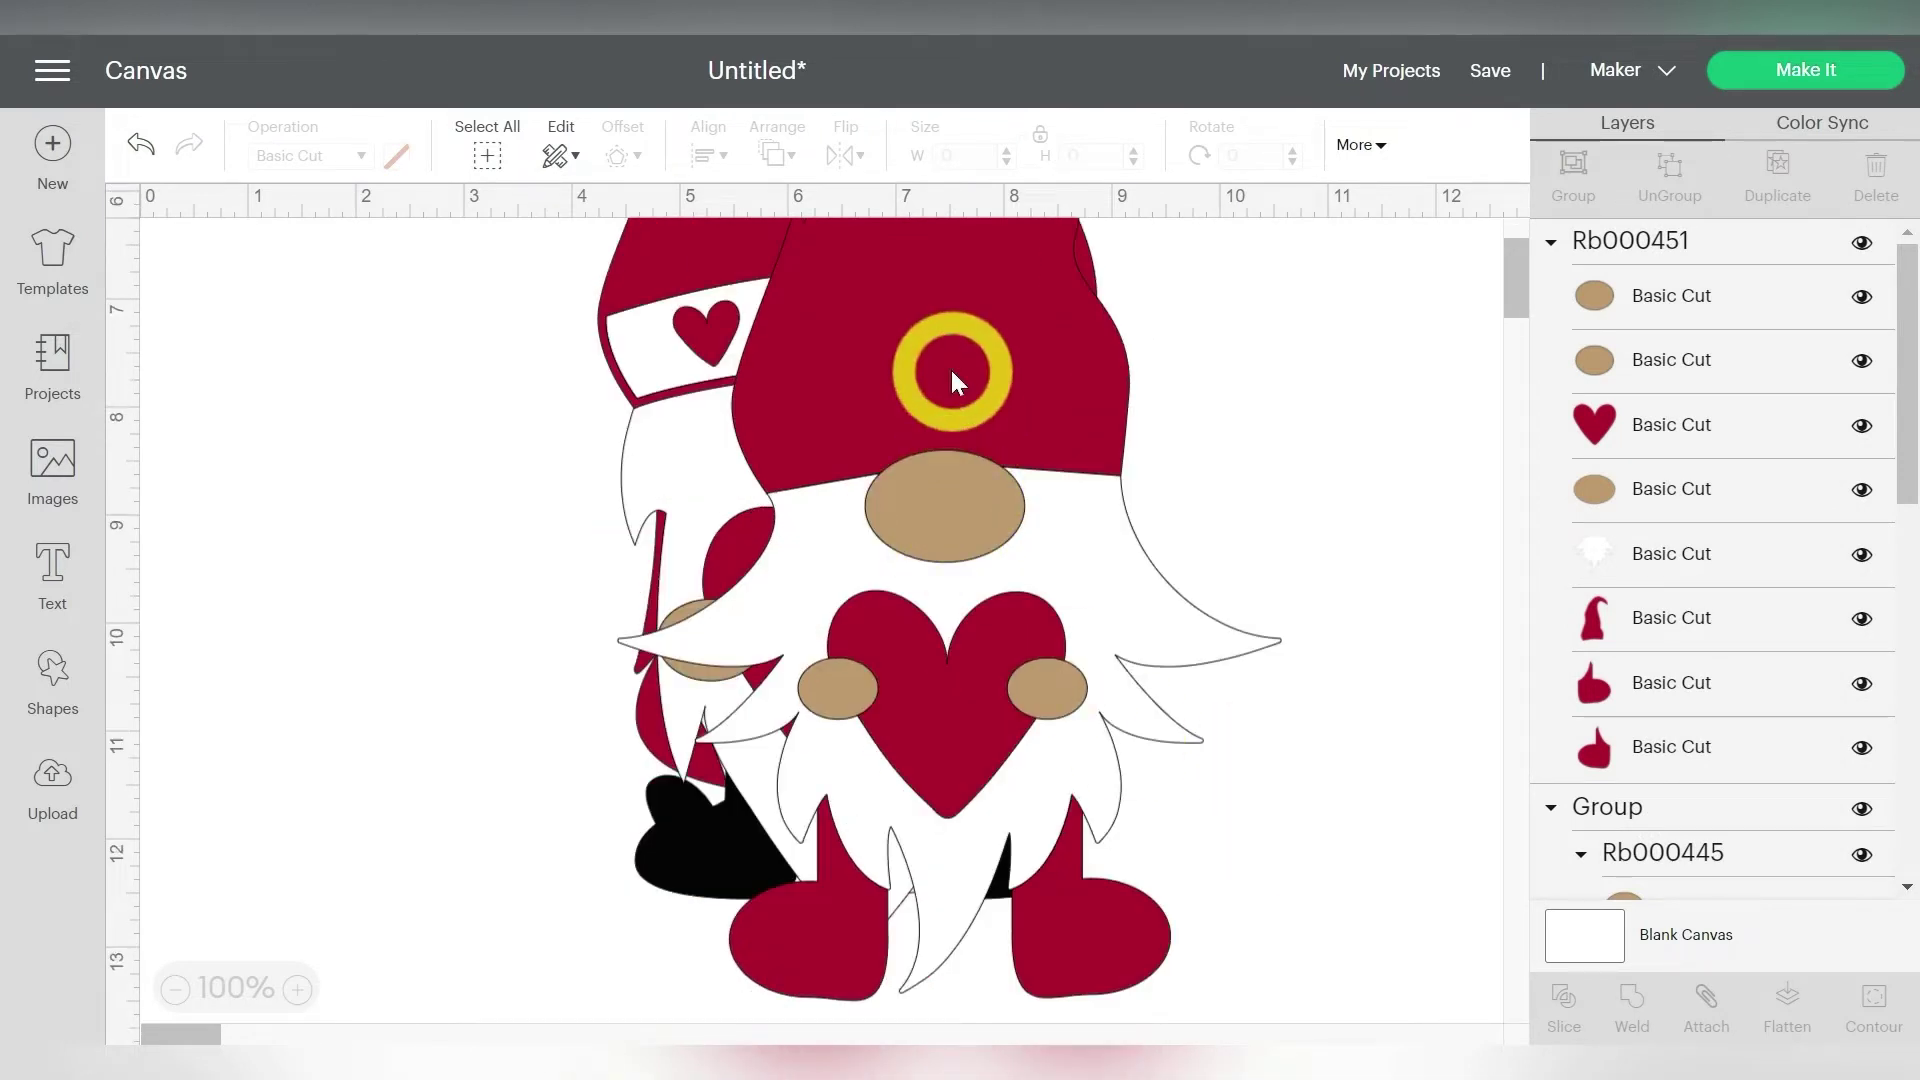
left_click(962, 362)
left_click_drag(969, 352, 1150, 354)
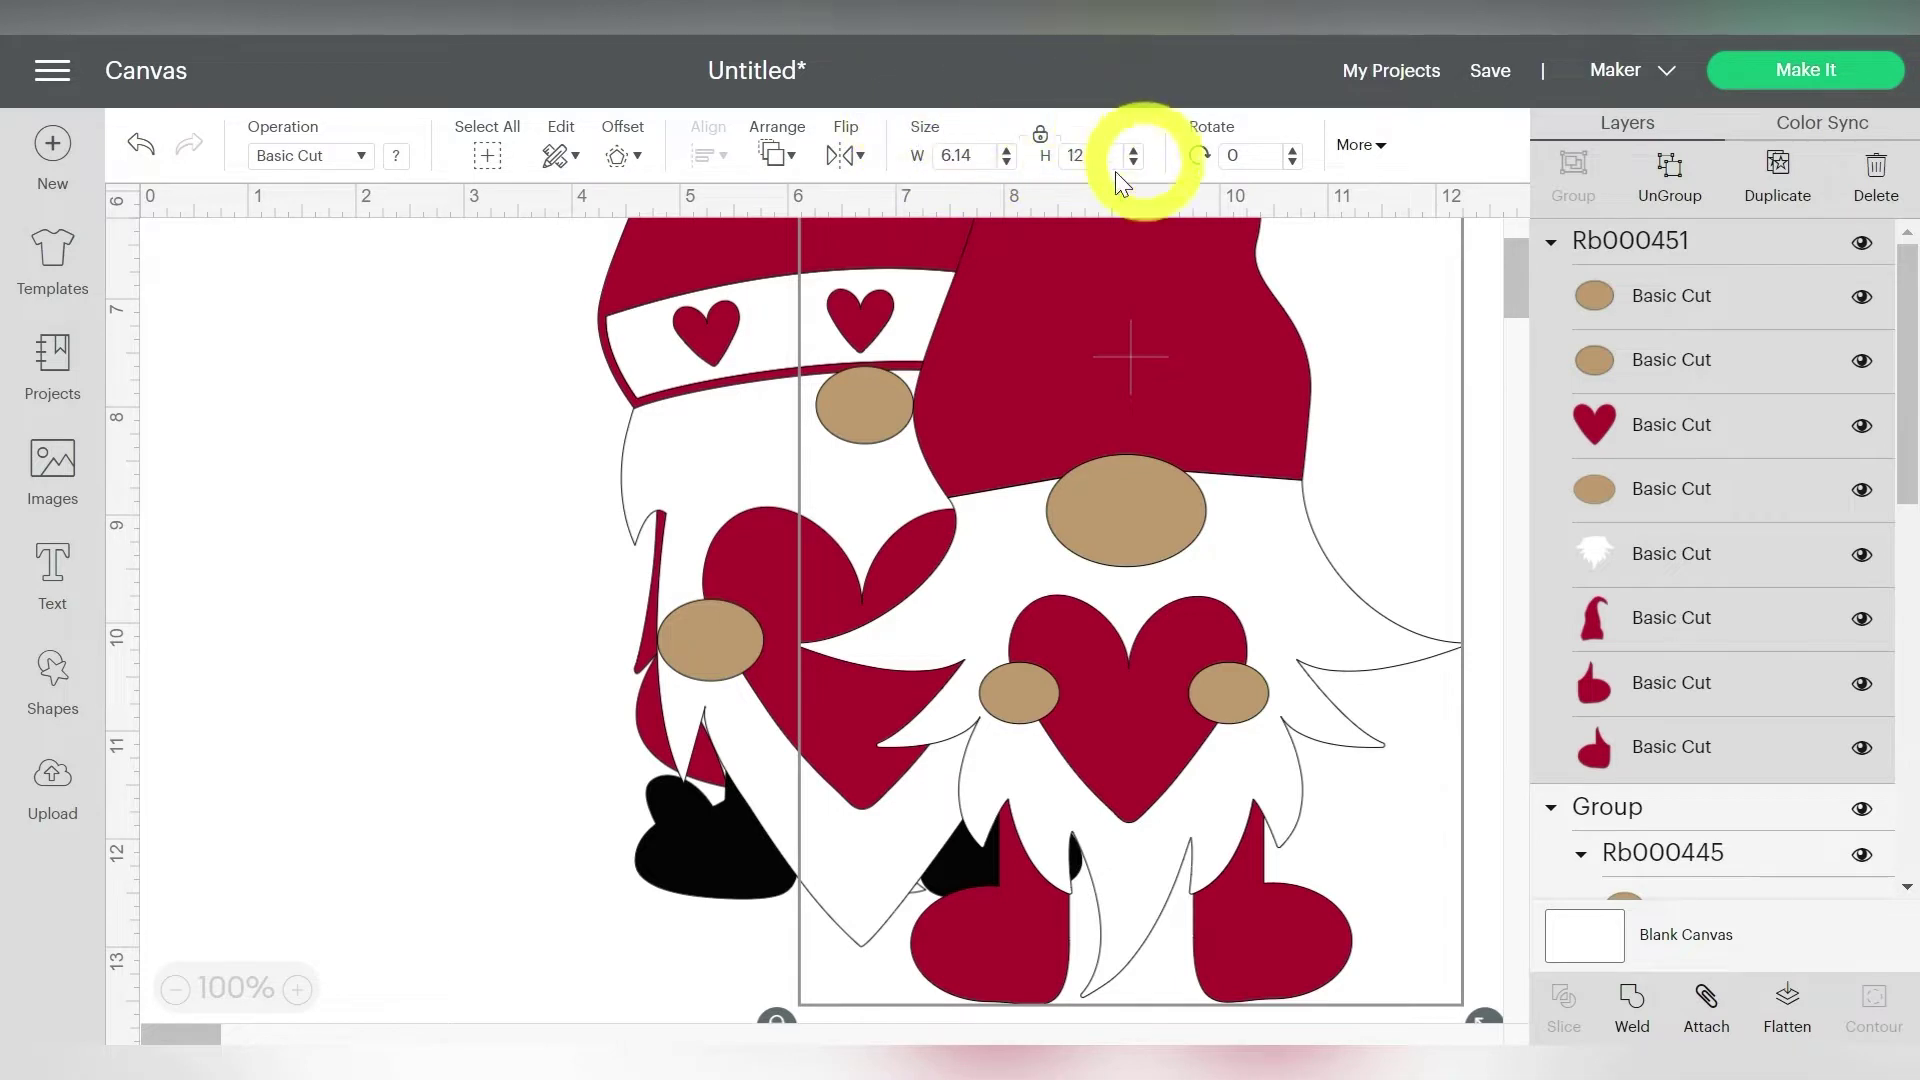
double_click(955, 155)
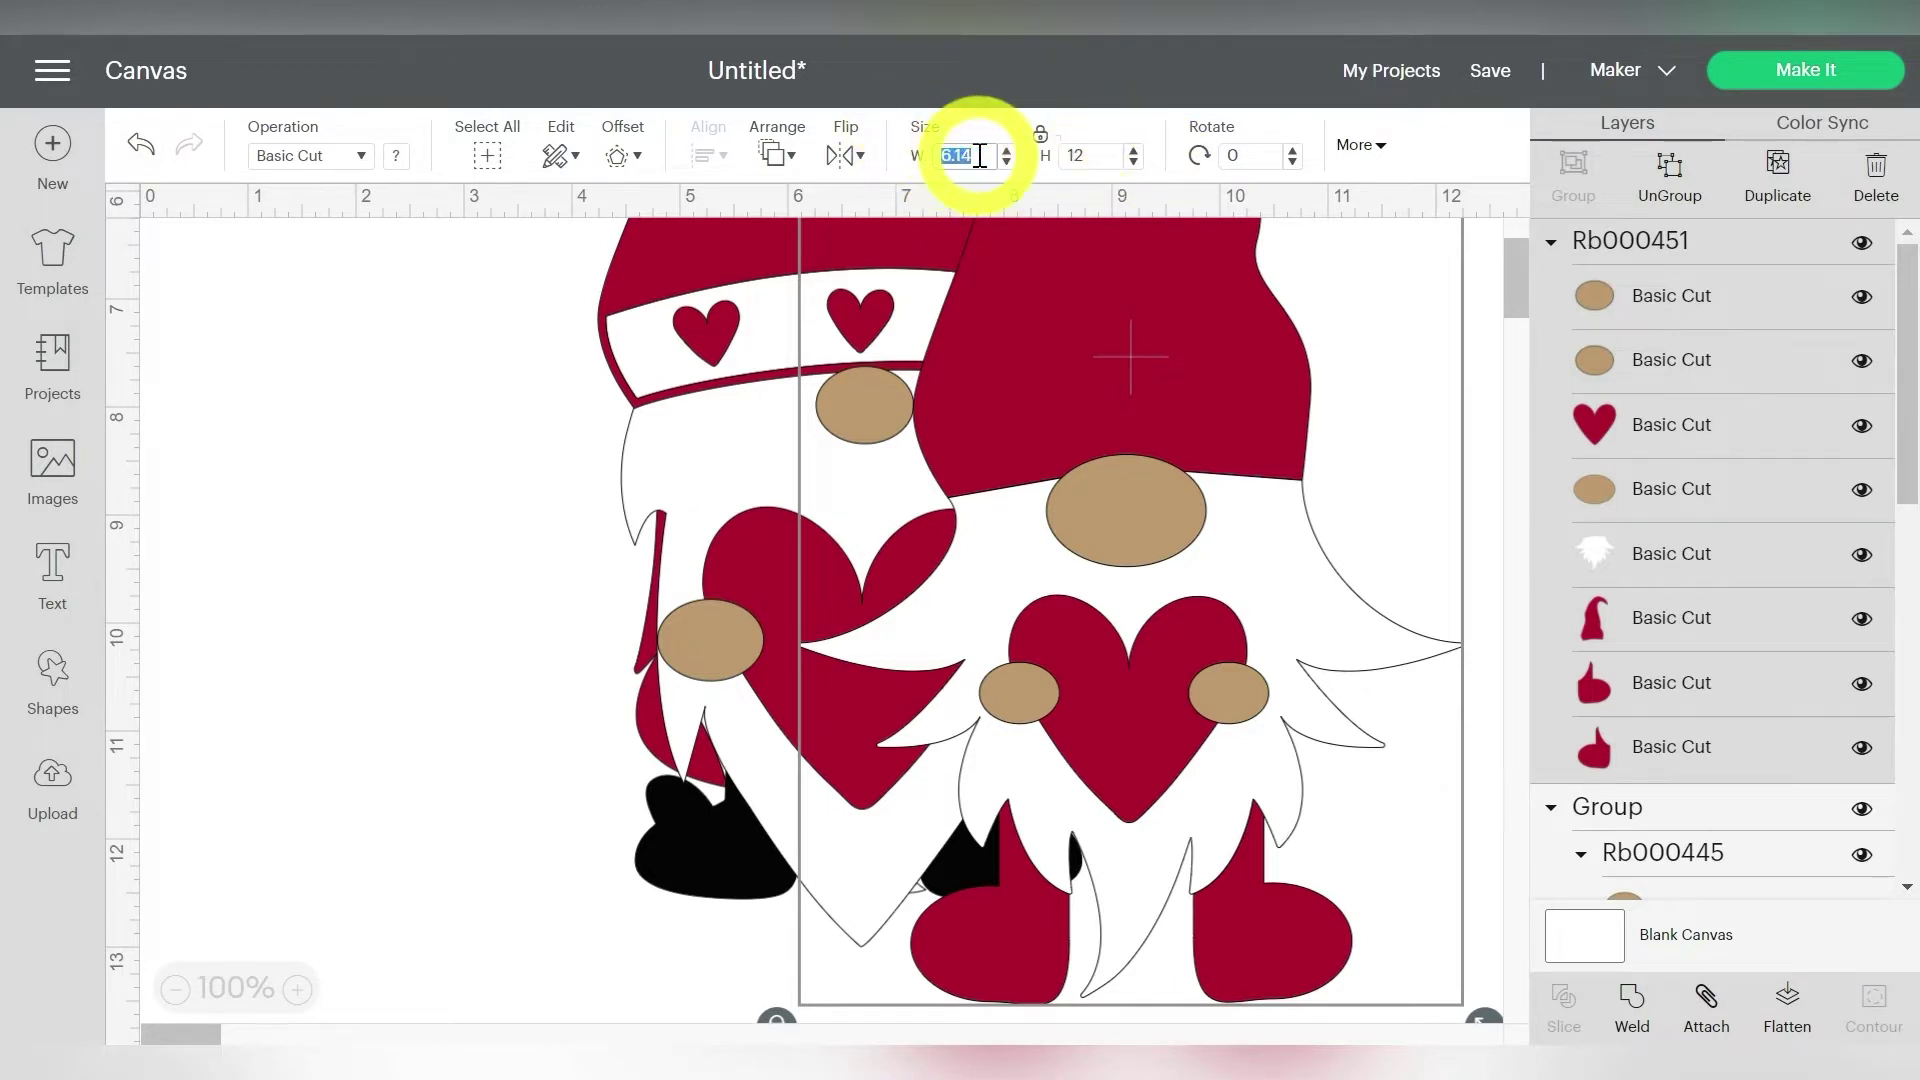
key("Return")
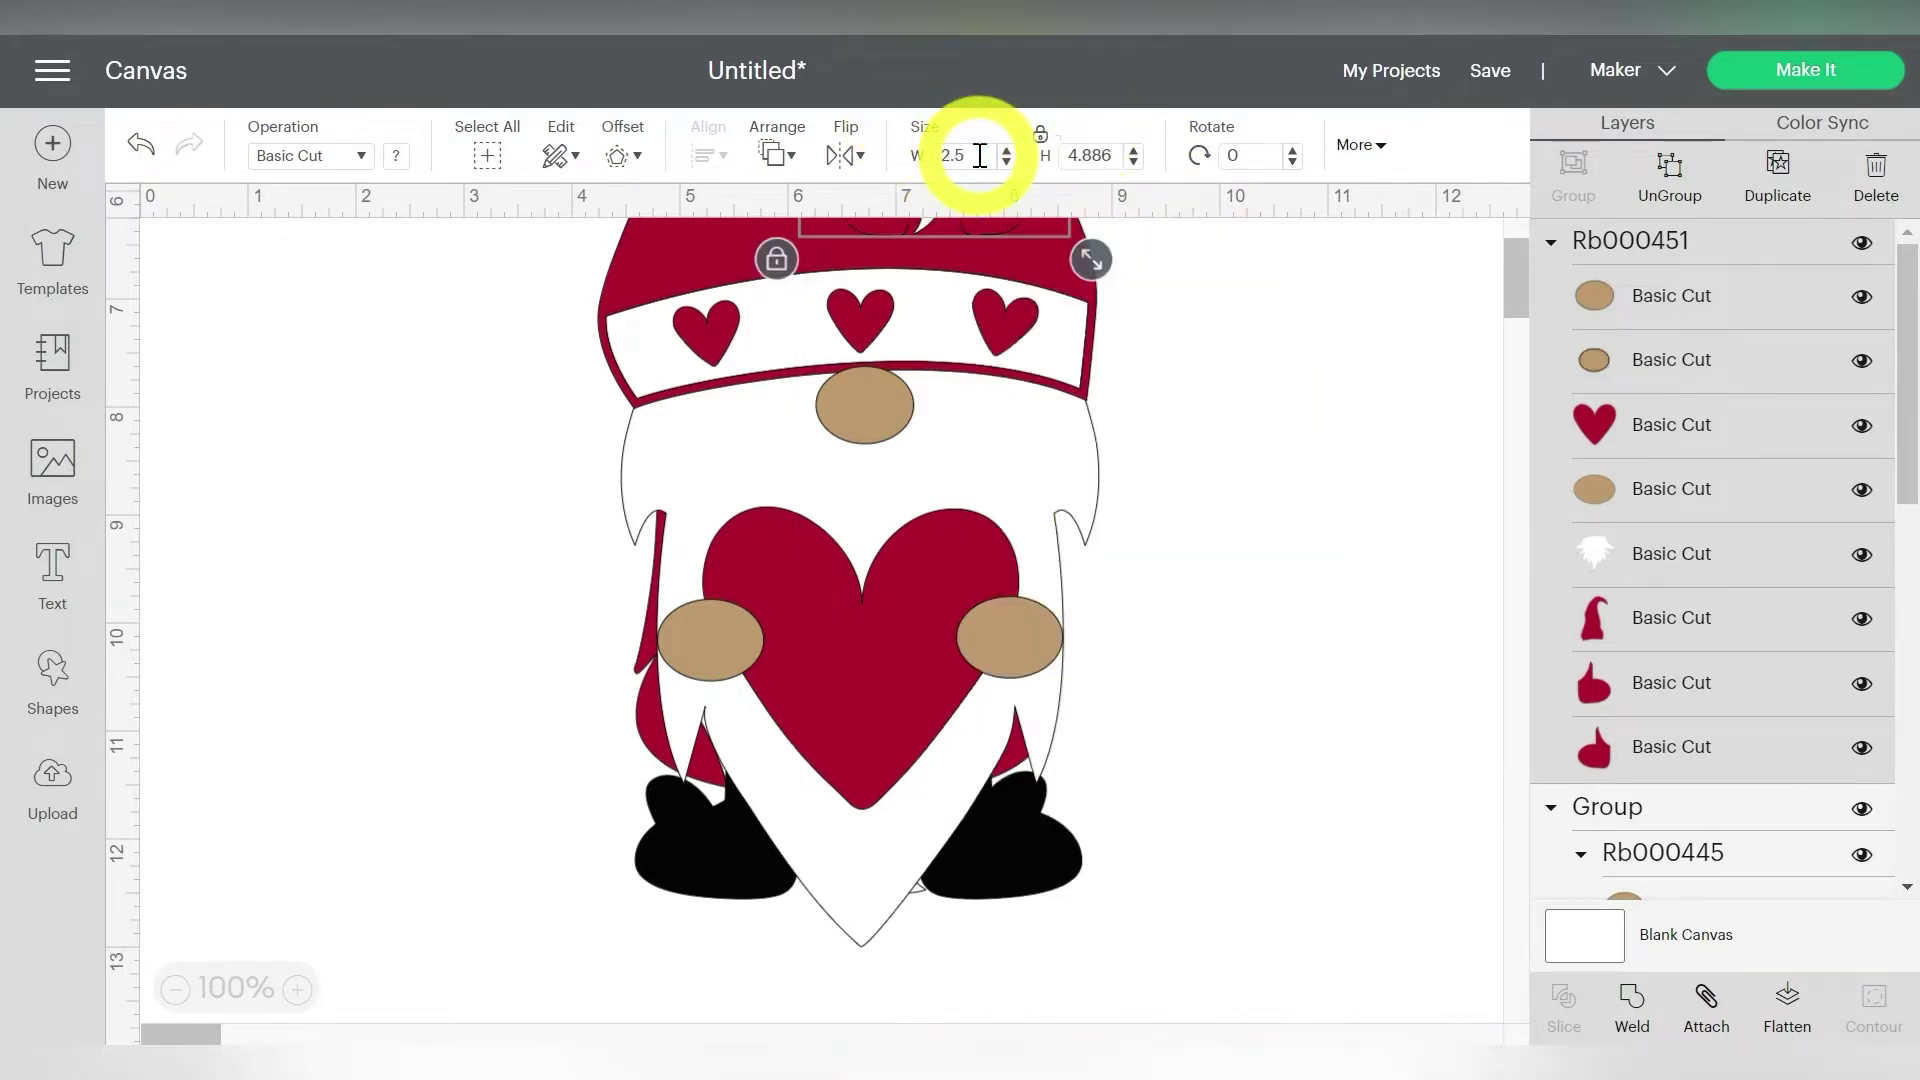
Step: Set the widths of the other two gnomes, Rb000445 and Rb000443, to 2.5 inches each
left_click(932, 399)
double_click(958, 150)
type("2.5")
key("Return")
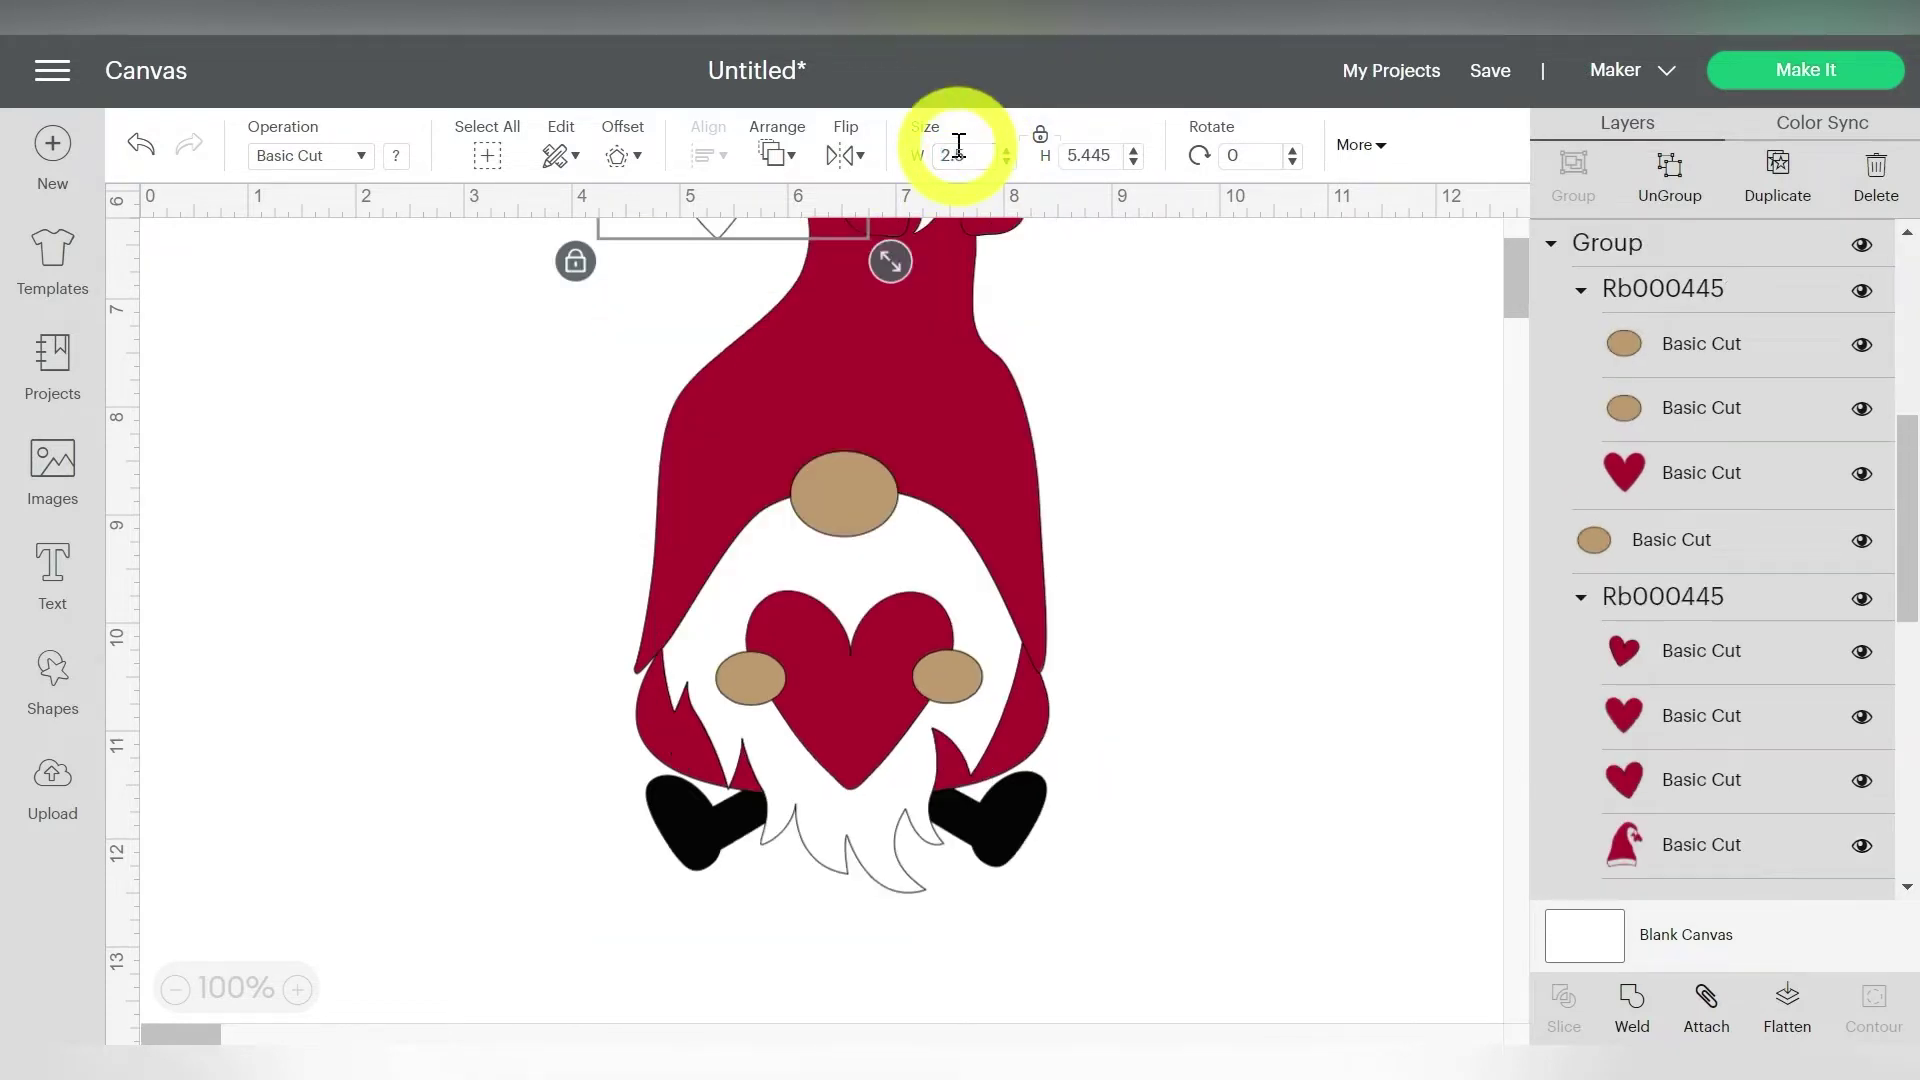
left_click(892, 406)
double_click(955, 150)
type("2.5")
key("Return")
Step: Arrange the gnomes in a row with feet level: heart-banded hat on the left, tall twisted hat in the middle, plain curved hat on the right
scroll(836, 536, "up", 5)
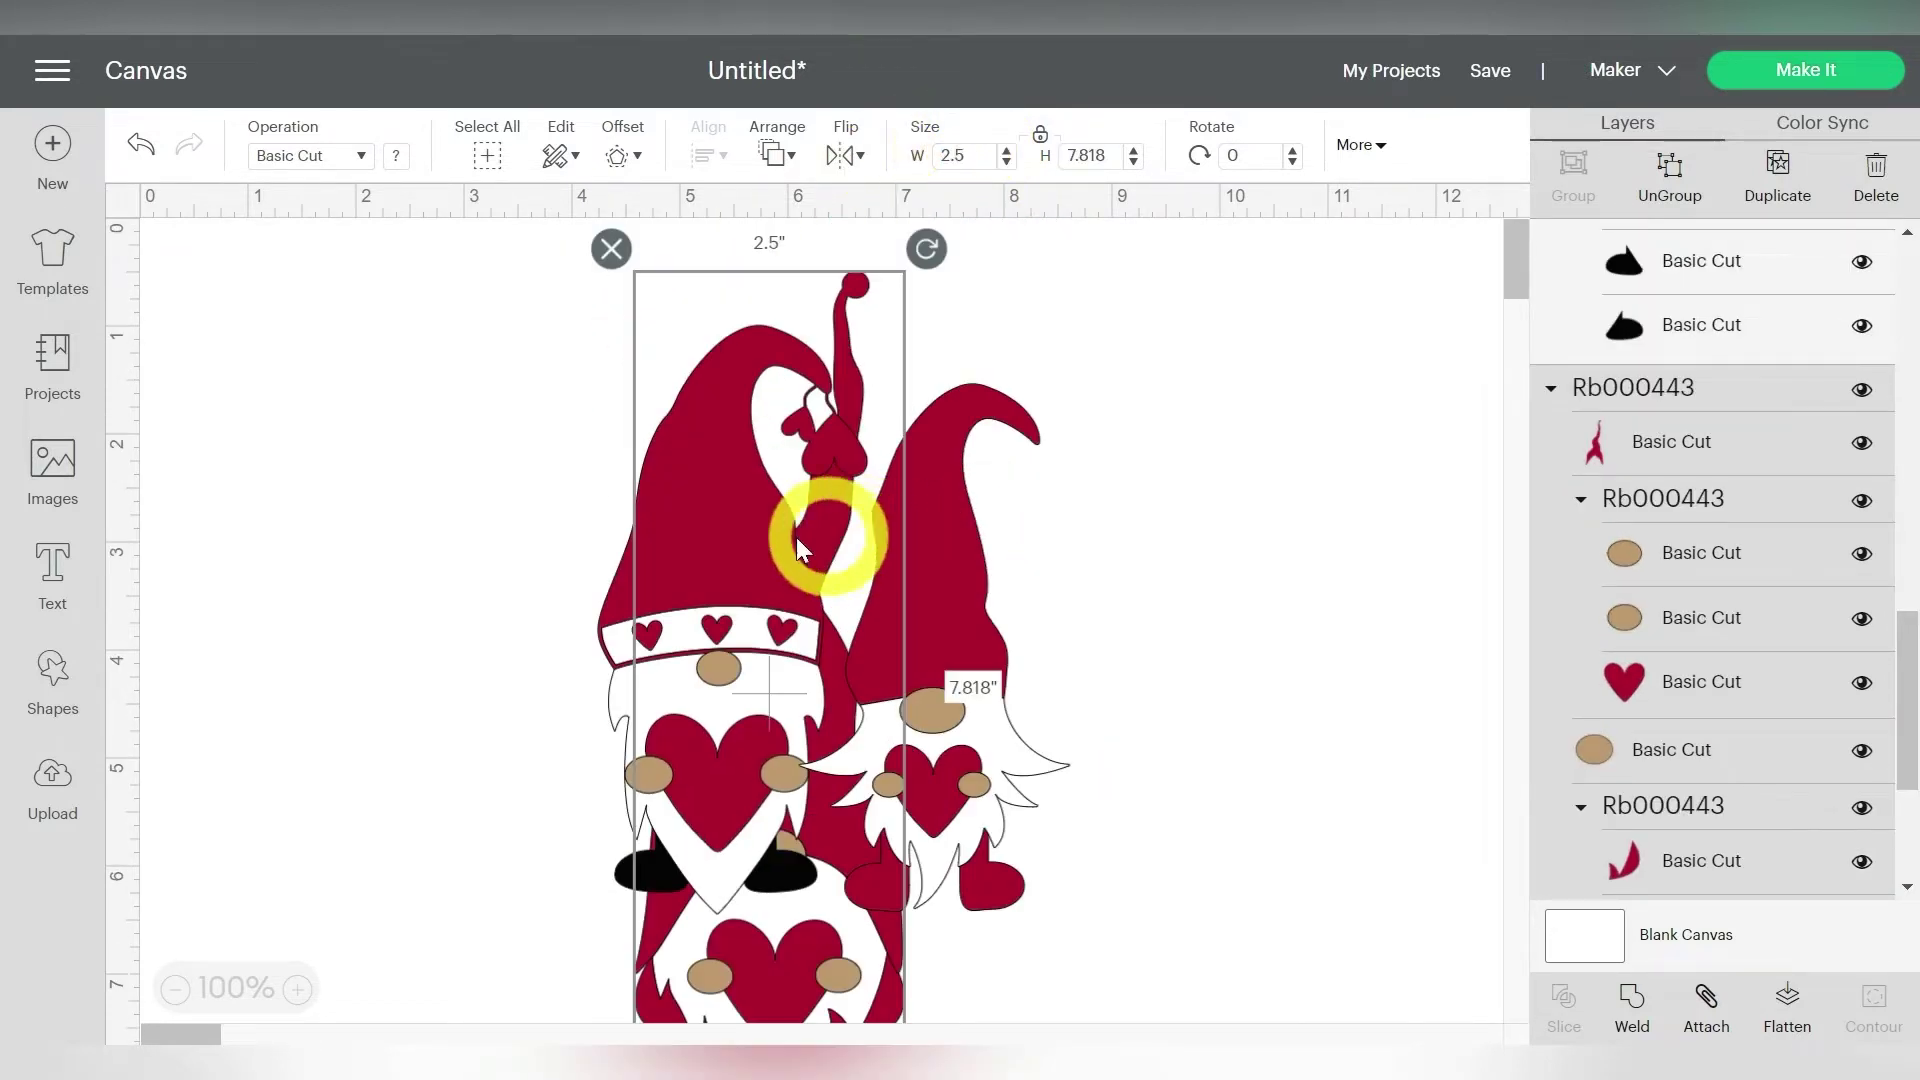
left_click_drag(652, 527, 408, 501)
left_click_drag(832, 624, 1195, 514)
left_click_drag(803, 766, 826, 674)
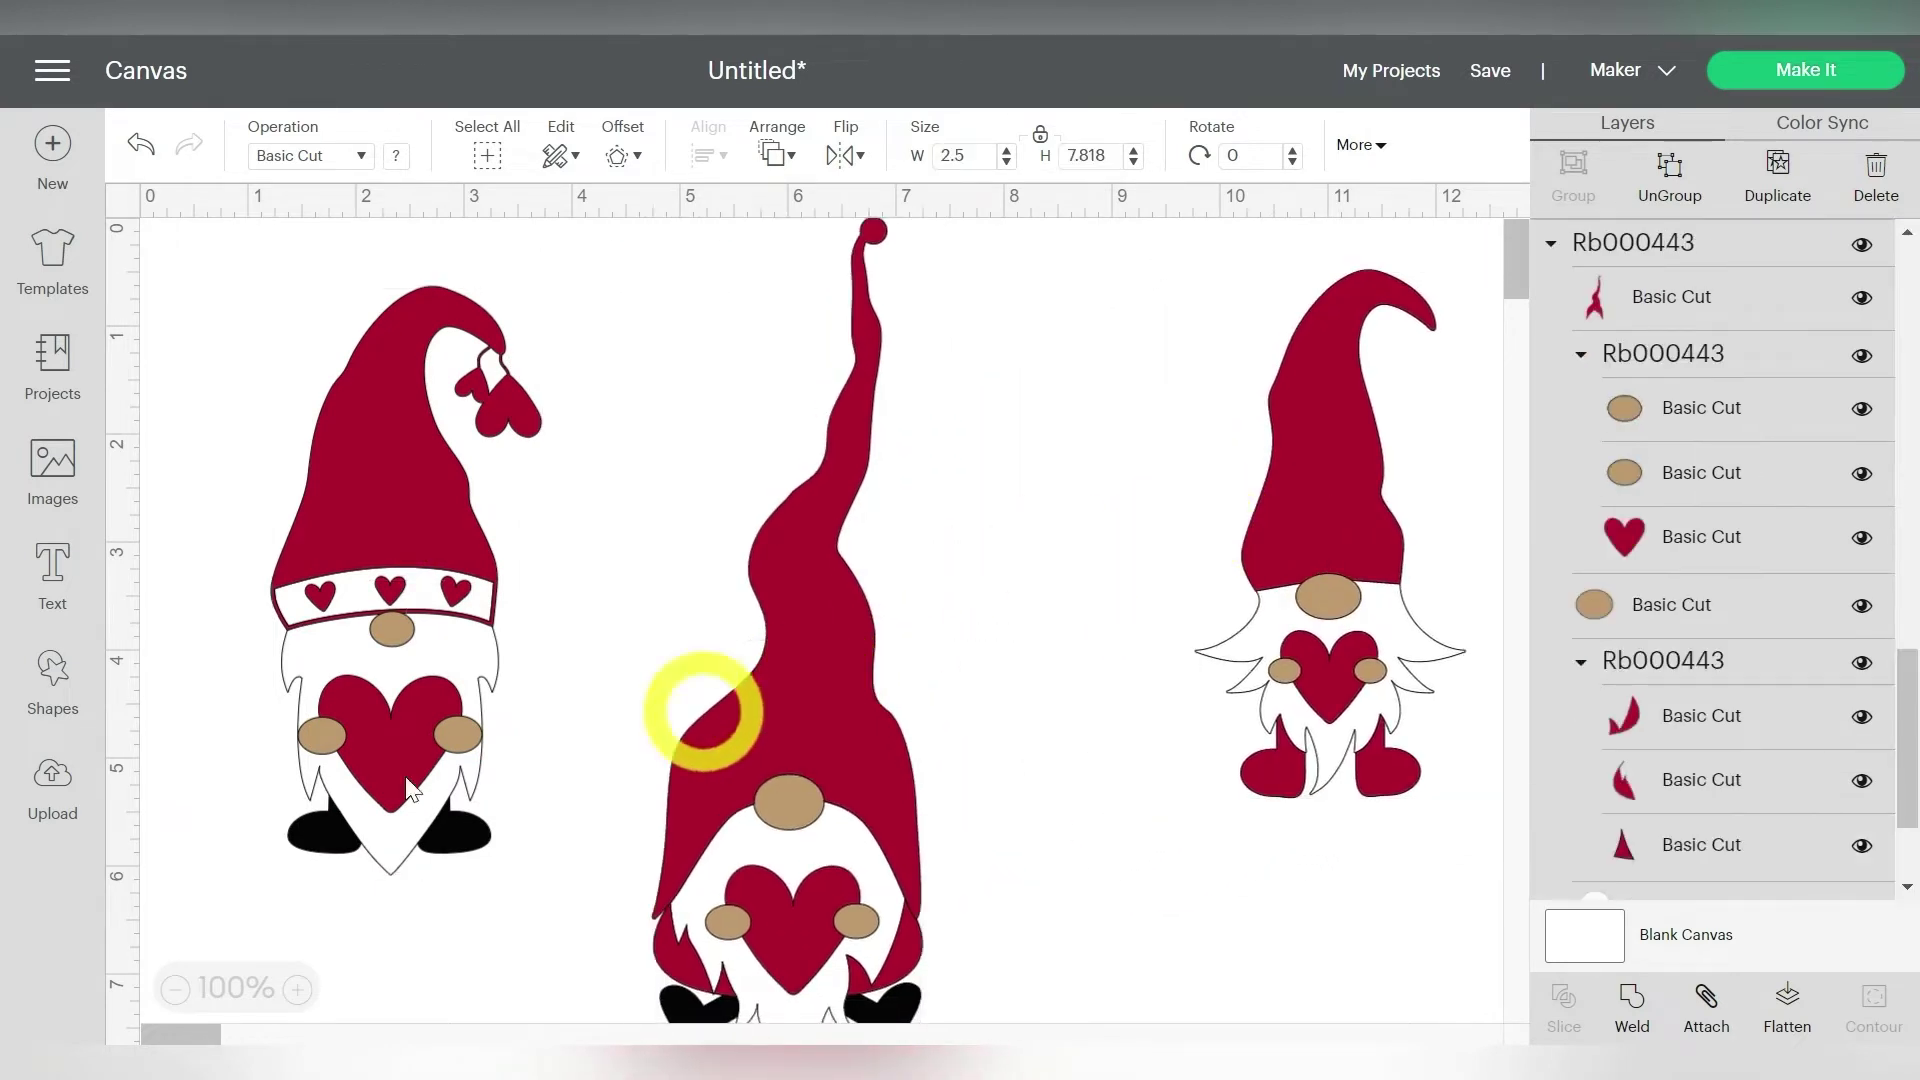
left_click(175, 989)
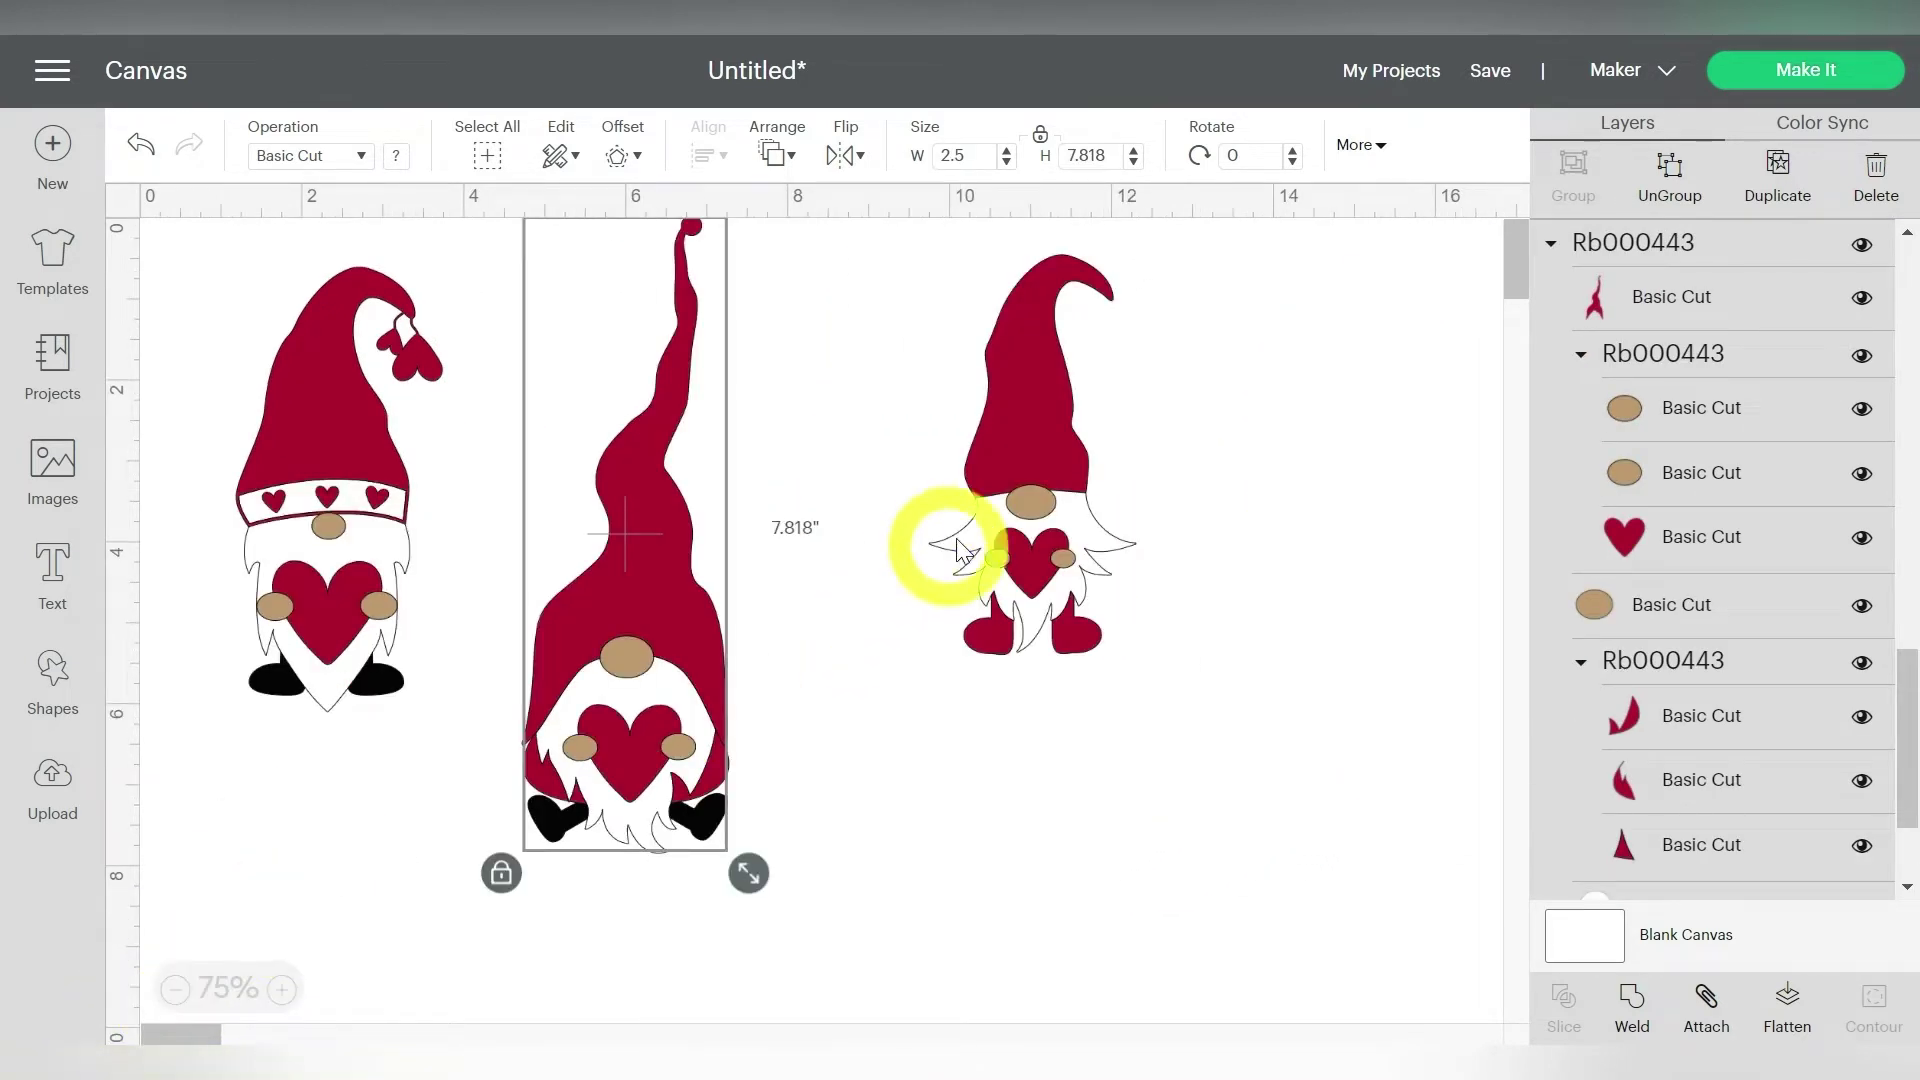
left_click_drag(1006, 492, 842, 668)
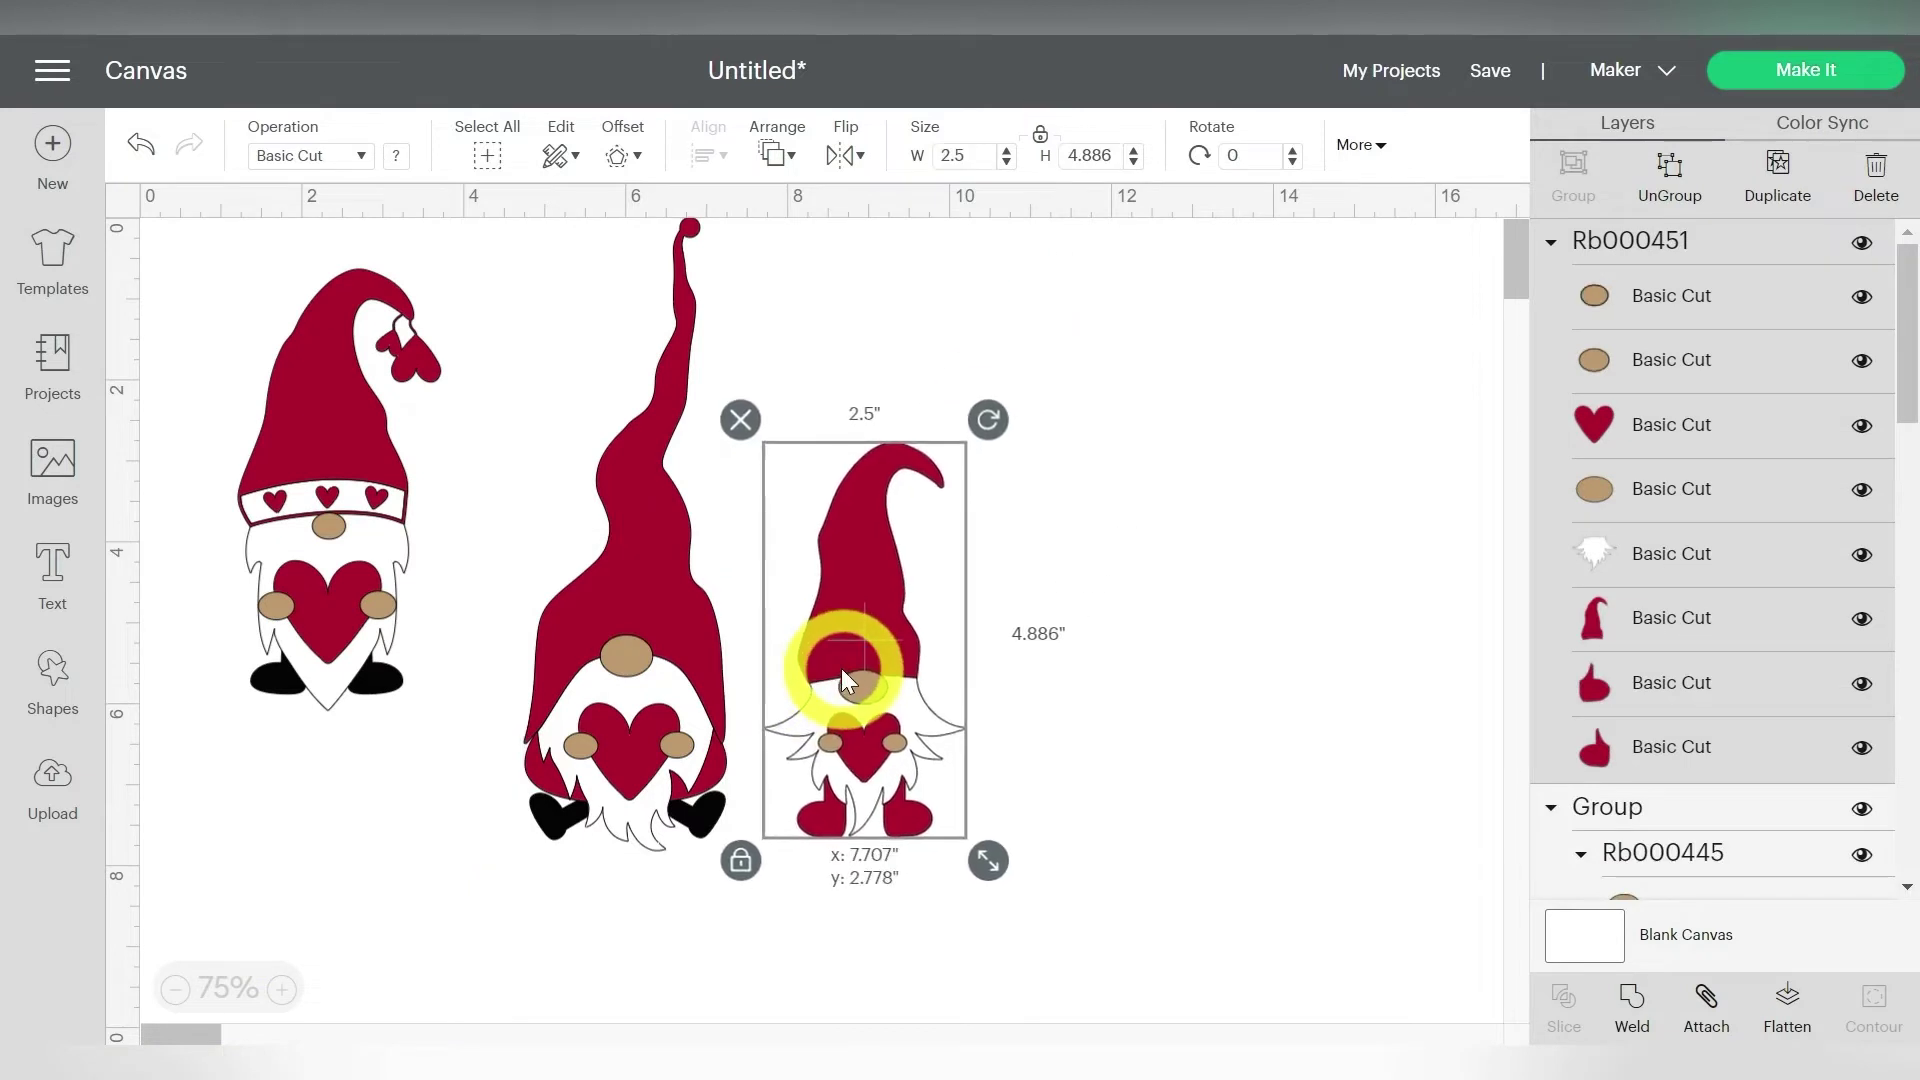
left_click_drag(335, 545, 400, 693)
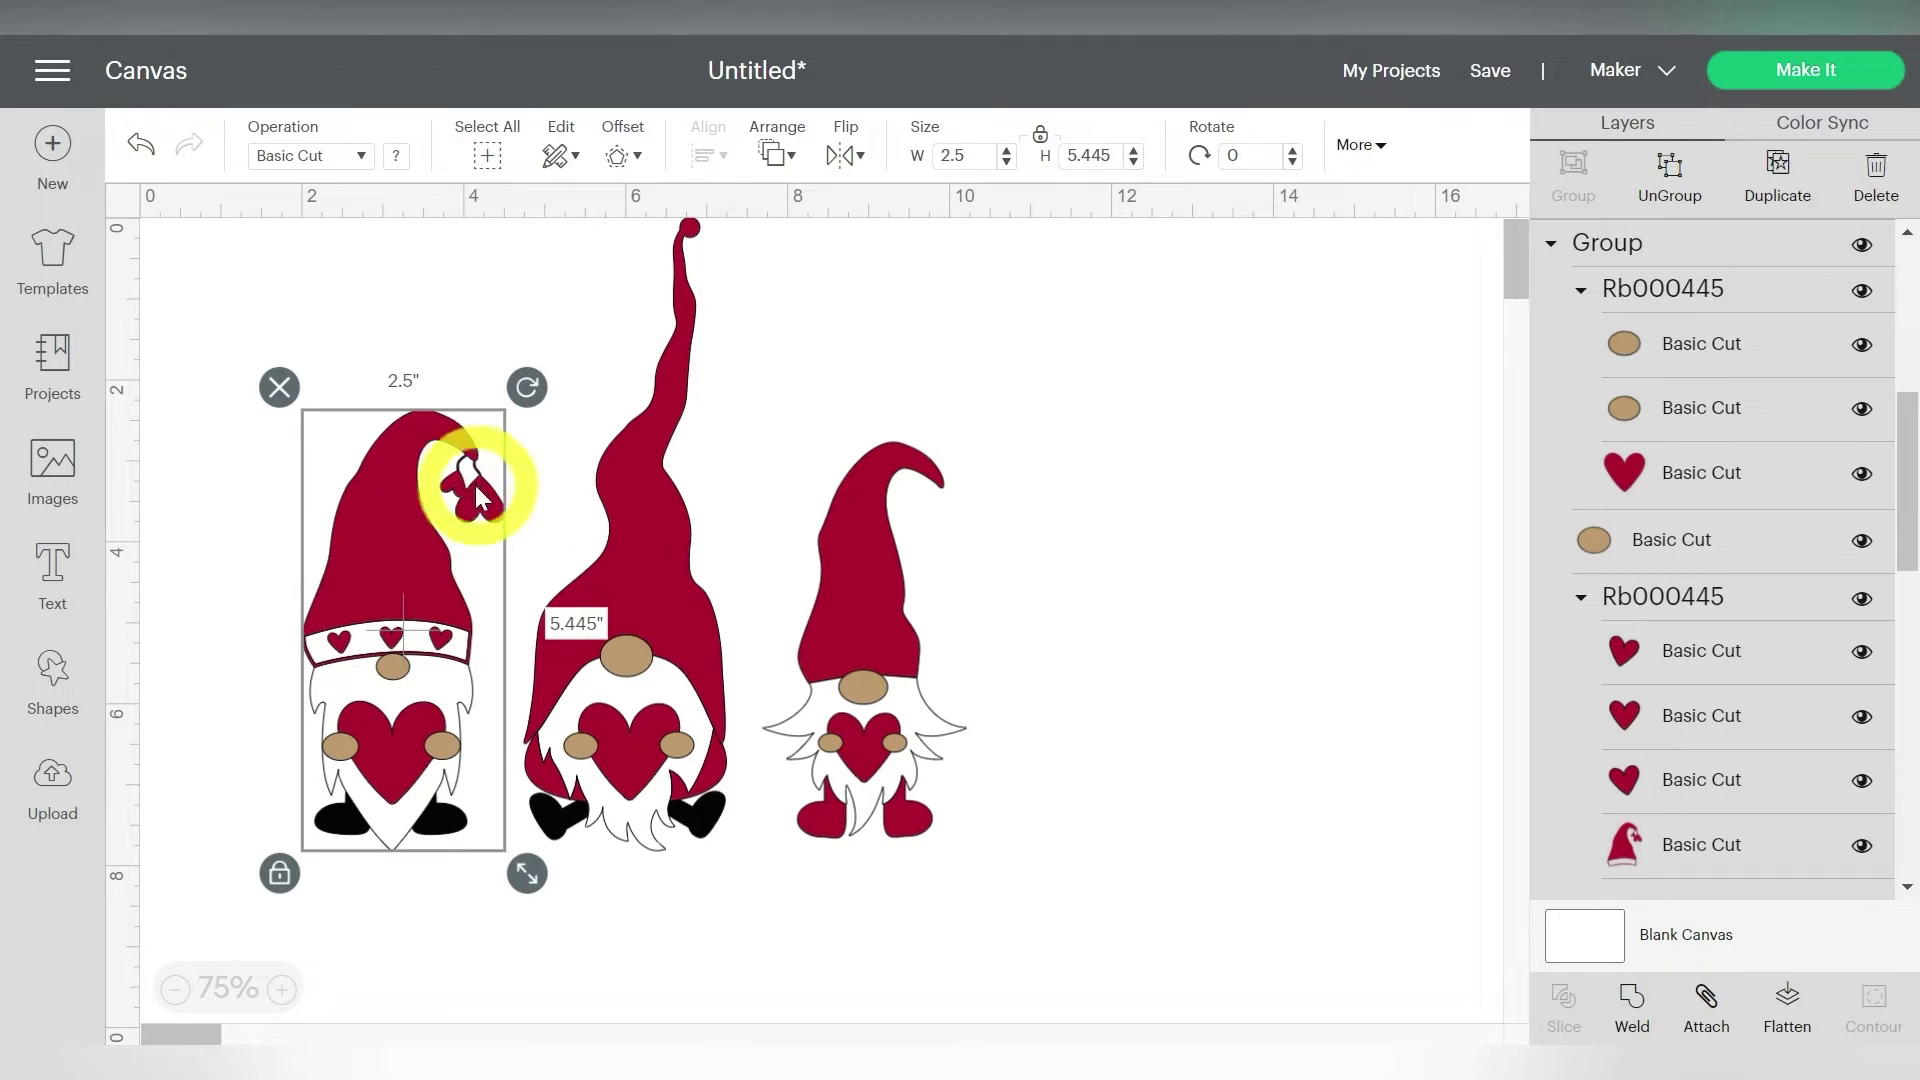
Step: Enlarge the left gnome and realign it beside the middle one, and enlarge the right gnome to about 3.74 by 7.31 inches
left_click_drag(529, 874, 578, 915)
left_click_drag(450, 652, 430, 572)
left_click(890, 600)
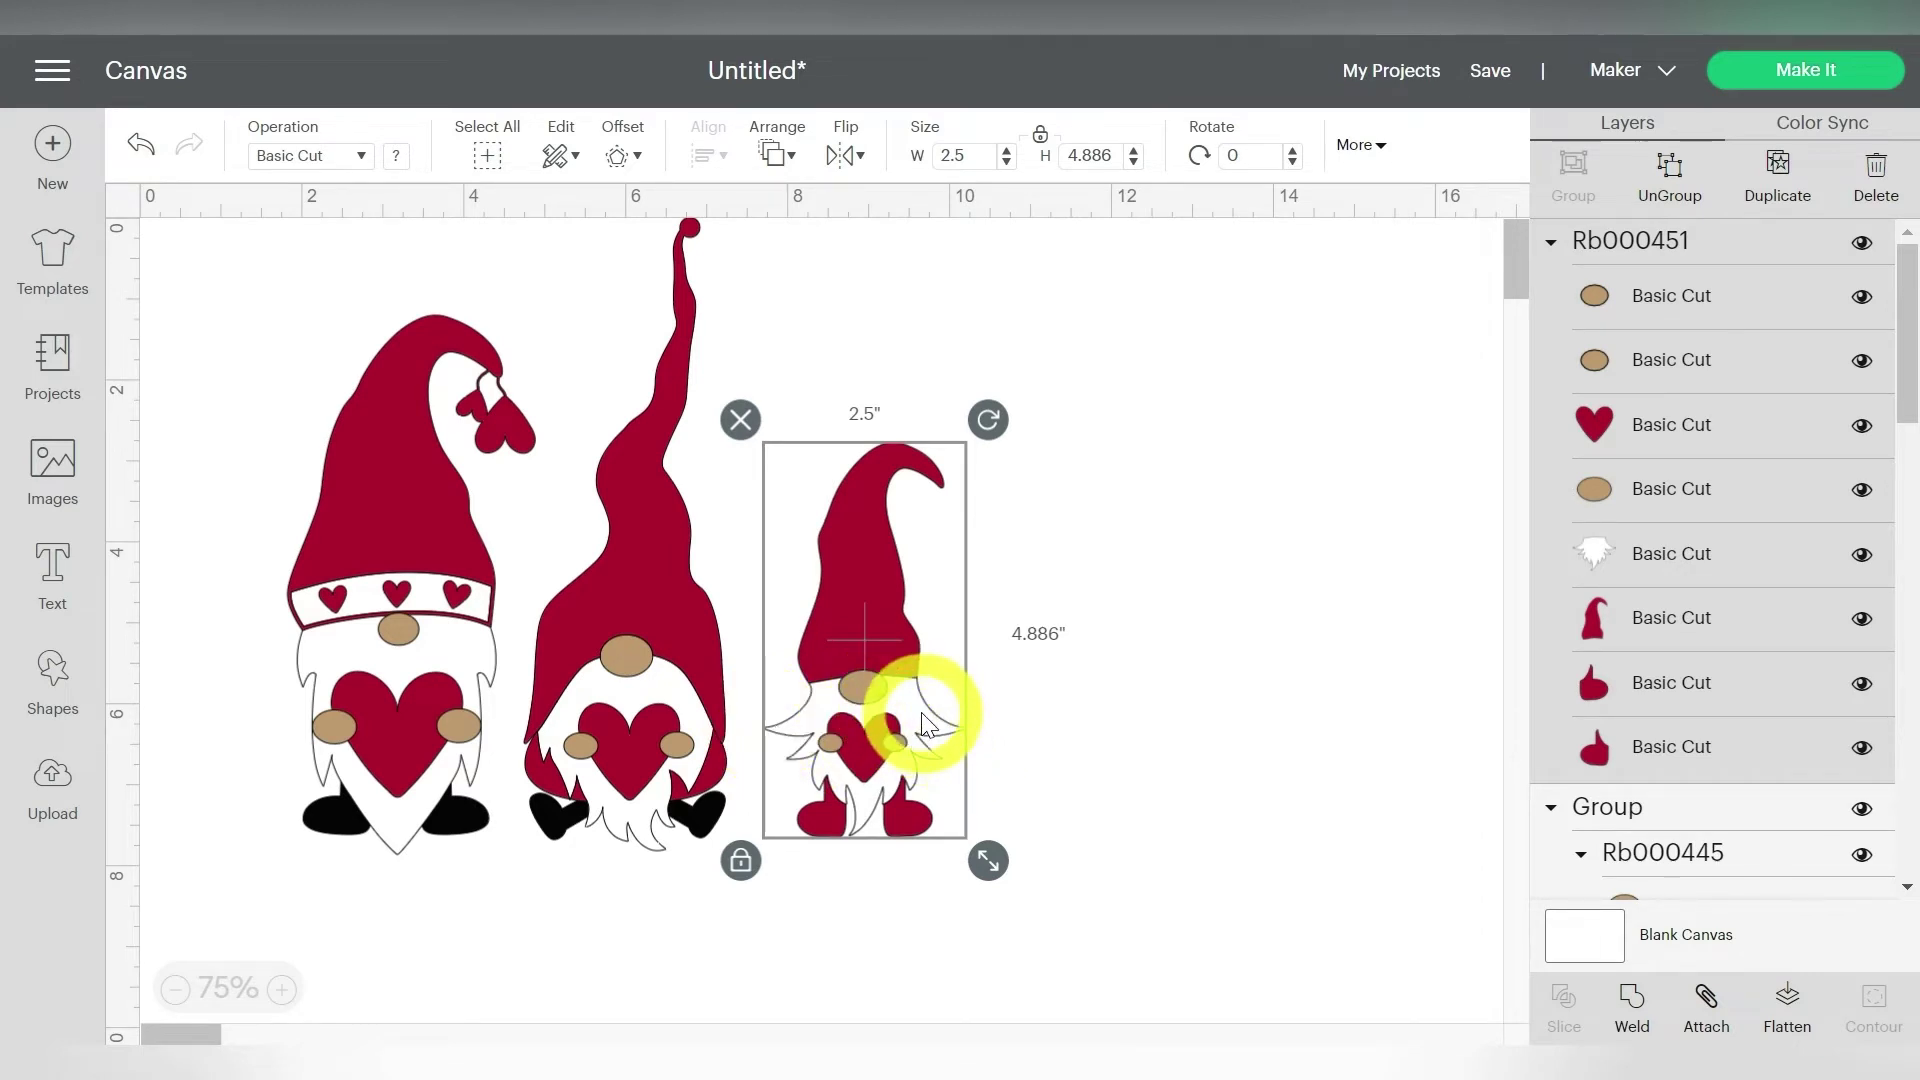
left_click_drag(988, 859, 950, 727)
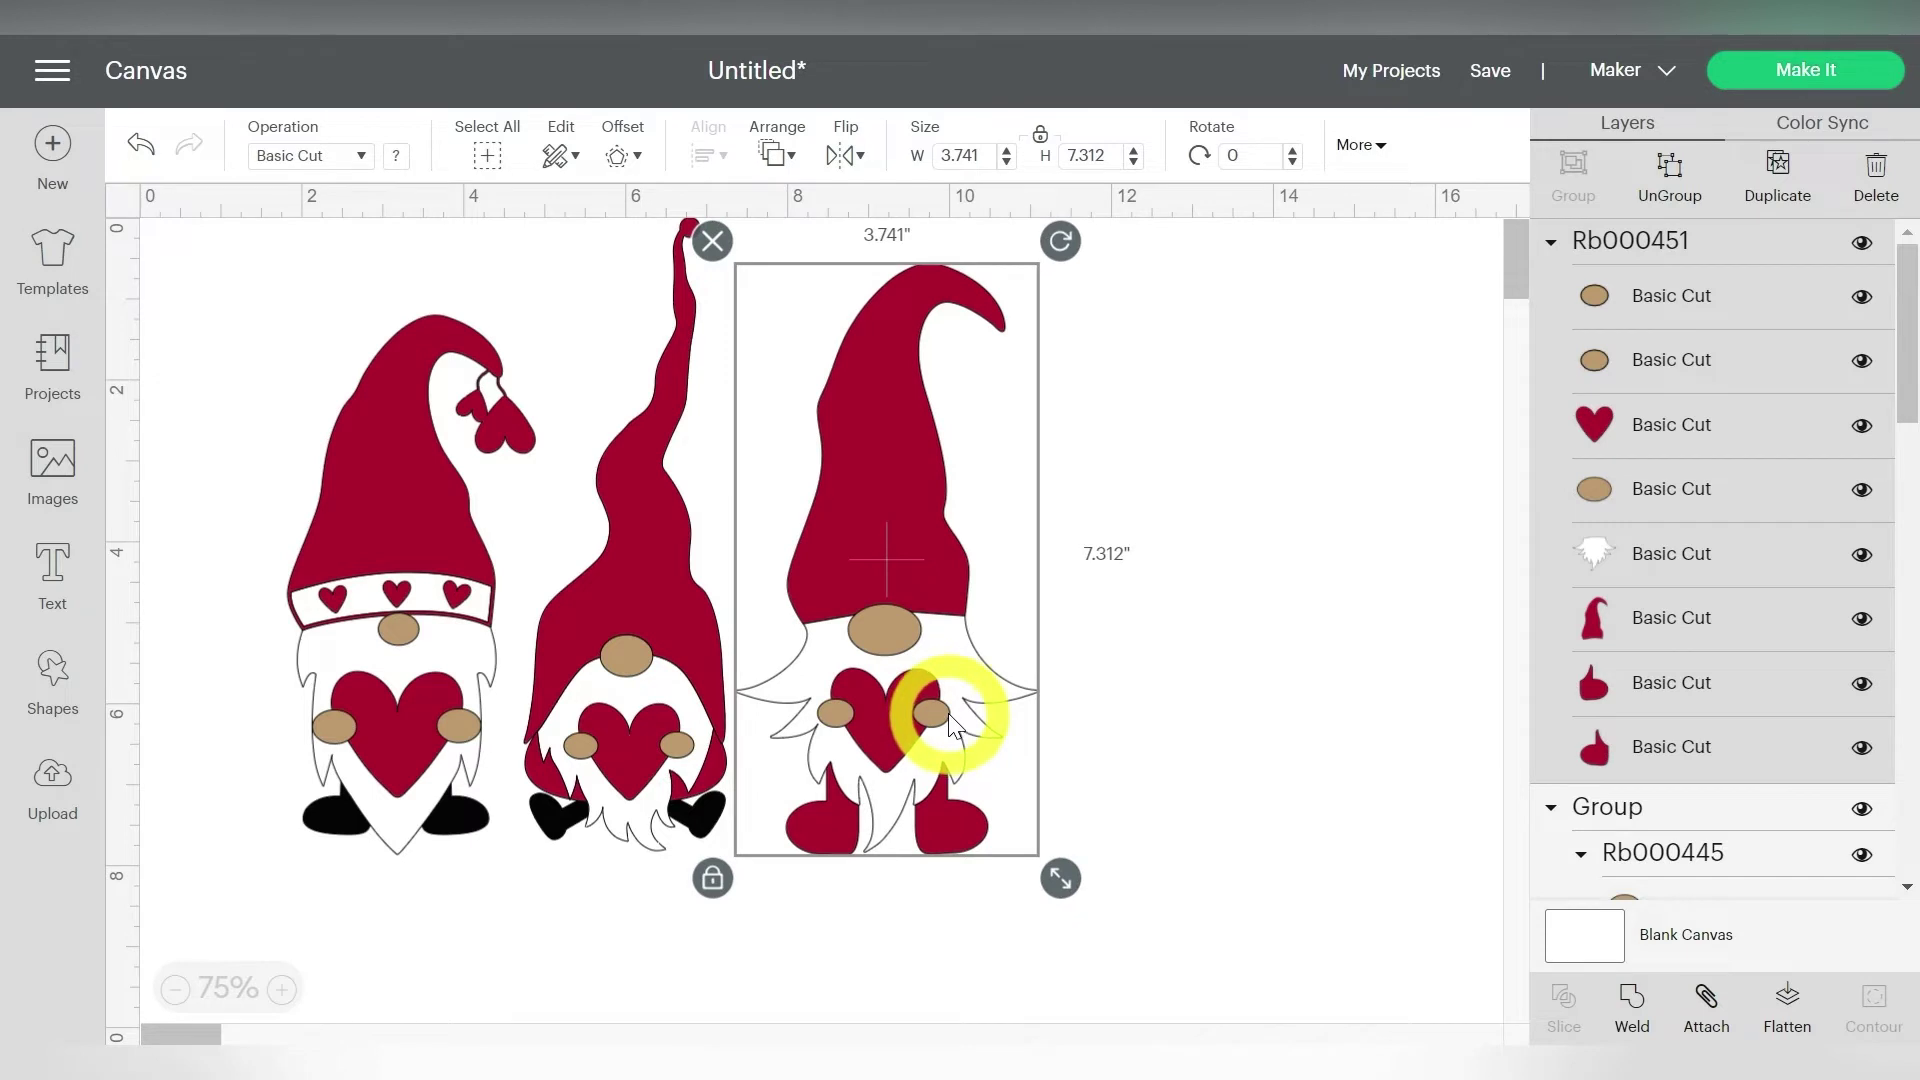
Step: Shrink the right gnome to about 3.52 inches wide, realign its feet with the middle gnome, and ungroup it
left_click_drag(1062, 882, 1041, 851)
left_click_drag(918, 561, 915, 577)
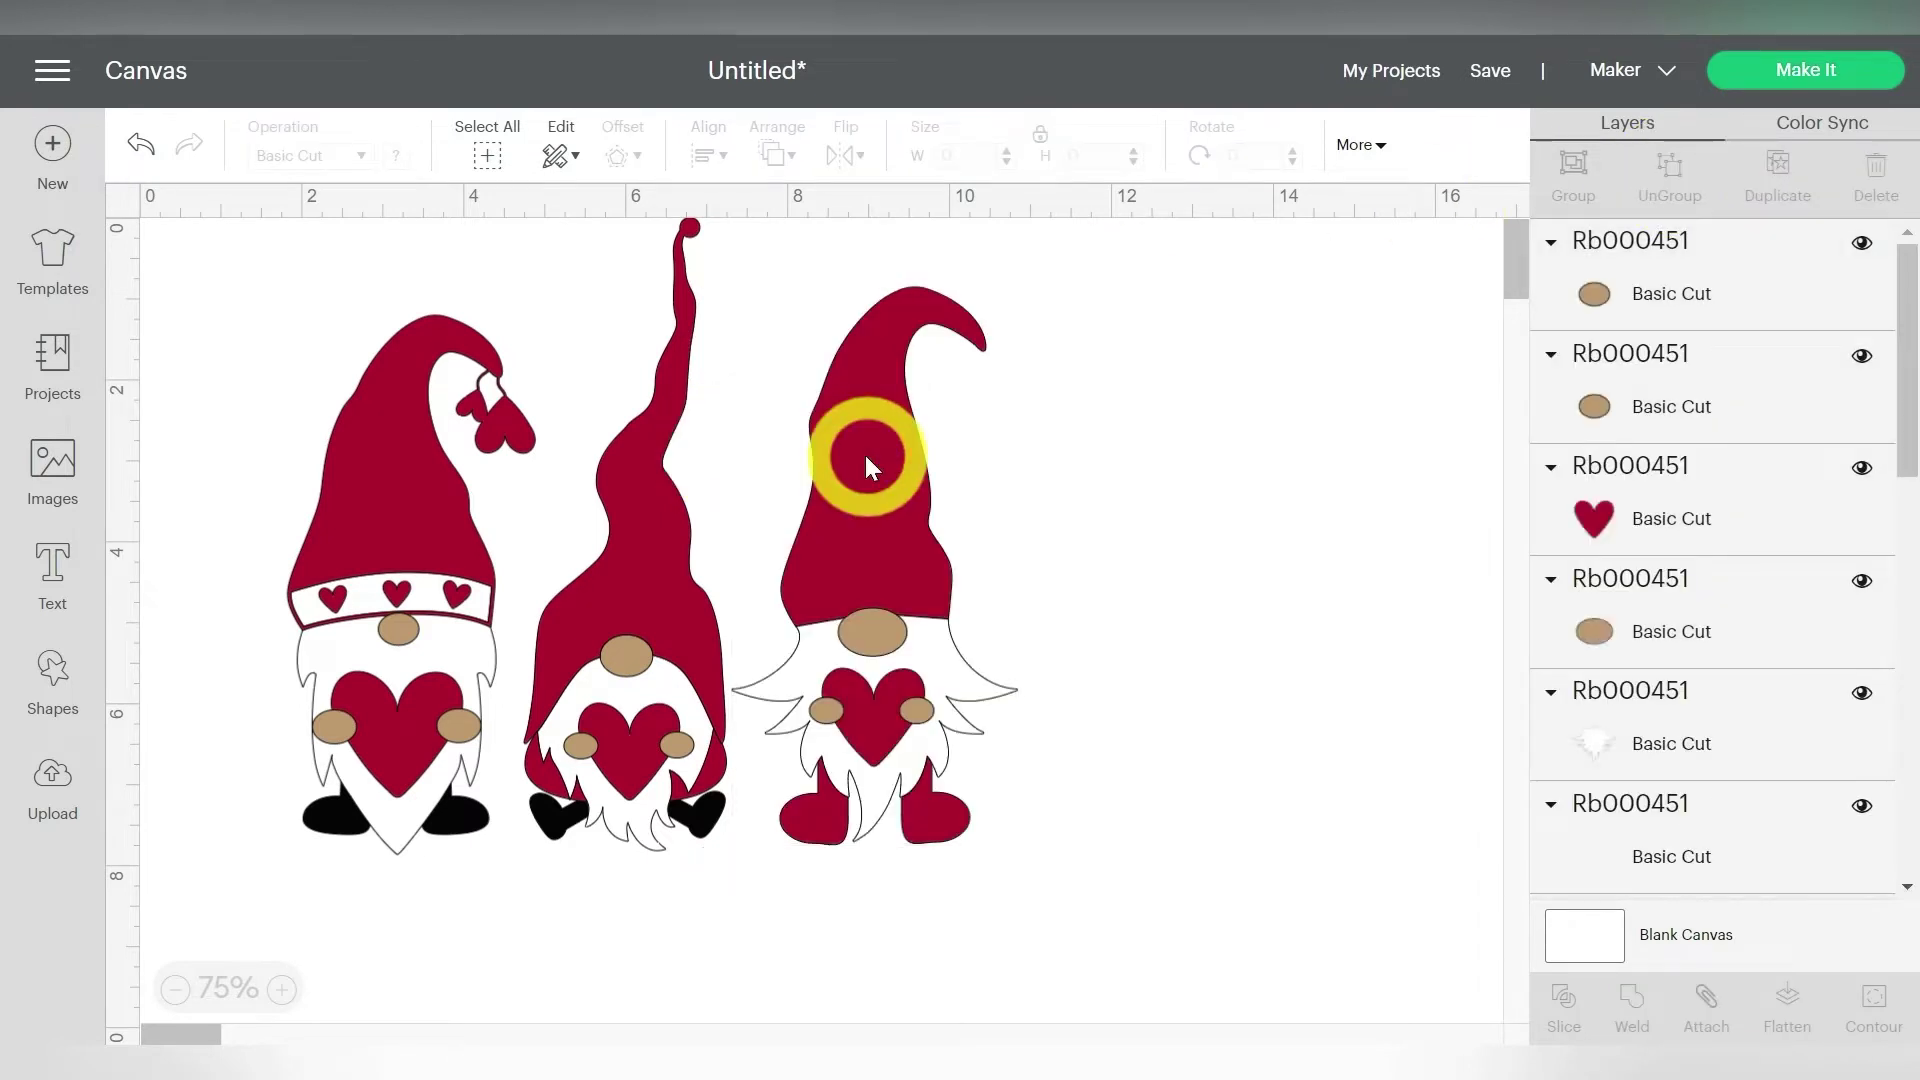
left_click(866, 454)
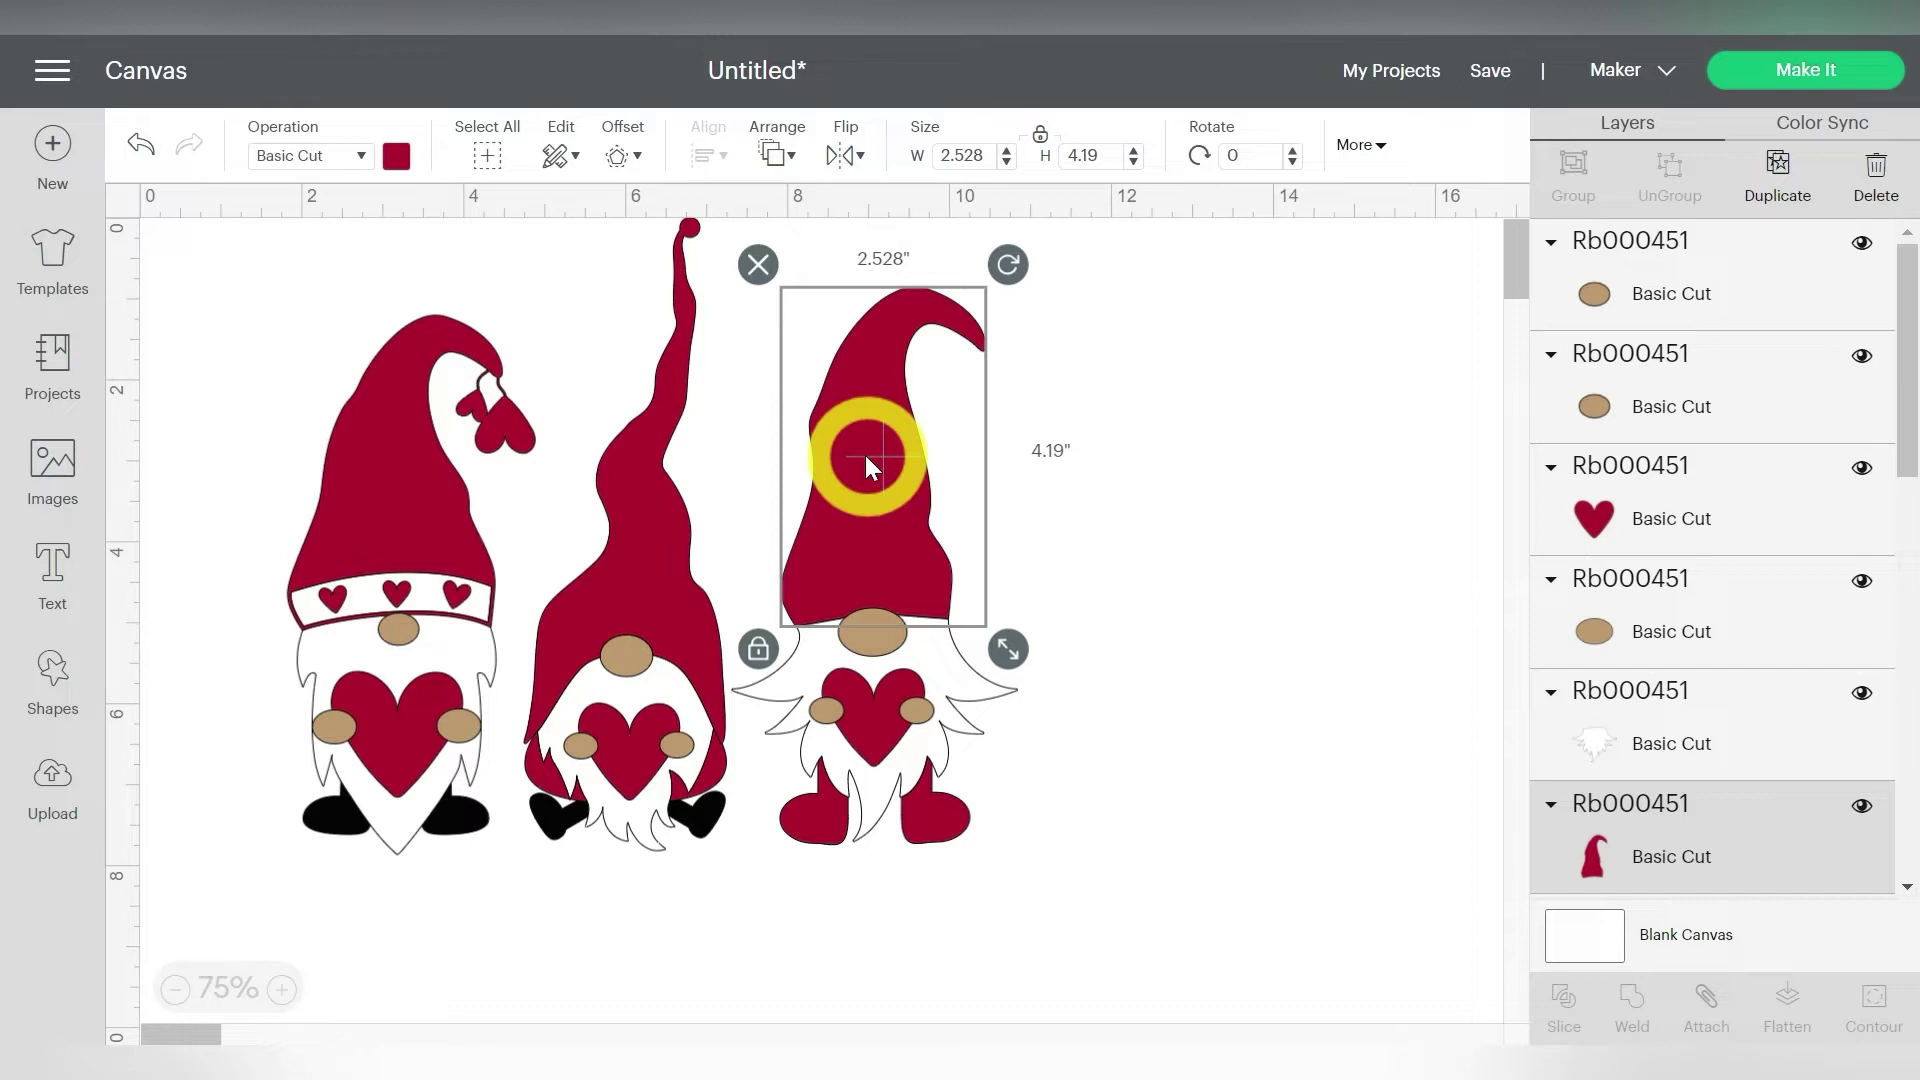
Step: Preview the cut mats to examine how the gnome pieces are spread out by colour
left_click(1825, 69)
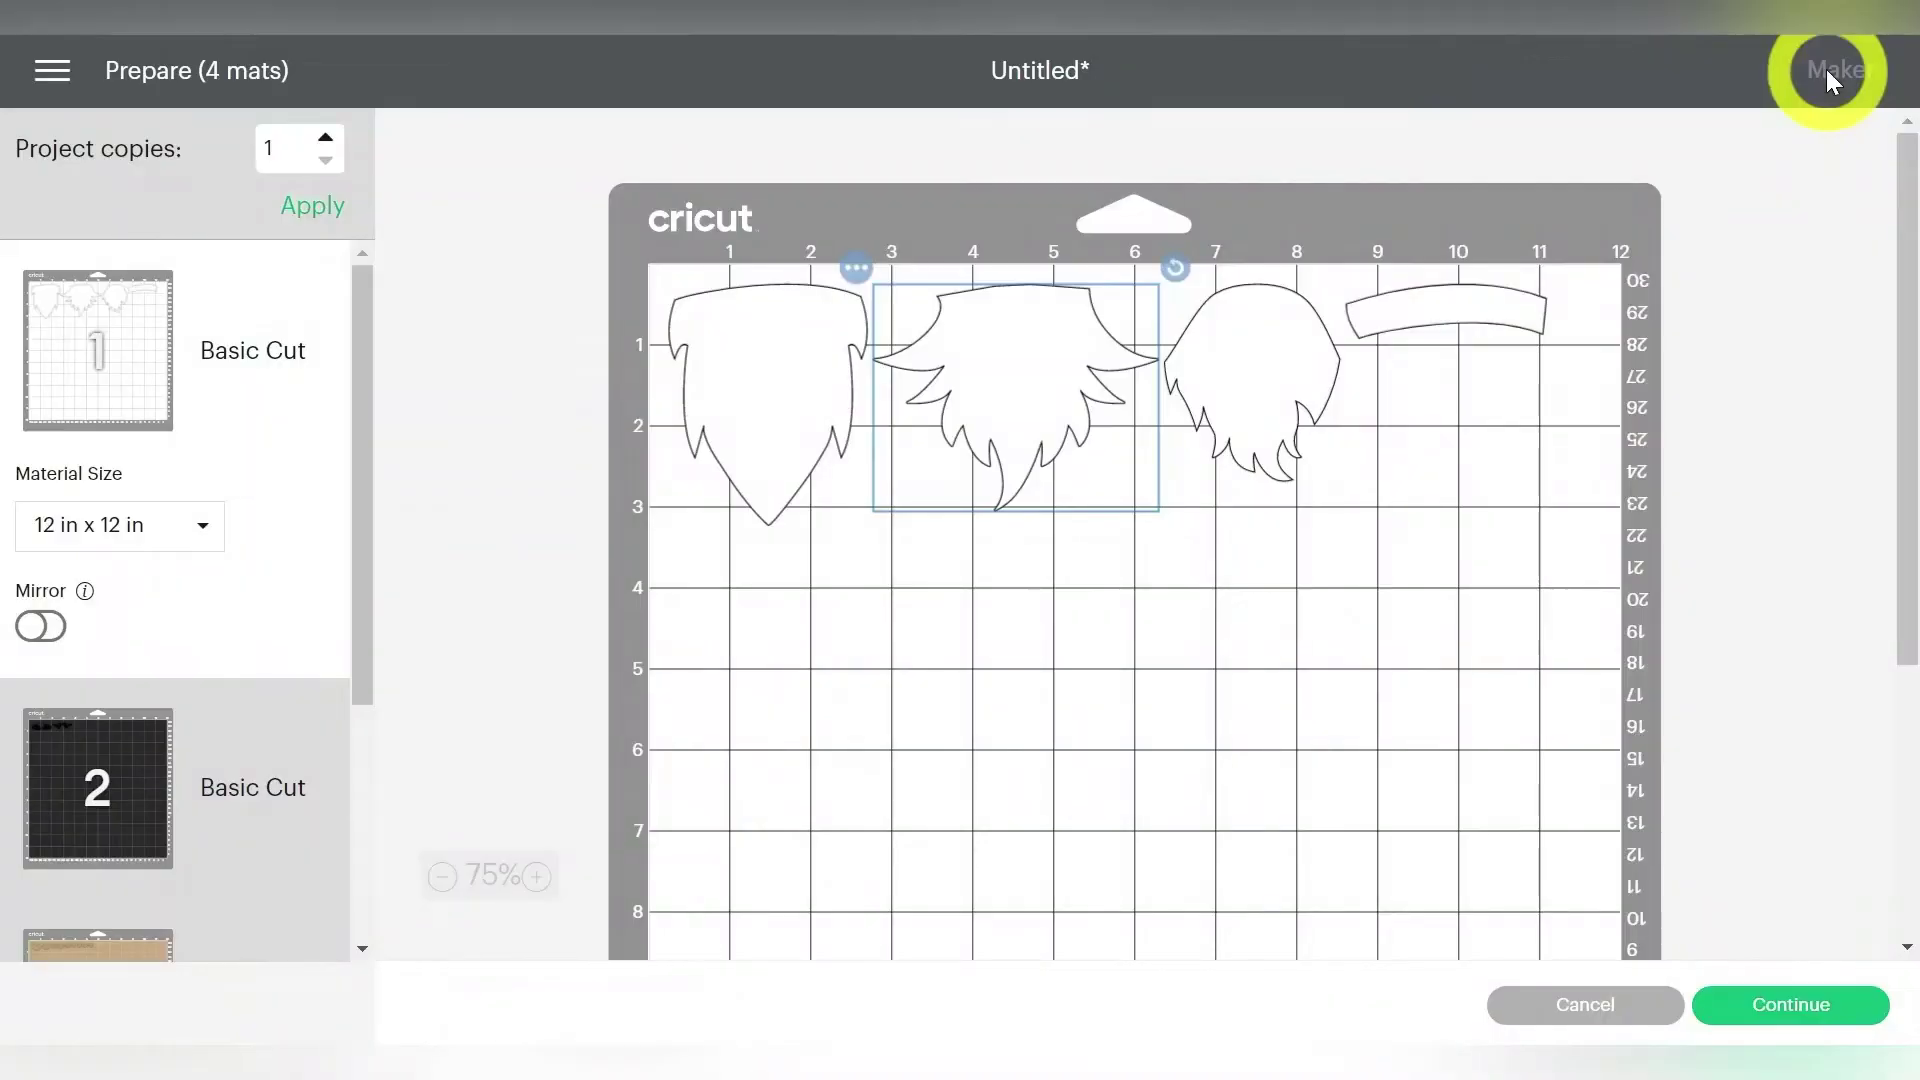
scroll(144, 704, "down", 4)
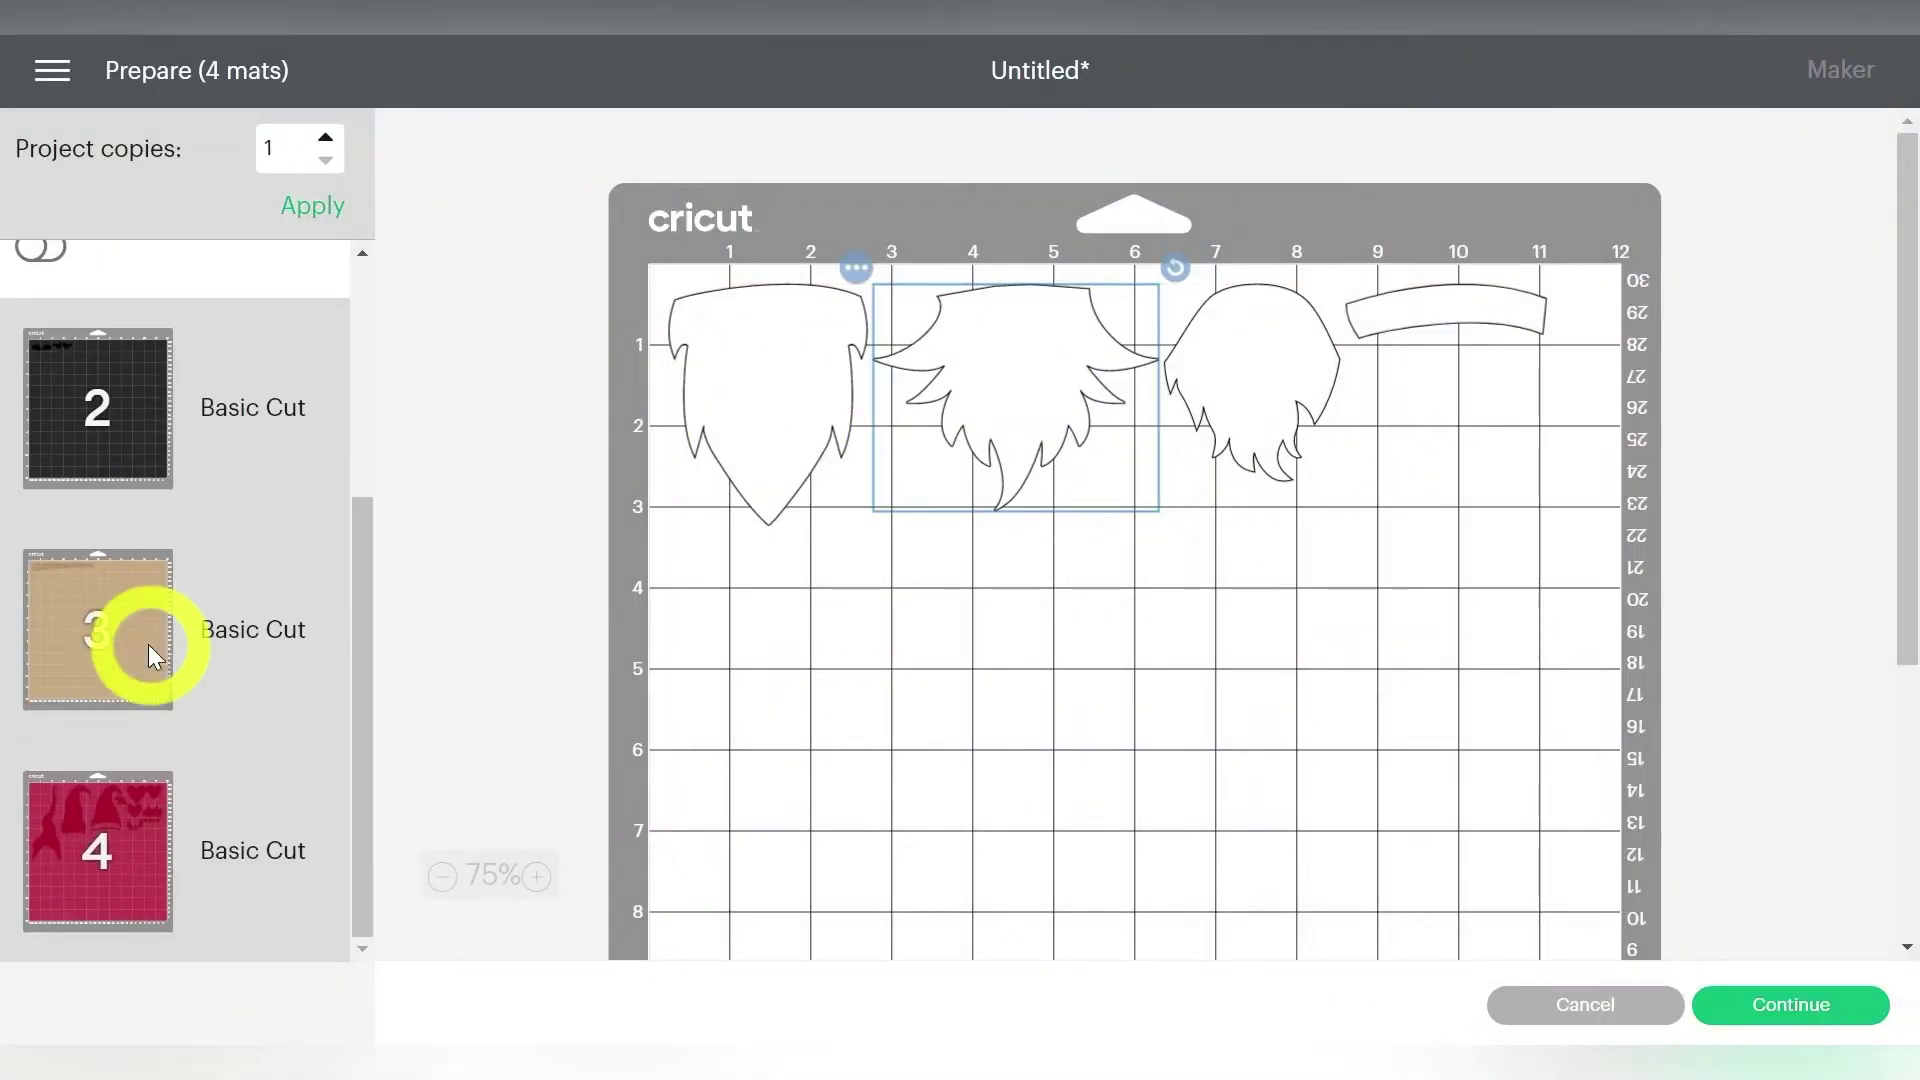
left_click(132, 811)
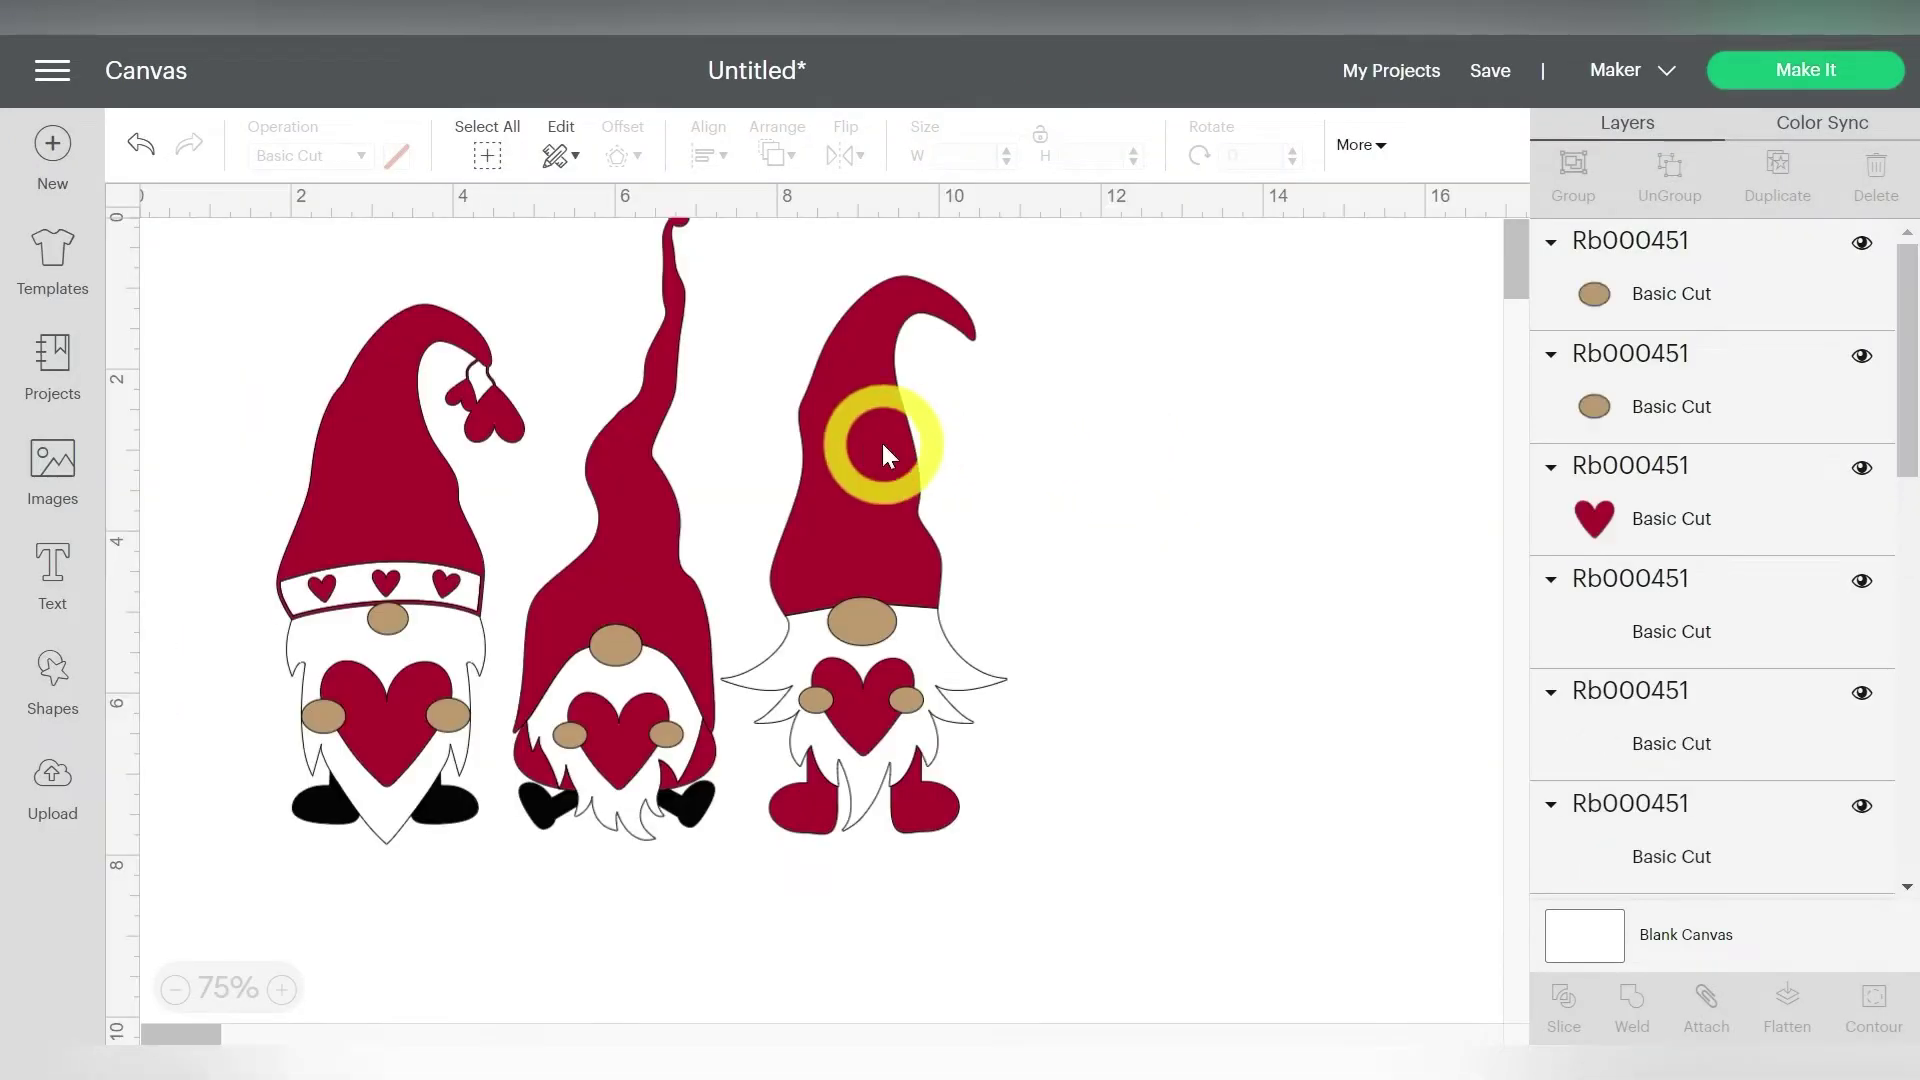
Step: Try to attach the right gnome's hat, heart and white beard together and move the attached piece aside
left_click(882, 442)
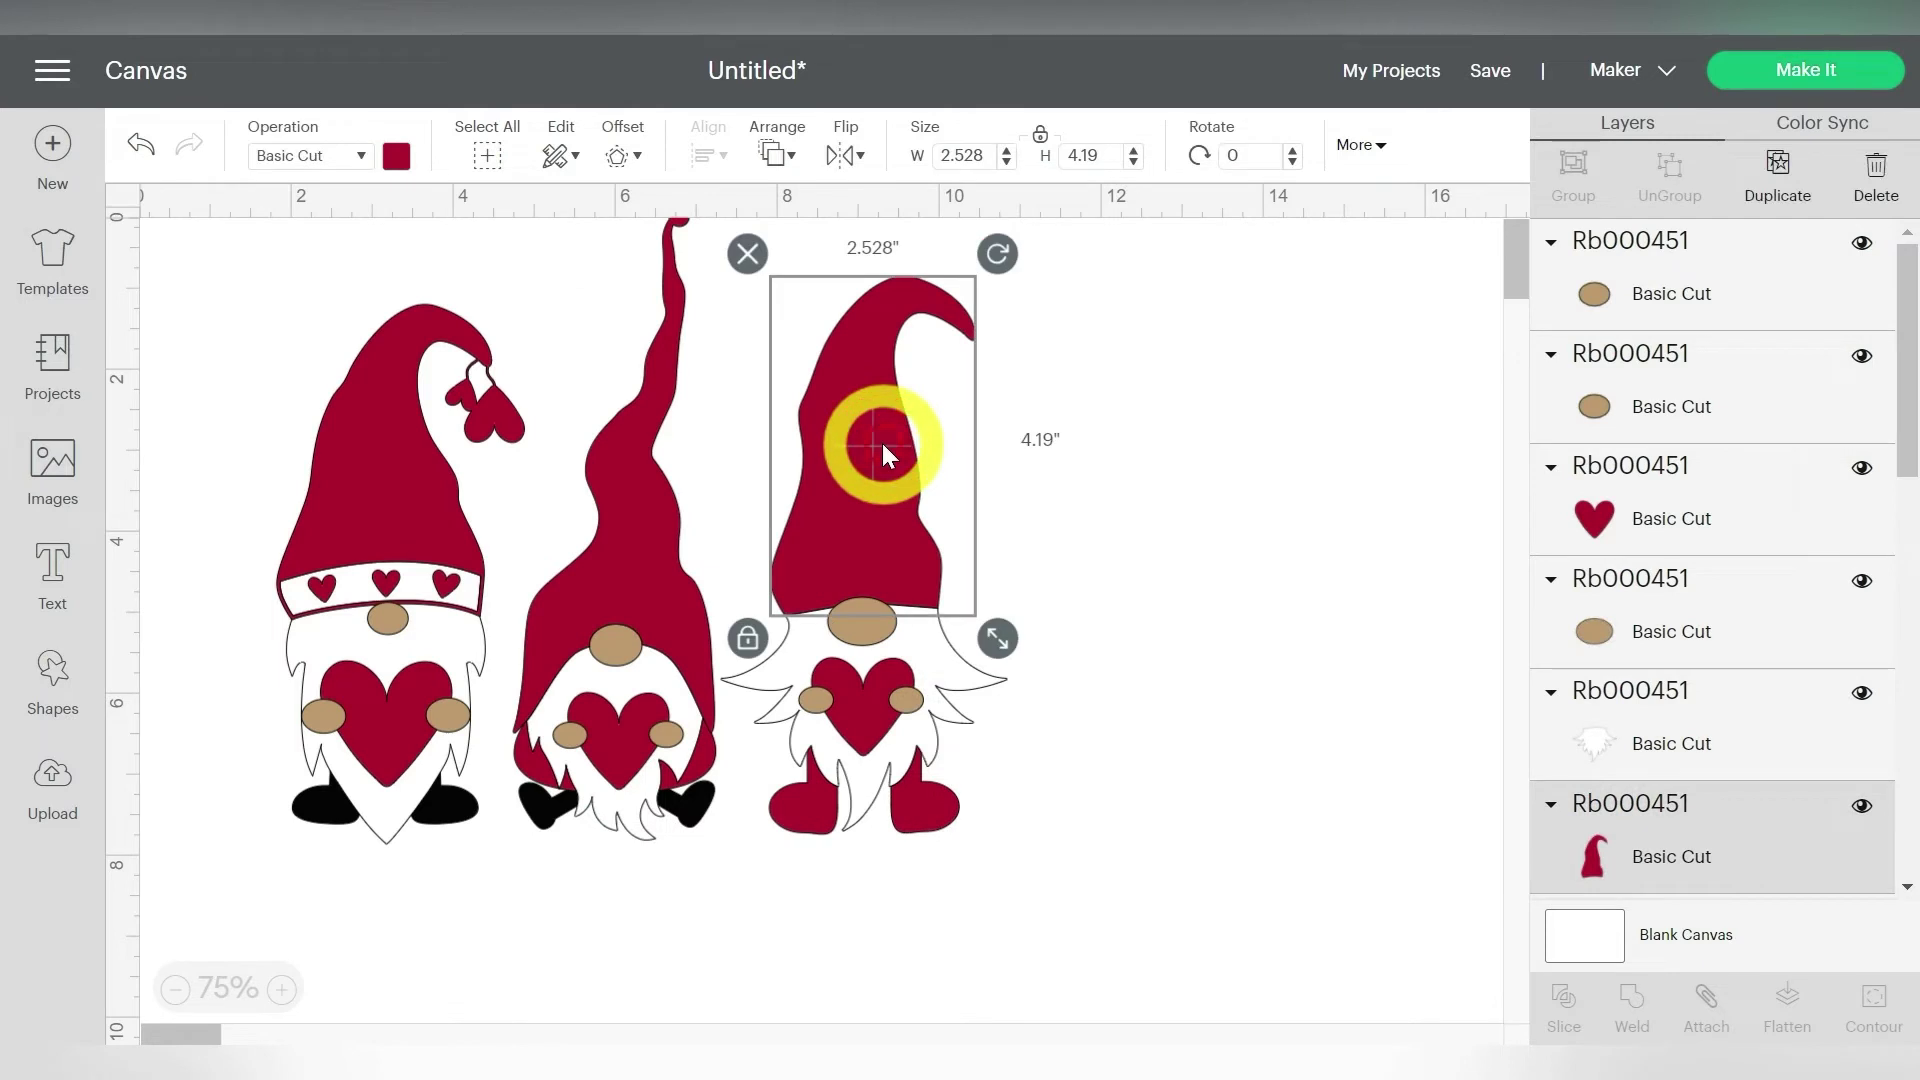
left_click(879, 712, "shift")
left_click(920, 792, "shift")
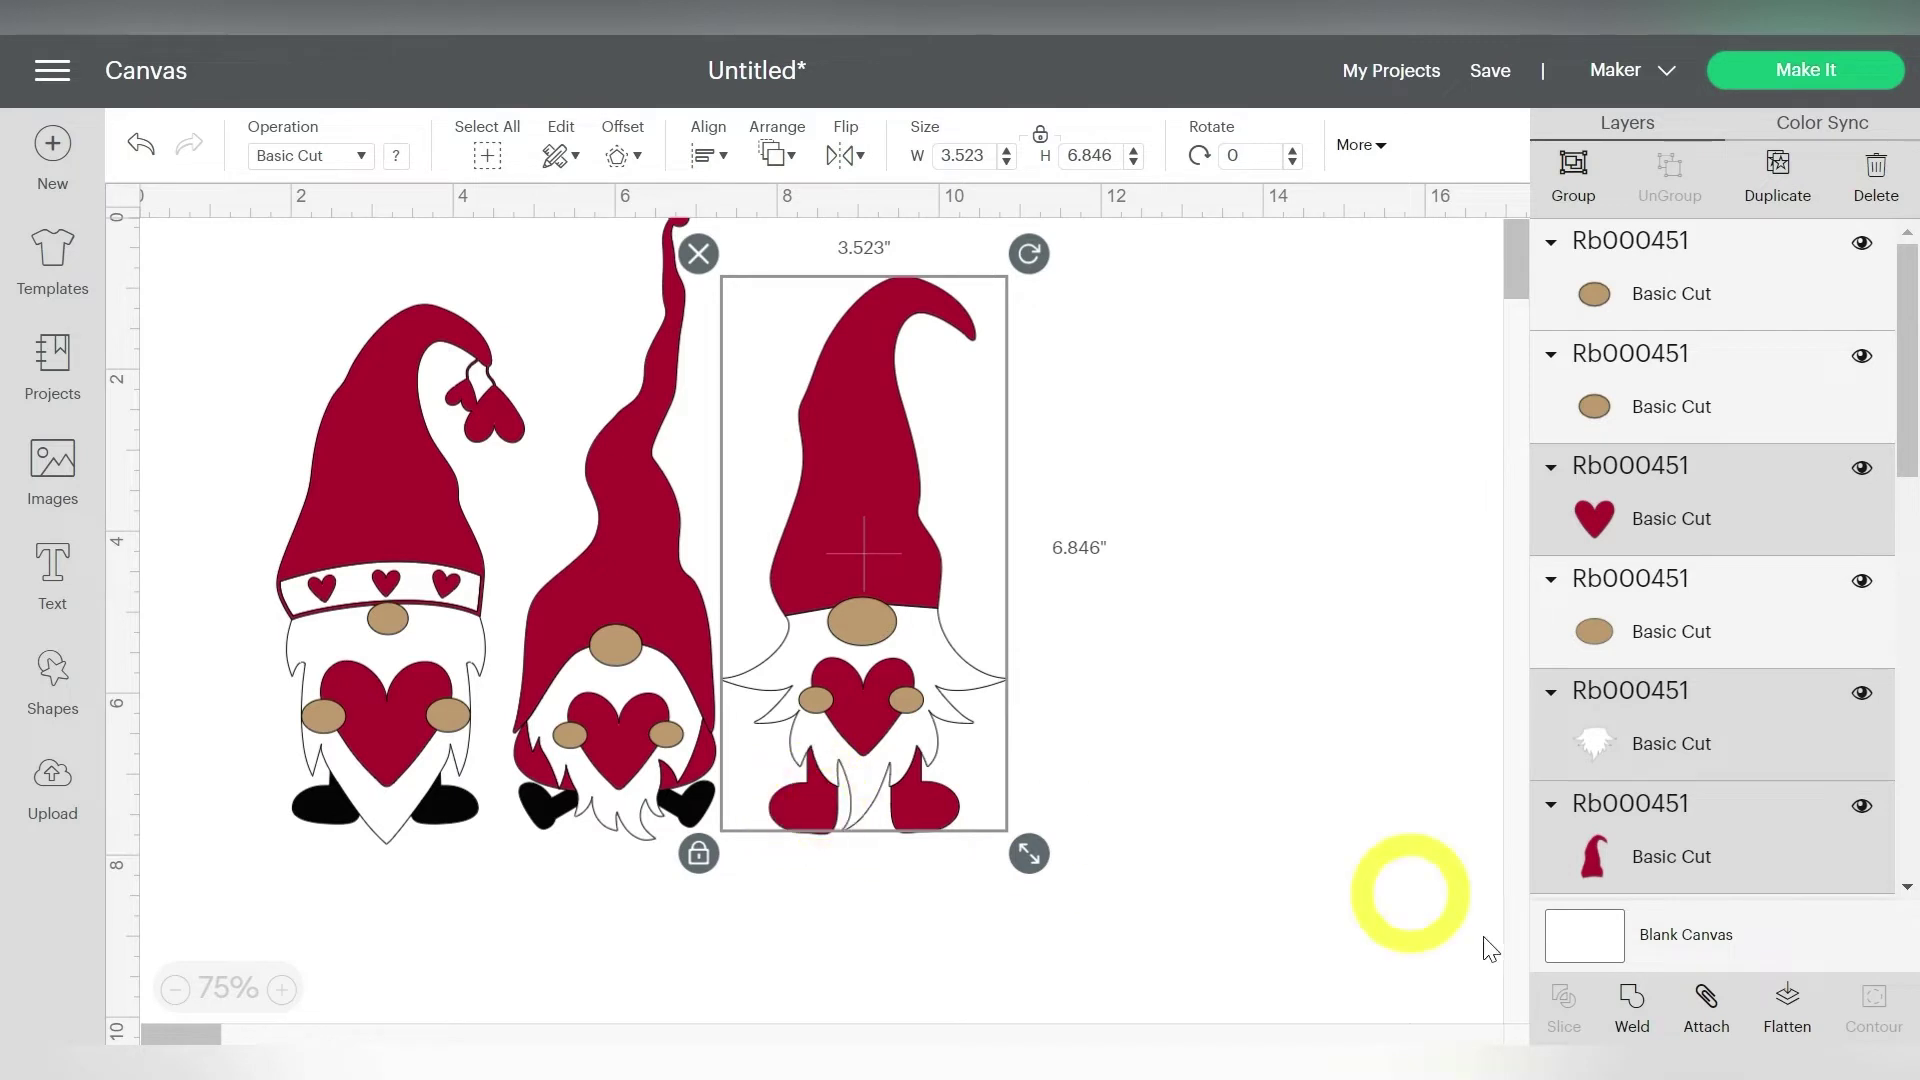
left_click(1705, 995)
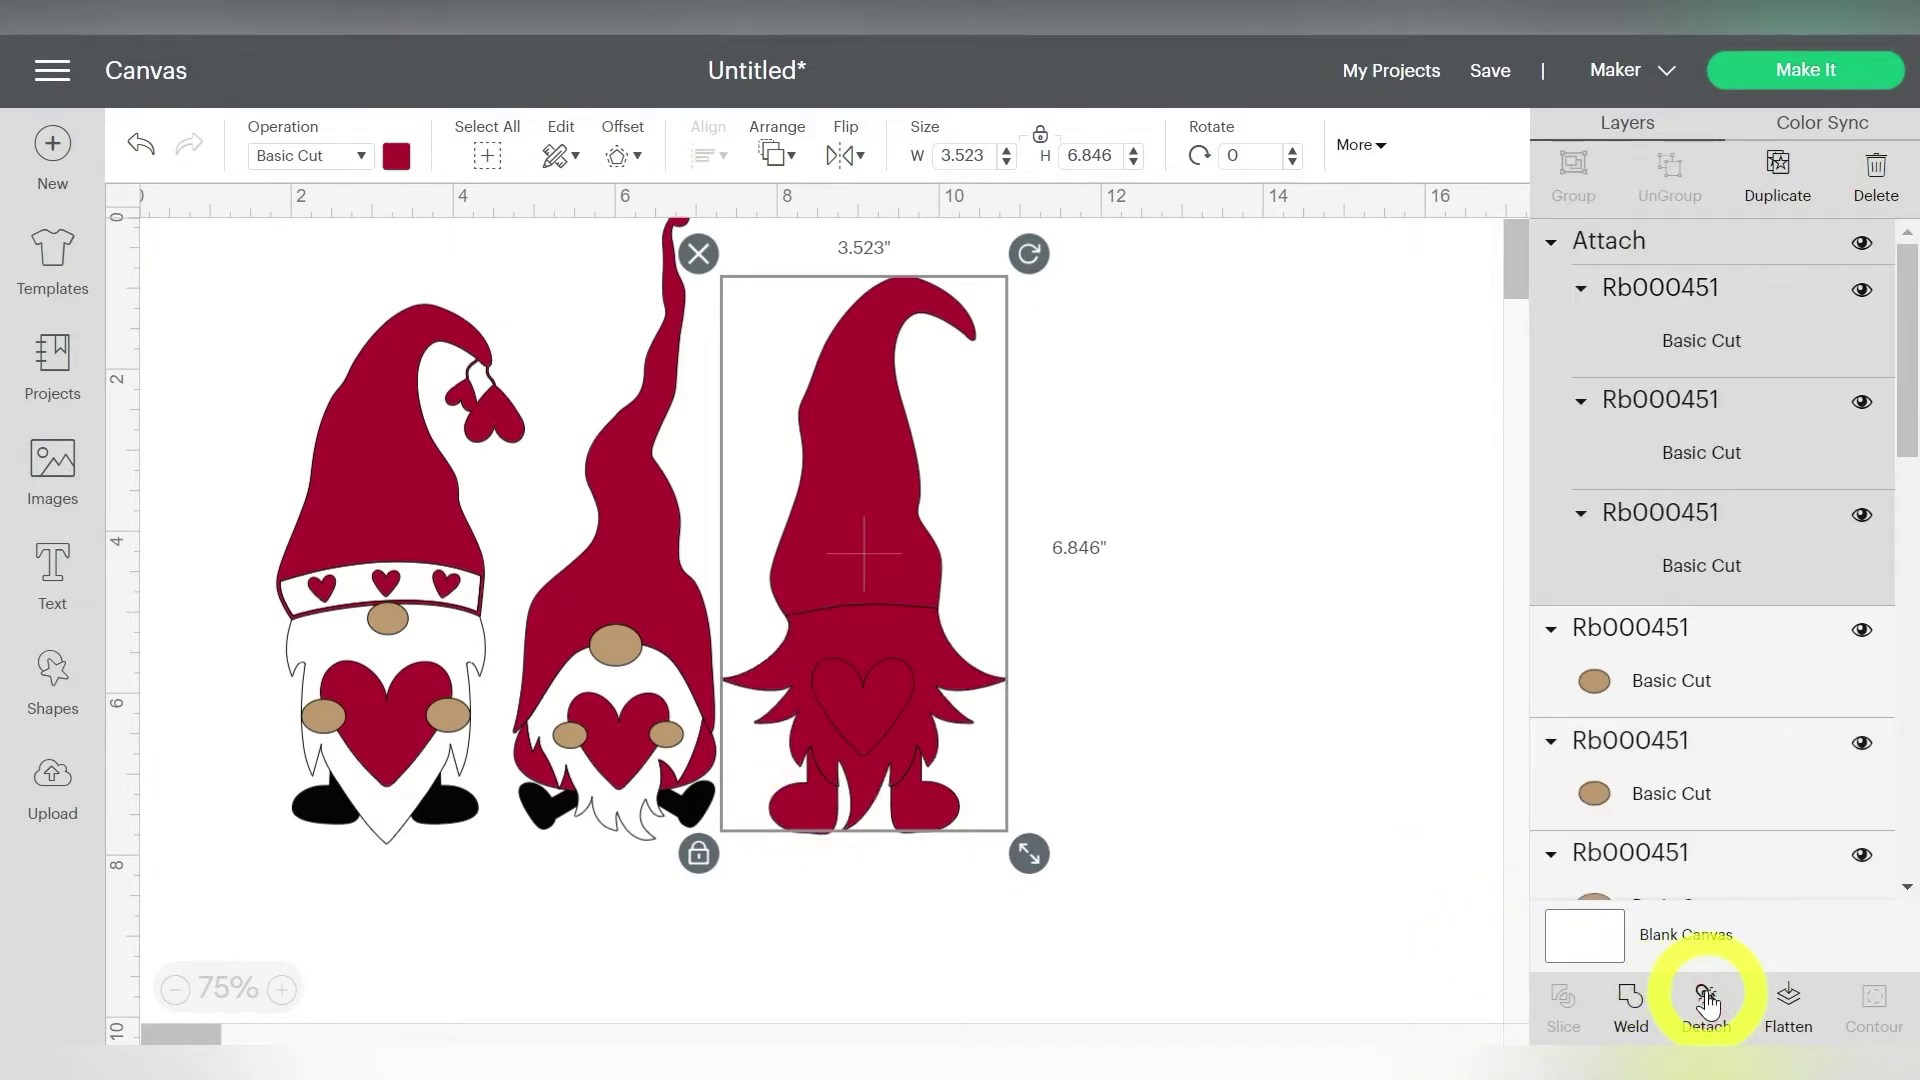
left_click_drag(870, 482, 1194, 476)
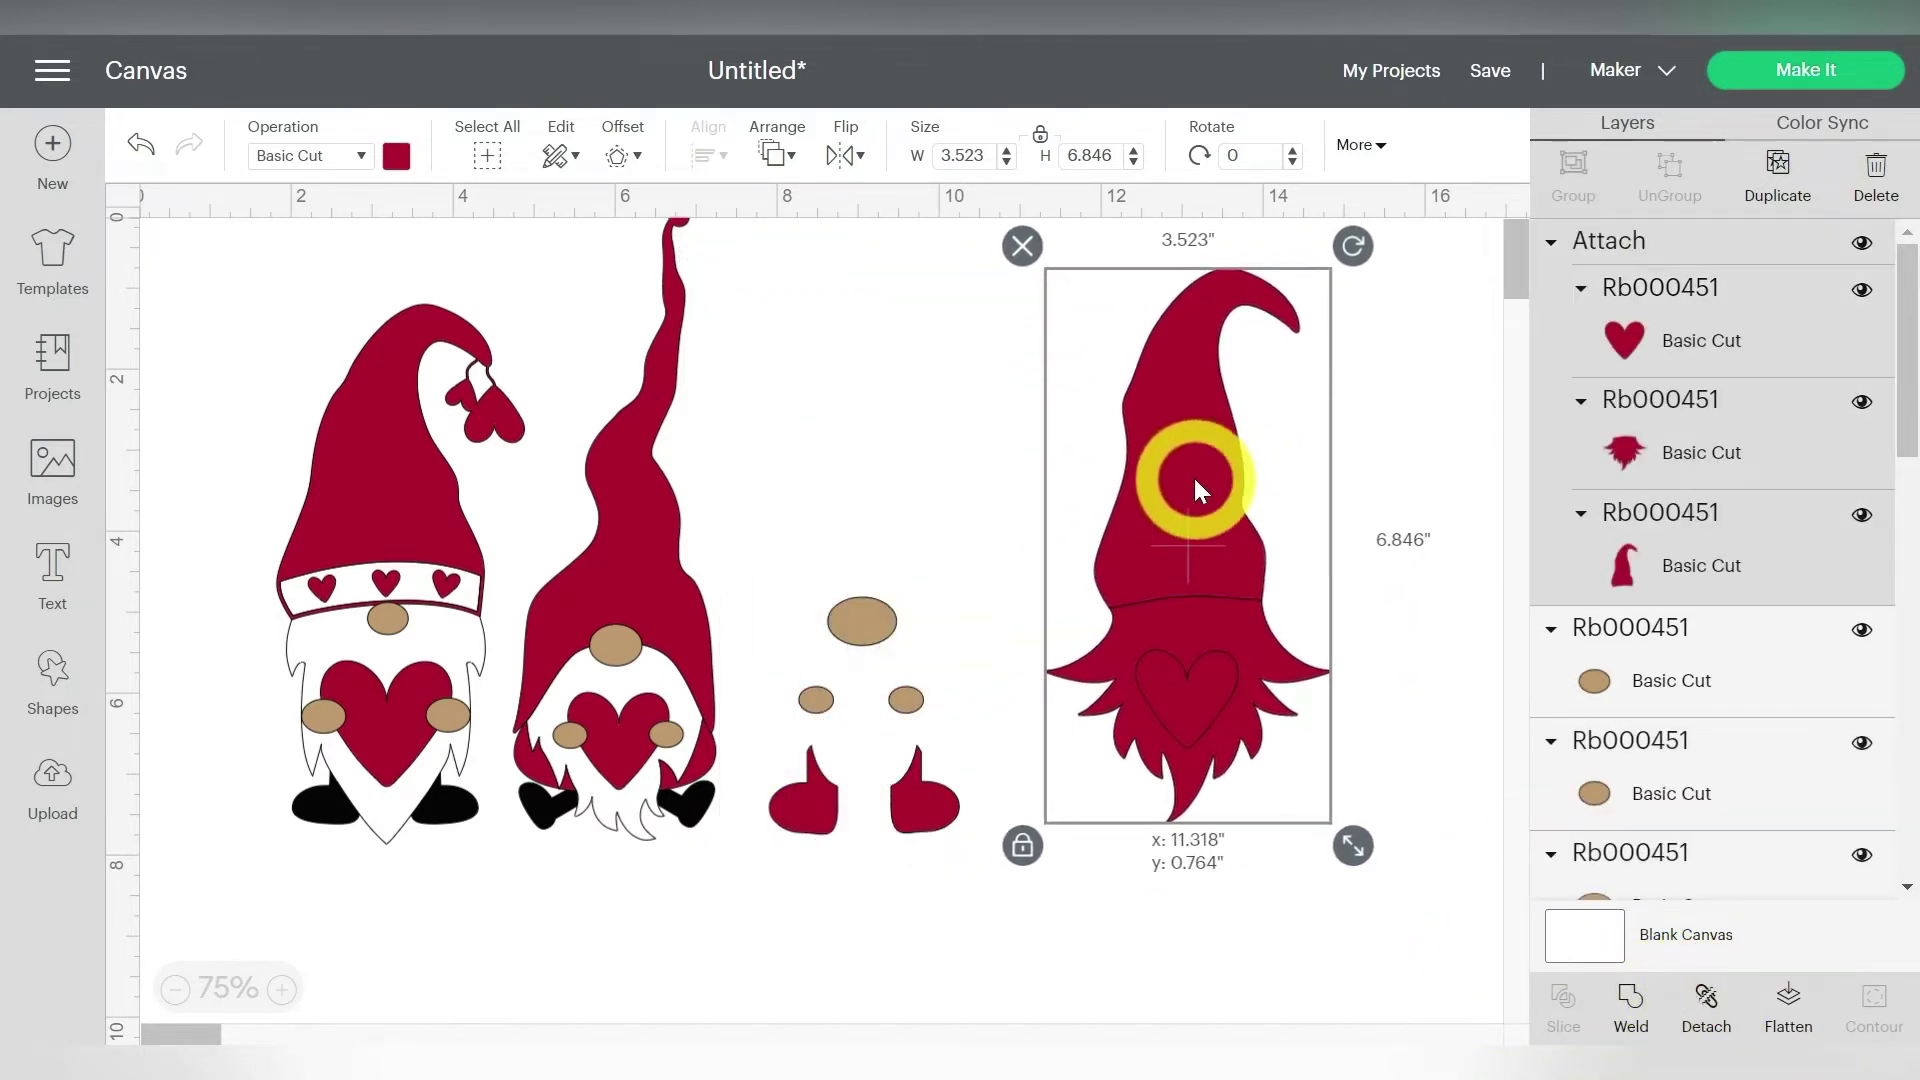
Step: Undo the move and the attachment of the right gnome's hat, heart and beard
left_click(917, 296)
key("ctrl+z")
left_click(866, 448)
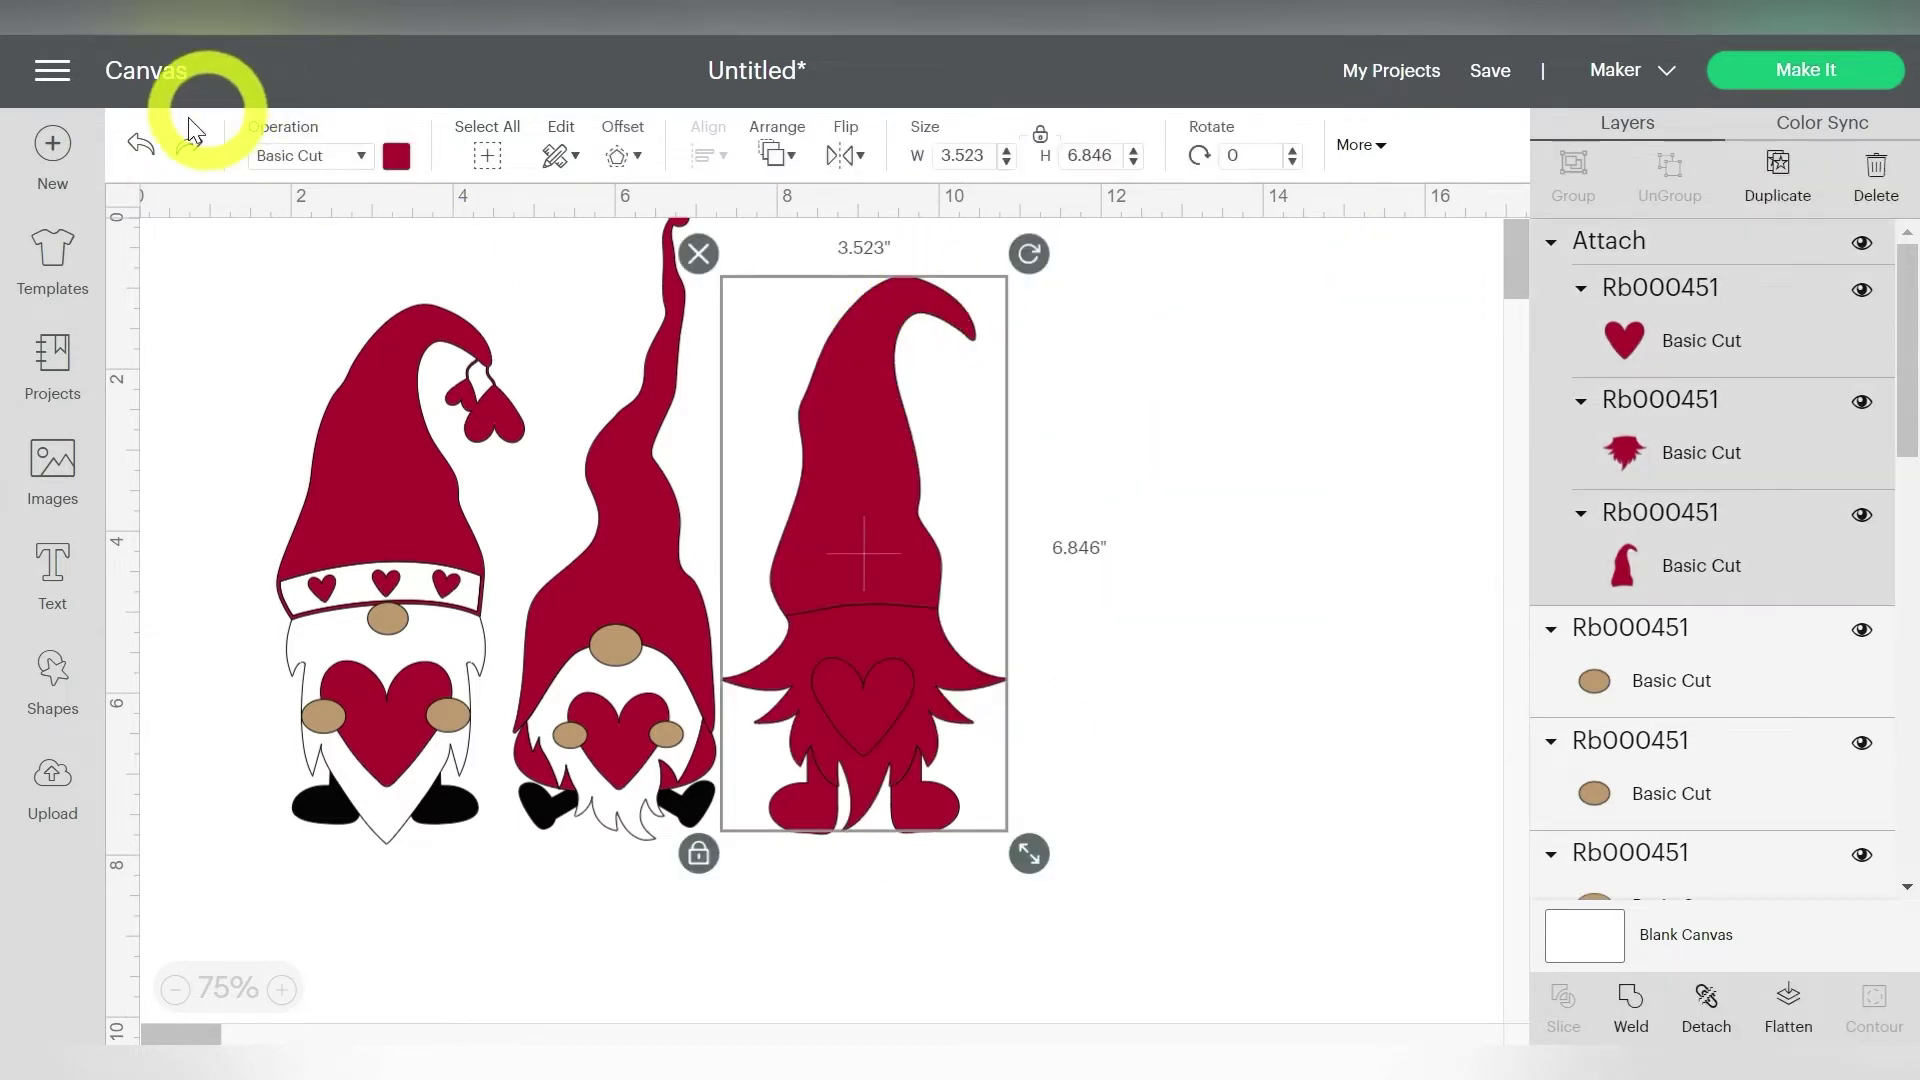
left_click(141, 143)
Step: Attach the right gnome's red heart, hat and both boots, and move them to about x 12.69, y 0.74 inches
left_click_drag(1912, 428, 1915, 530)
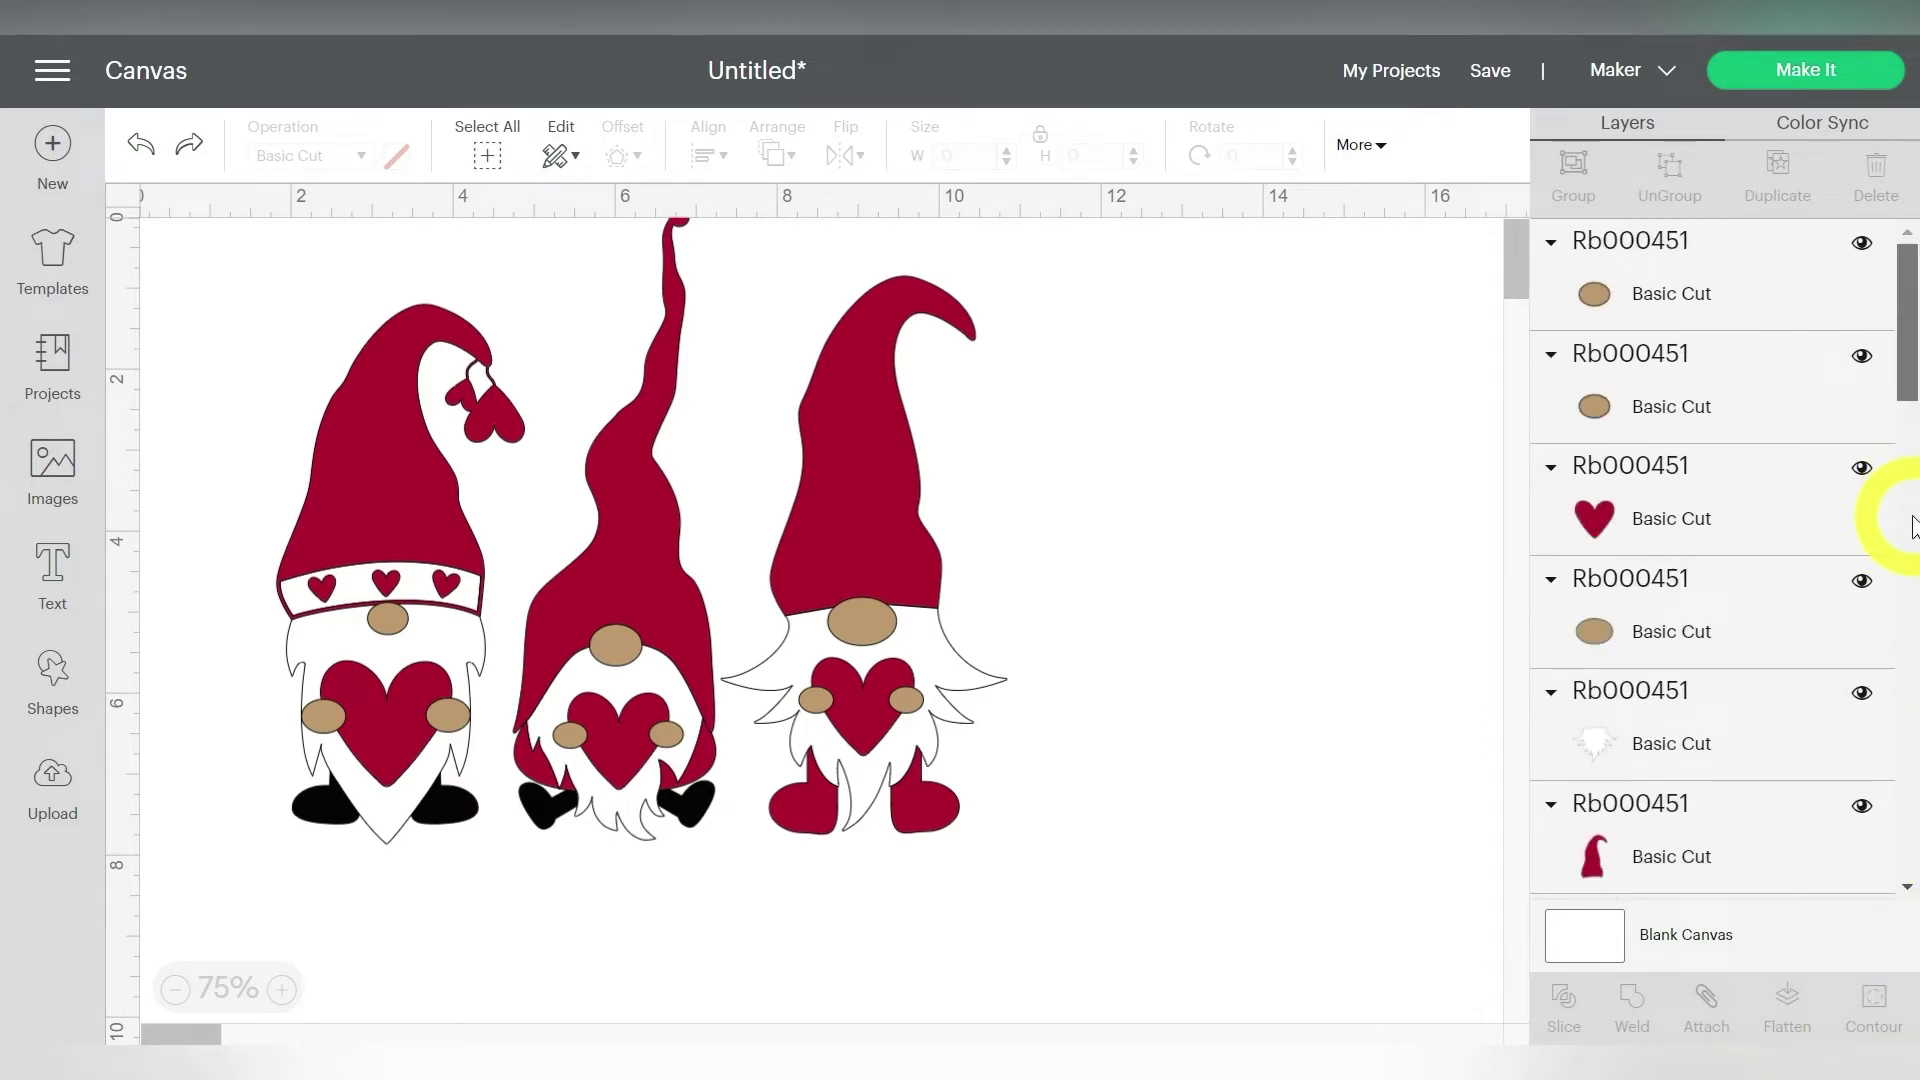
left_click(1640, 511)
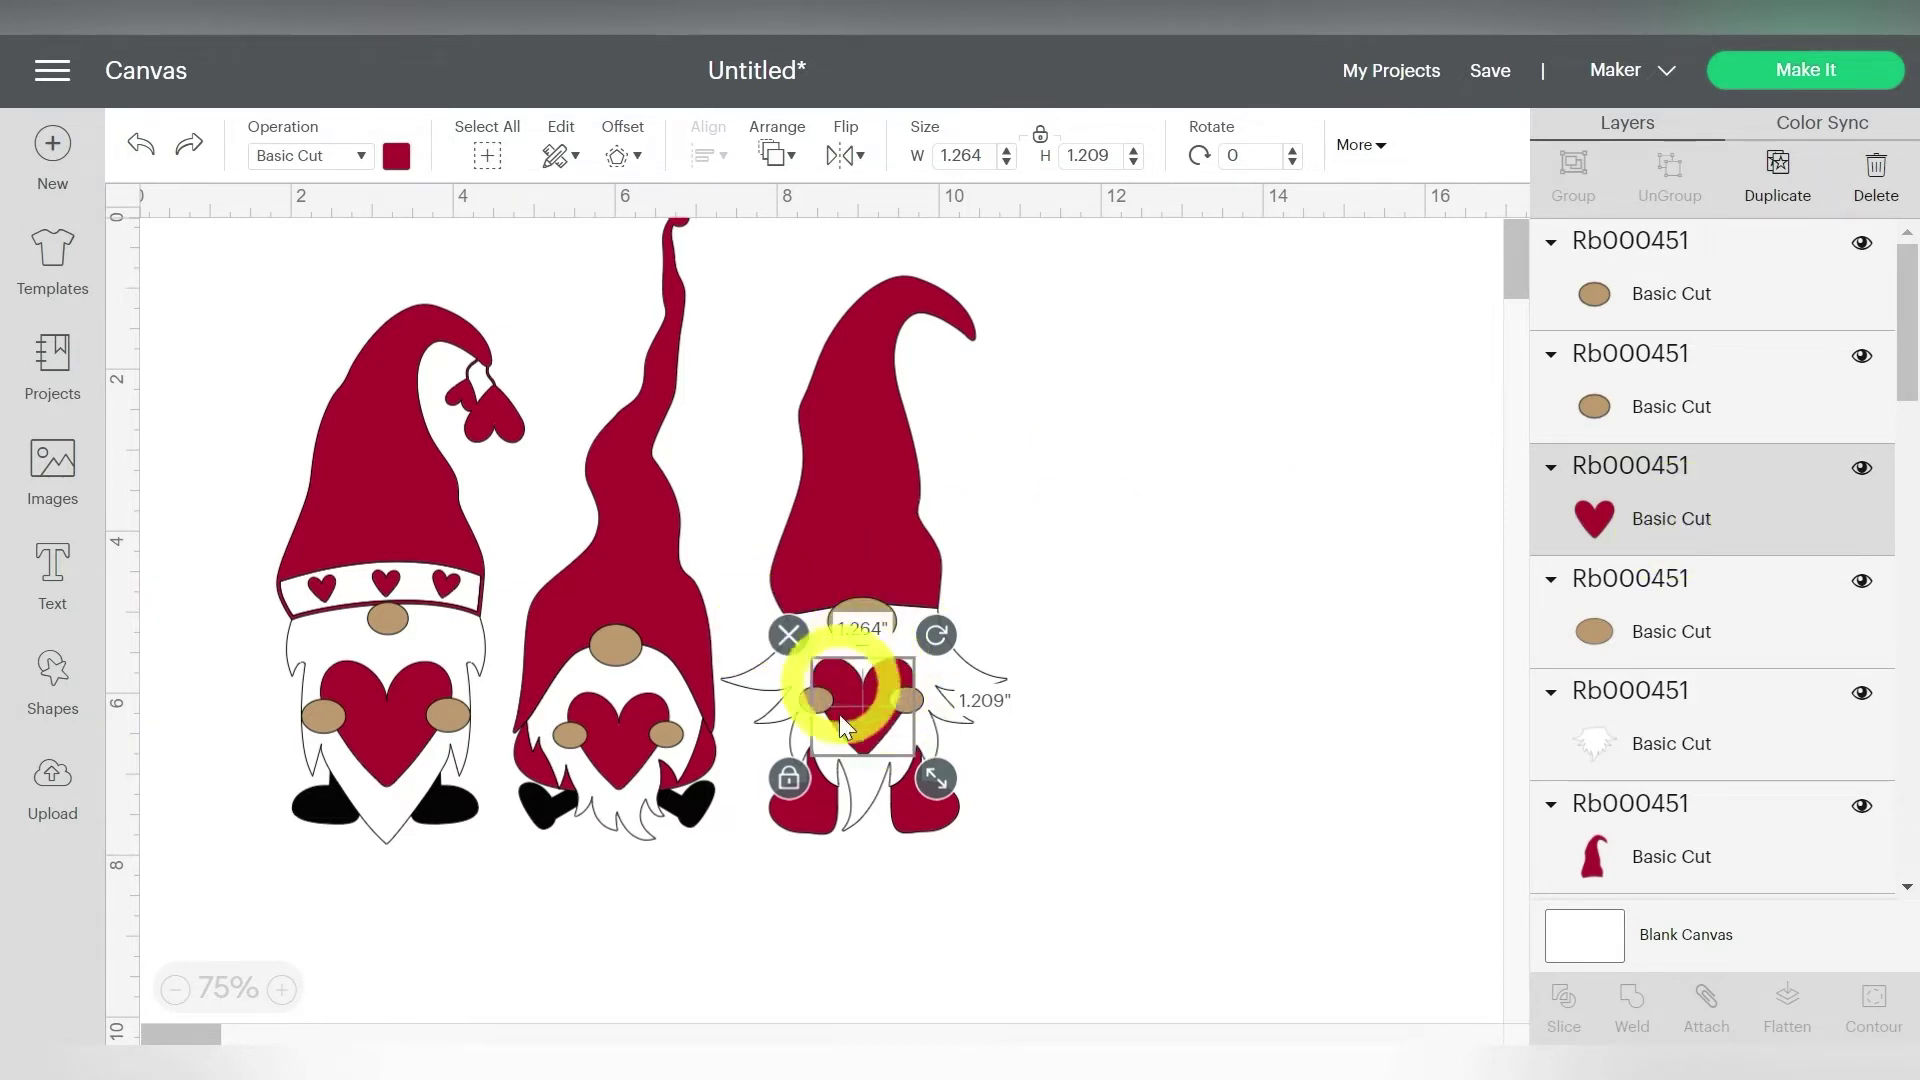
left_click_drag(1907, 309, 1895, 362)
left_click(1622, 598)
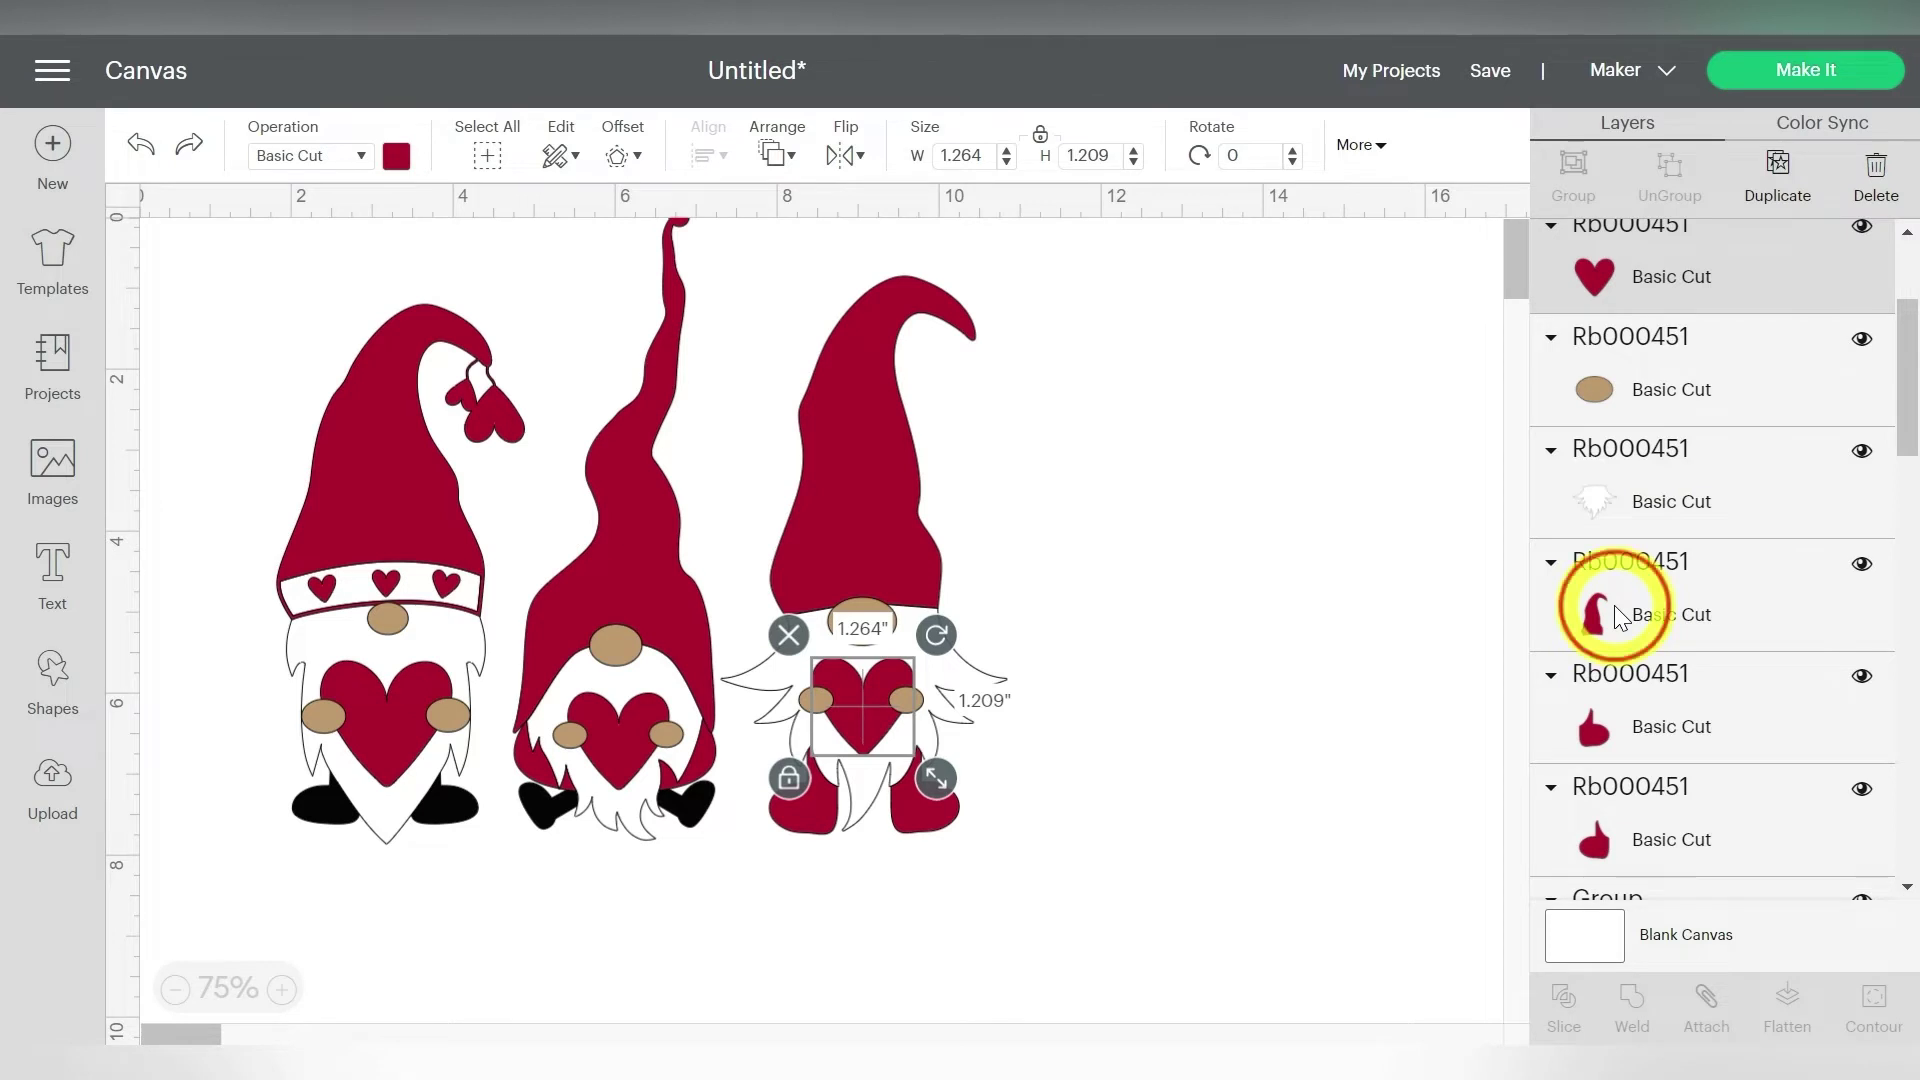
left_click(1619, 745, "shift")
left_click(1599, 857, "shift")
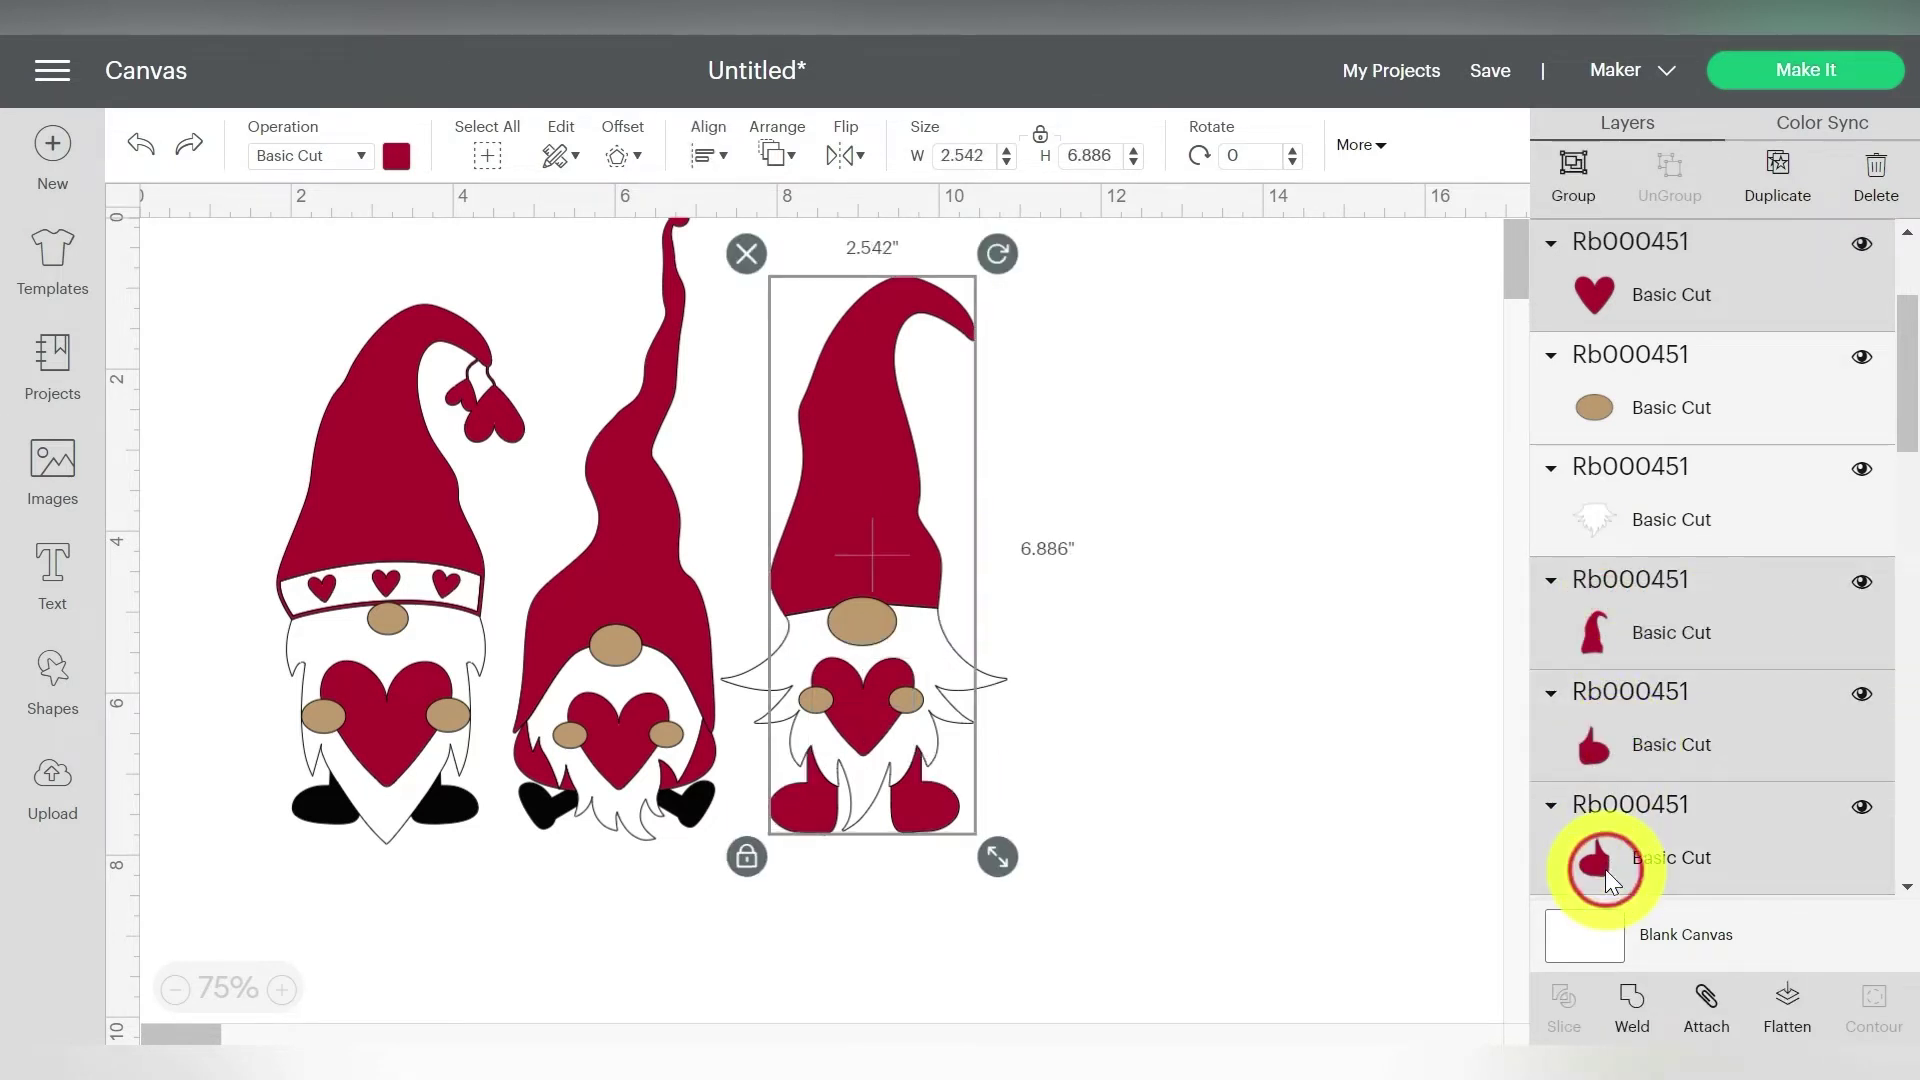
left_click(1708, 1002)
left_click_drag(878, 371, 1264, 367)
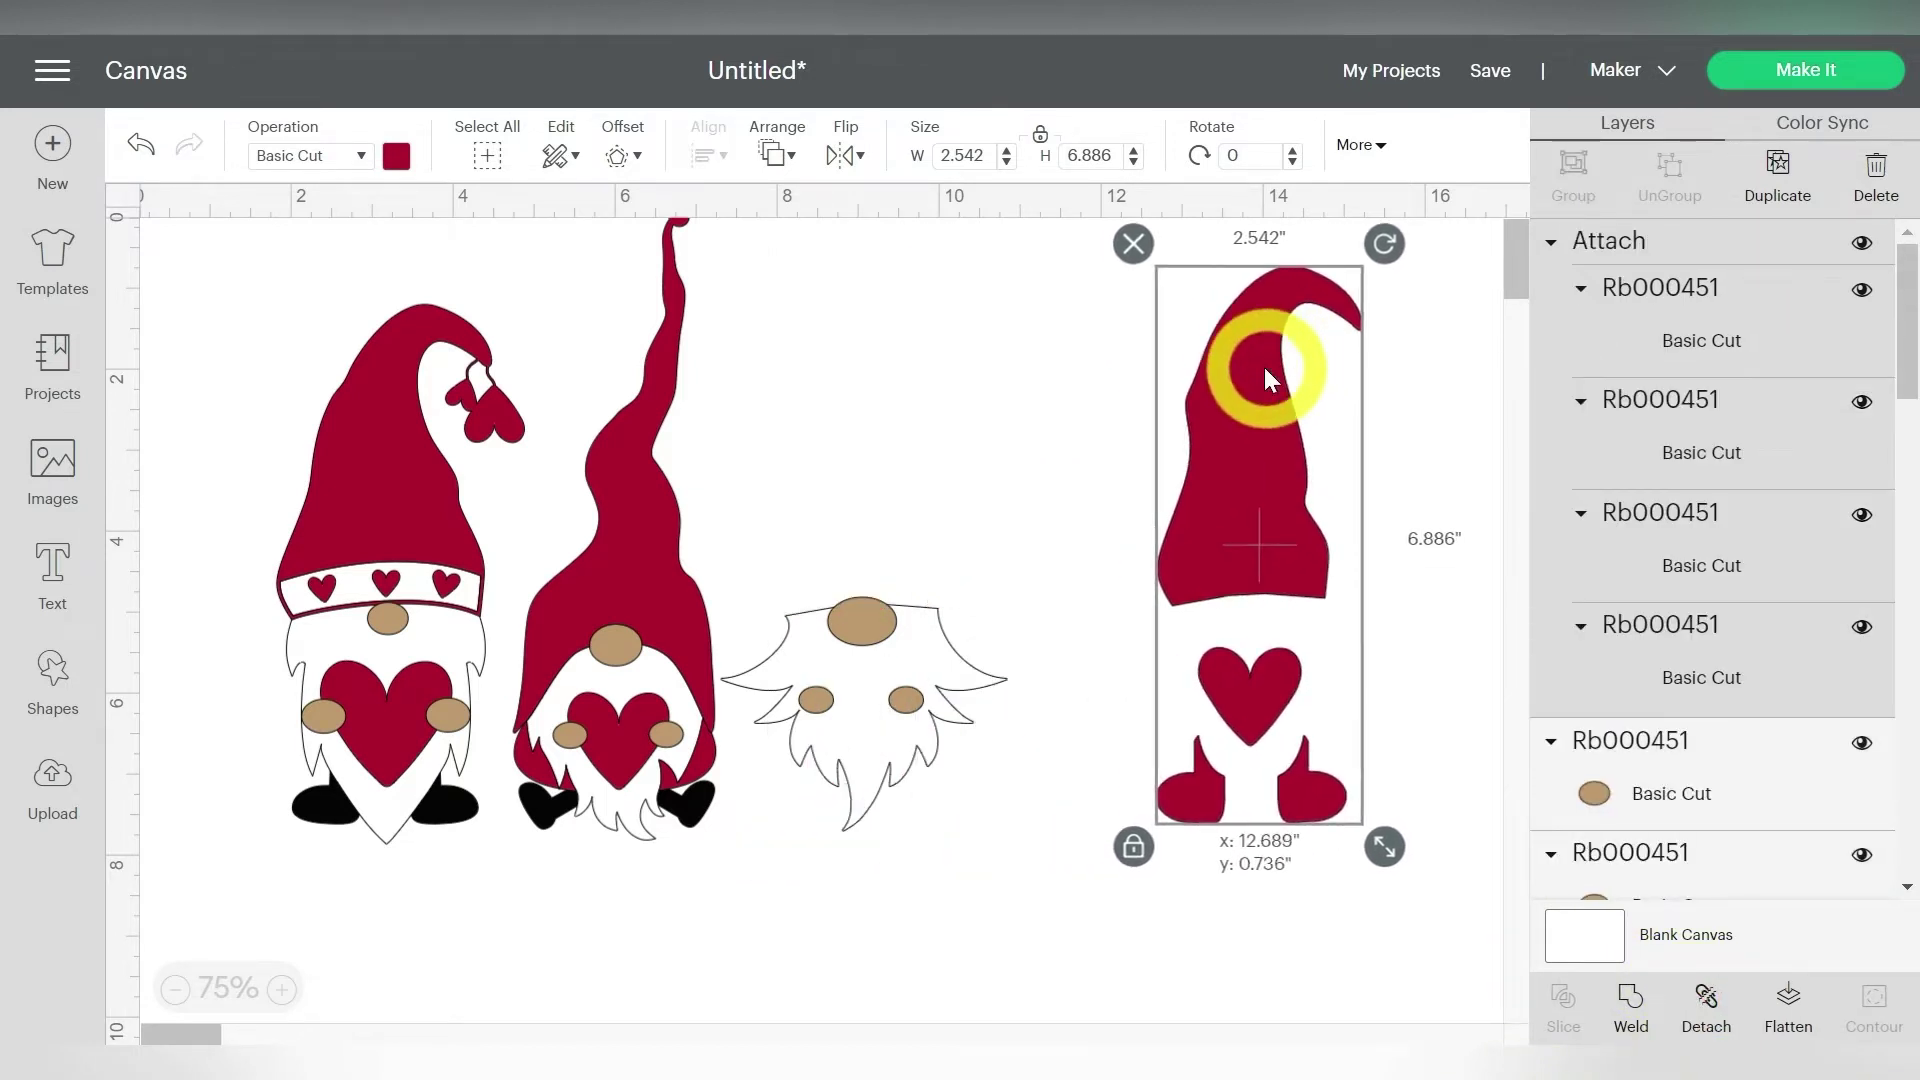
Step: Attach the right gnome's nose and both hands, and move them and the beard over to the attached red pieces
left_click(850, 622)
left_click(815, 697, "shift")
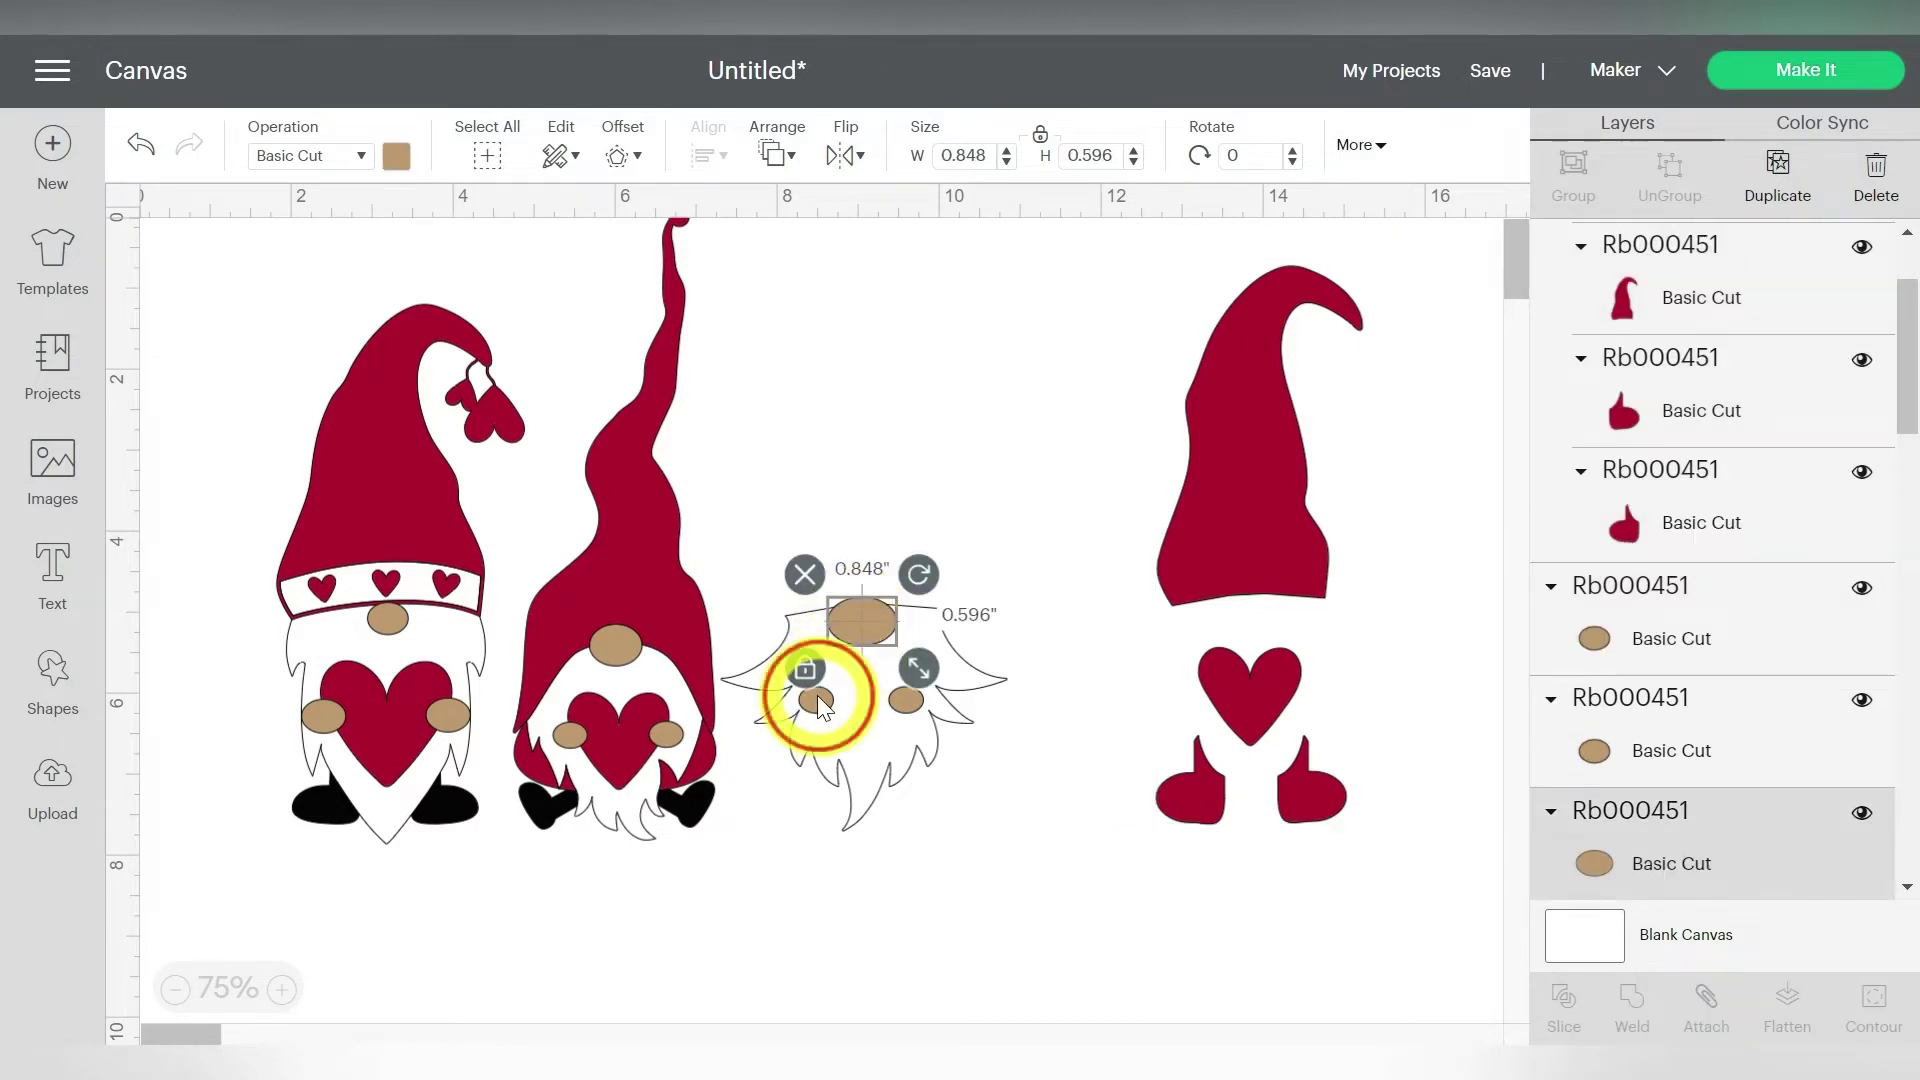
left_click(905, 700, "shift")
left_click(1714, 1012)
left_click_drag(838, 621, 1231, 604)
left_click_drag(870, 663, 1257, 640)
Step: Move the tall twisted-hat gnome into the gap between the other two and ungroup it
left_click(637, 488)
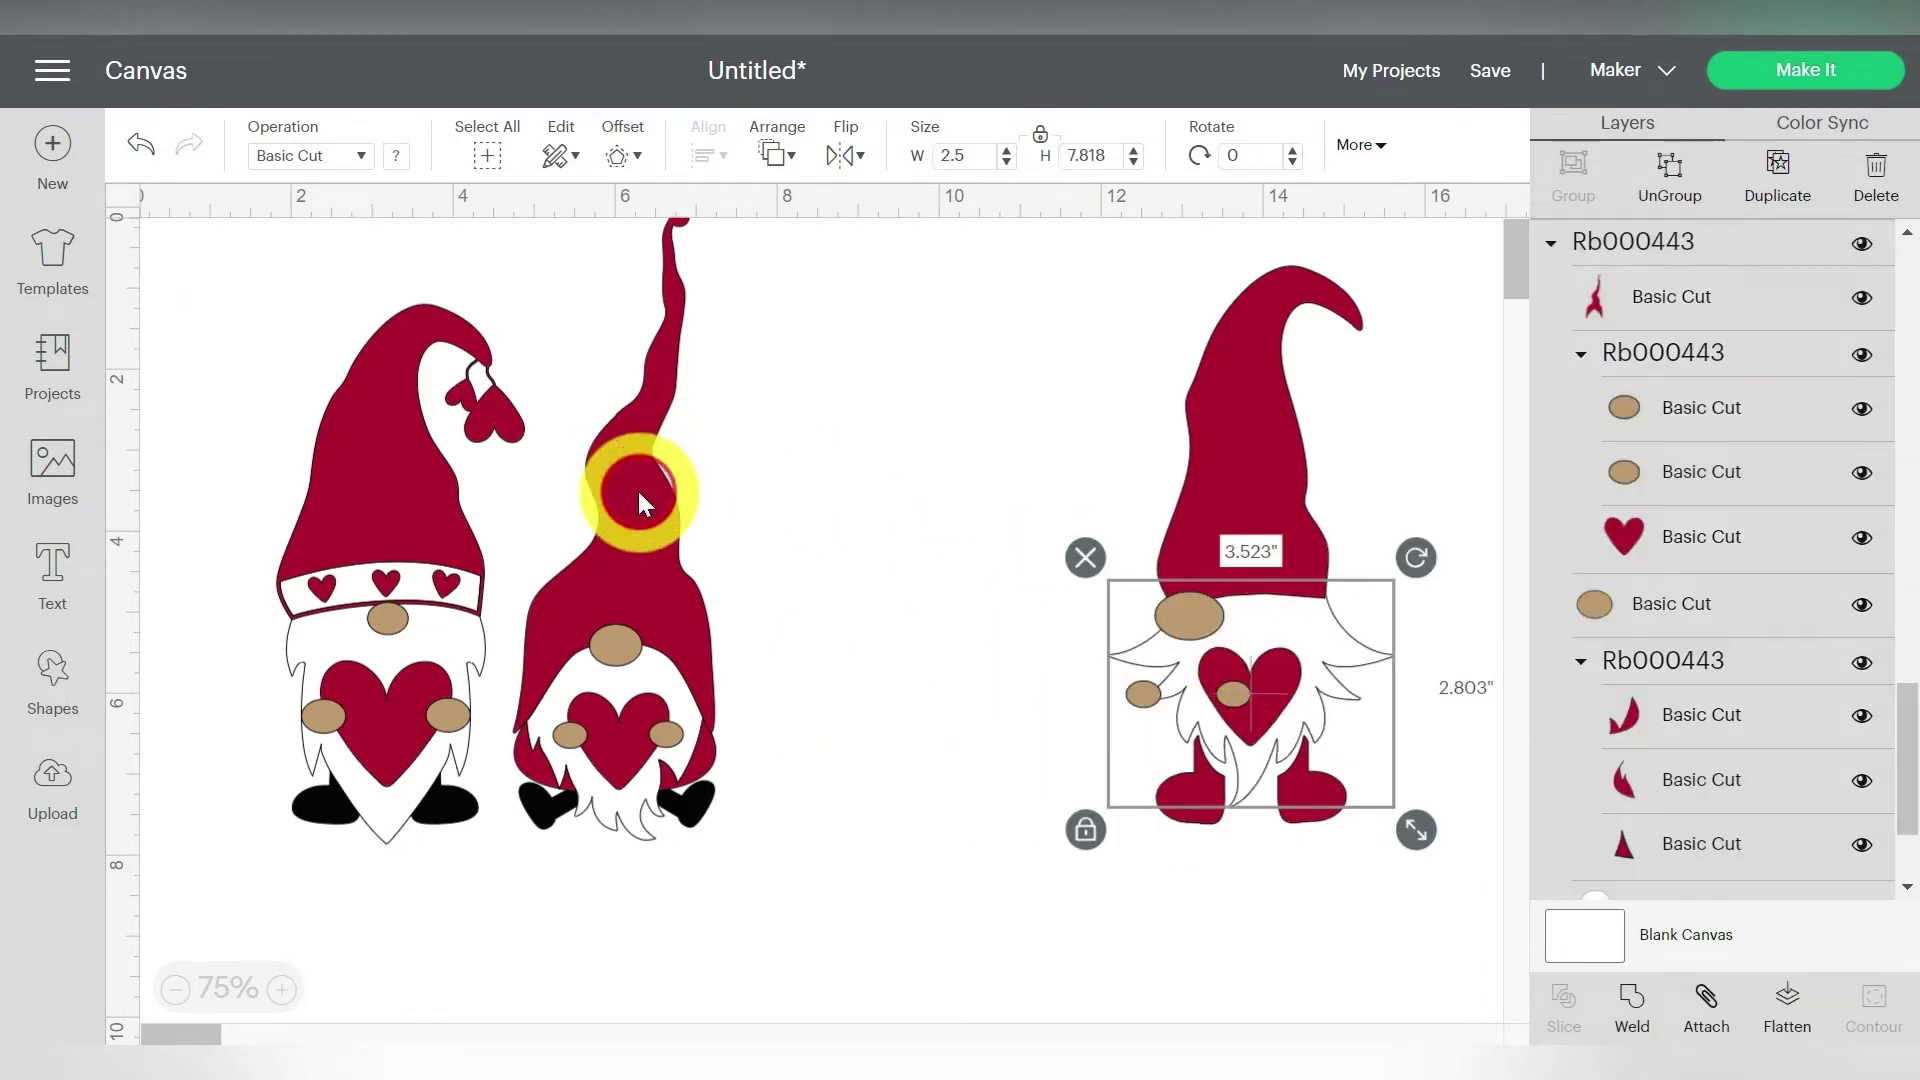
left_click_drag(638, 490, 810, 547)
left_click(1686, 183)
left_click(1010, 527)
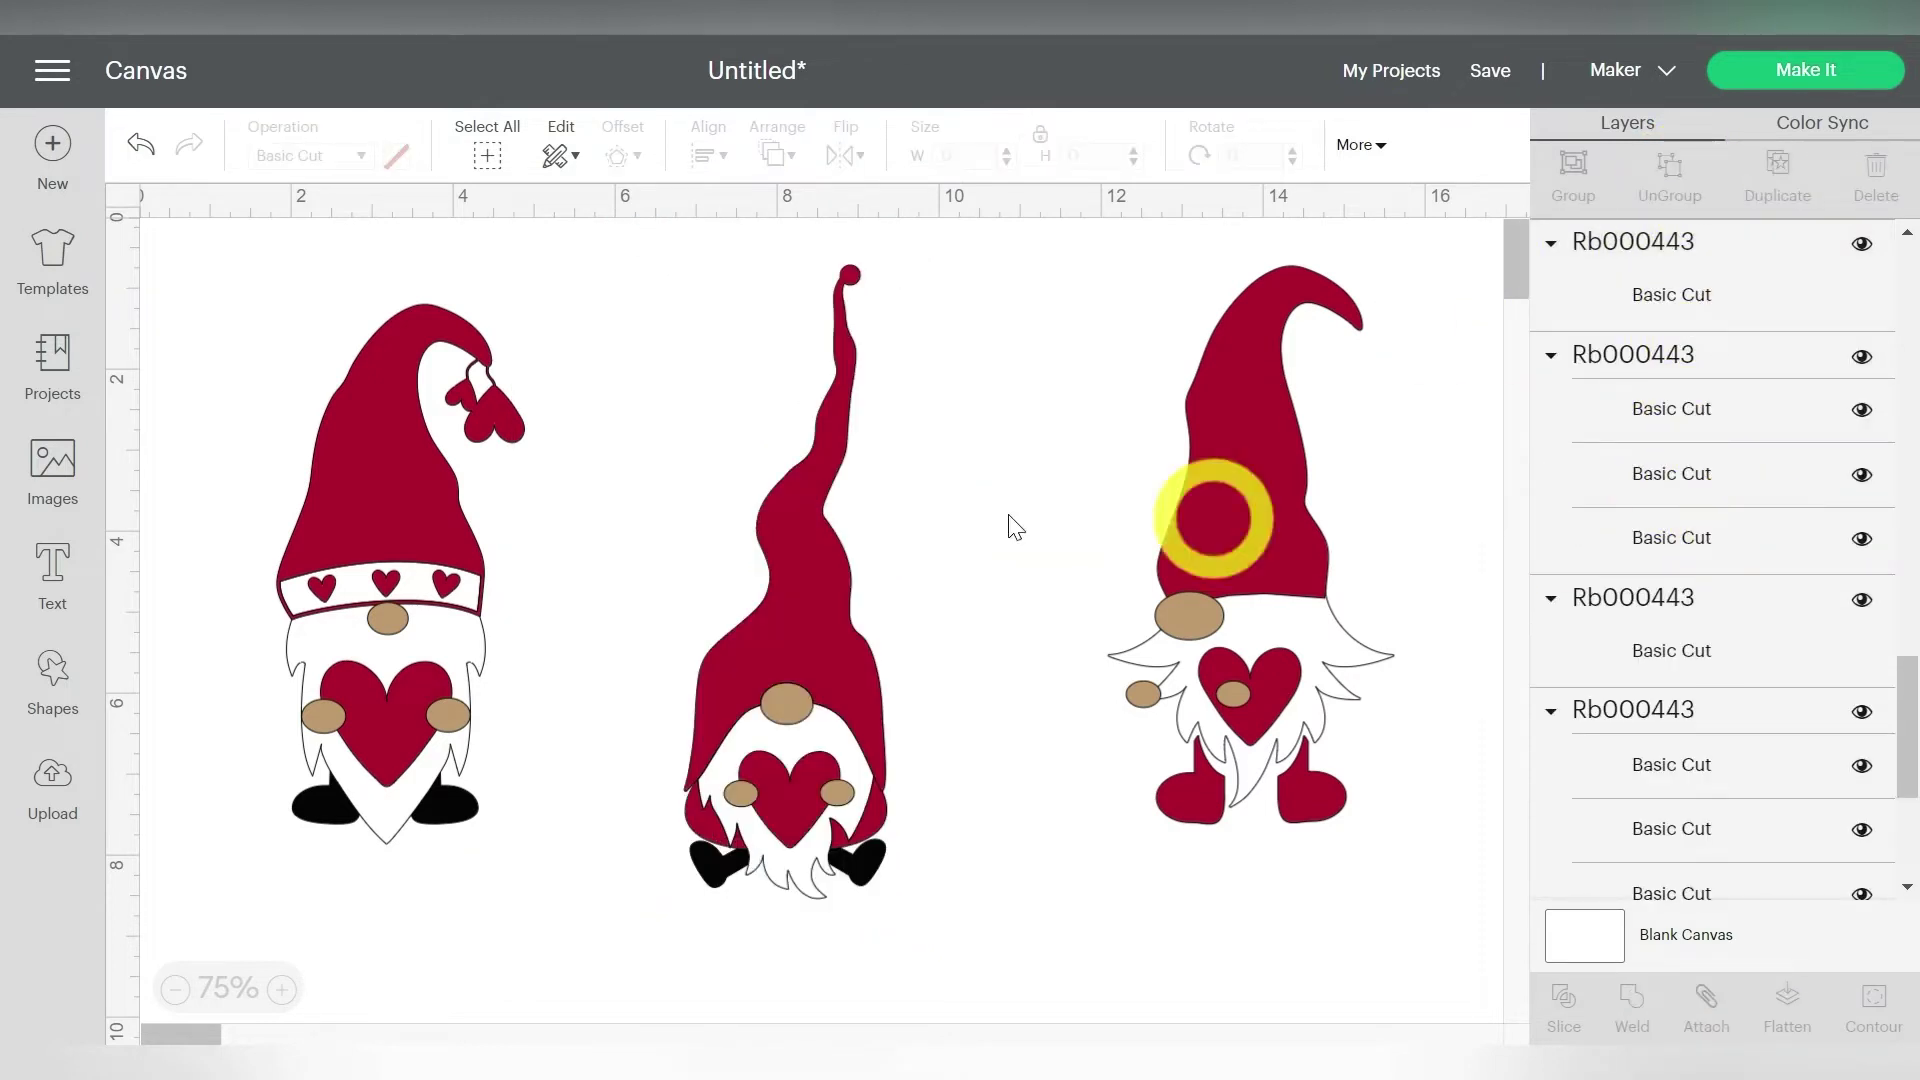
Step: Examine which of the middle gnome's hat, nose, heart and hand pieces are still grouped together
left_click(836, 770)
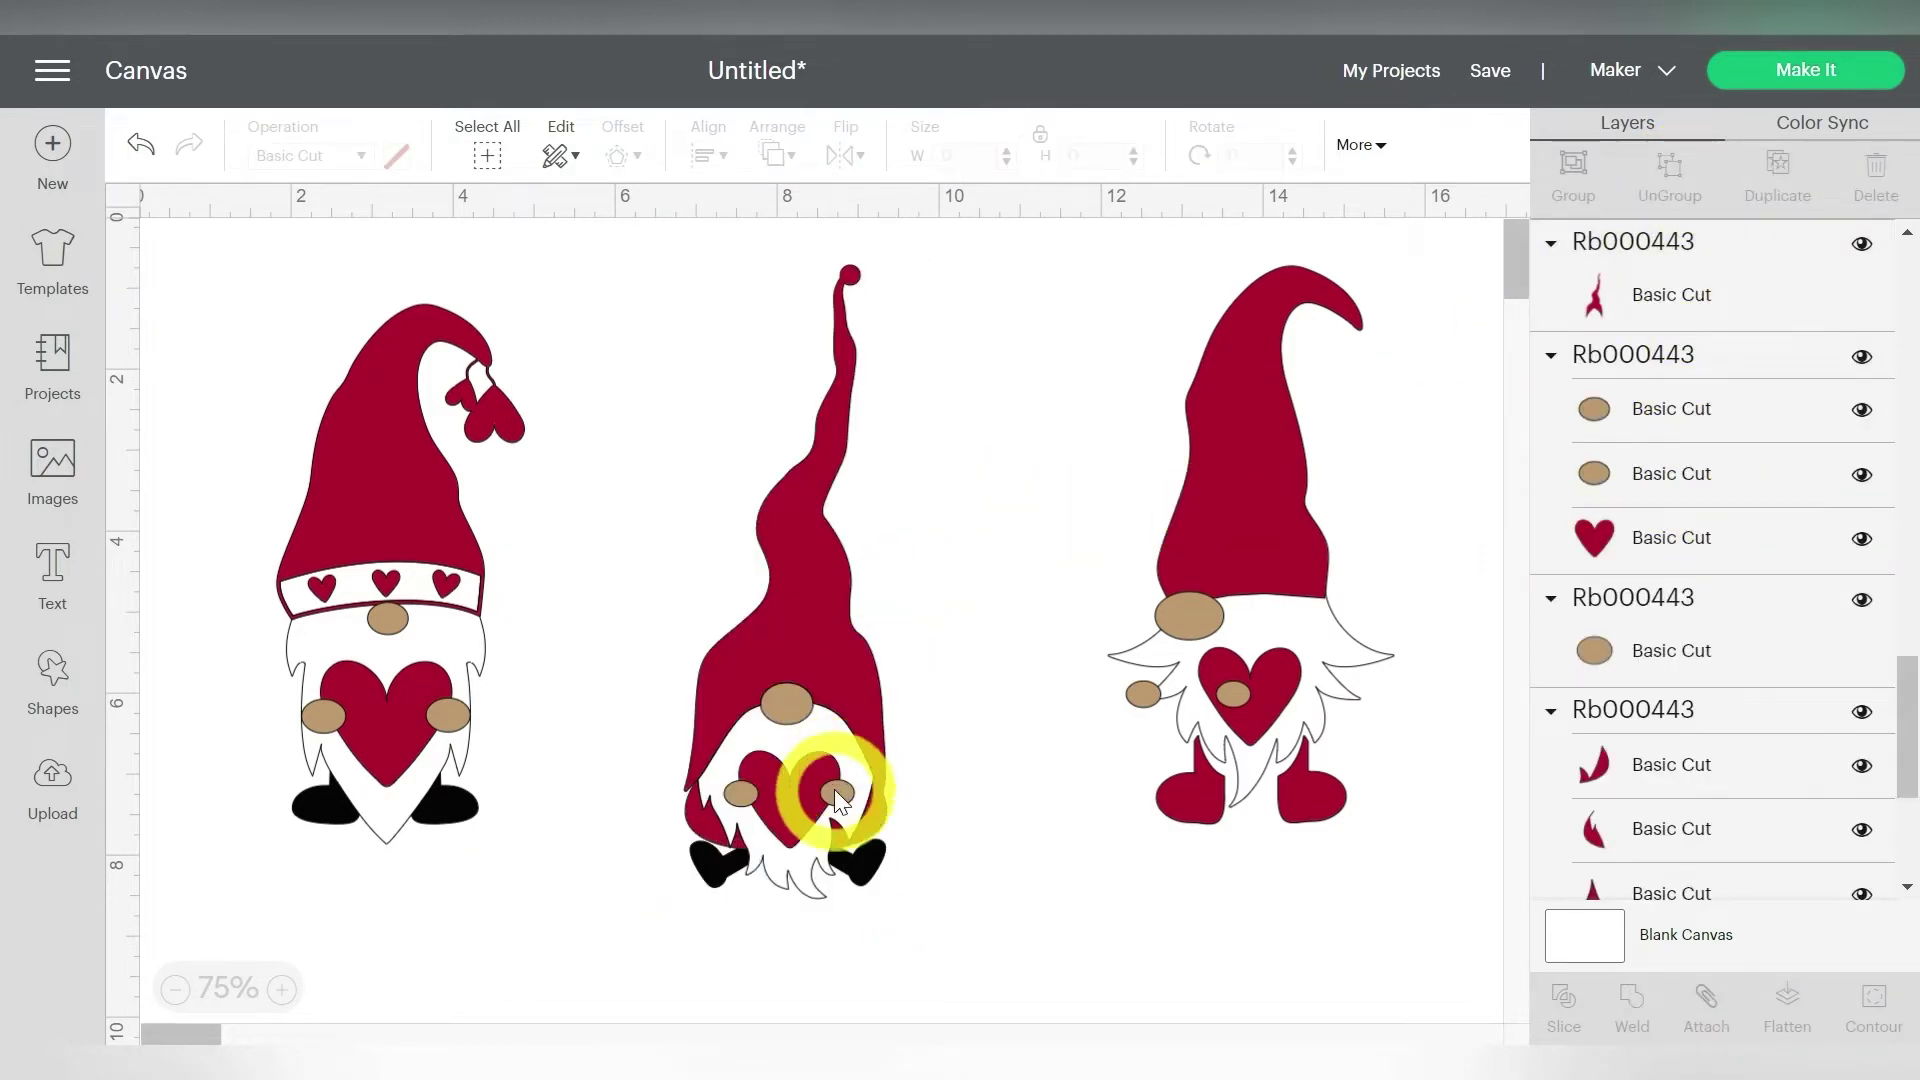
left_click(895, 715)
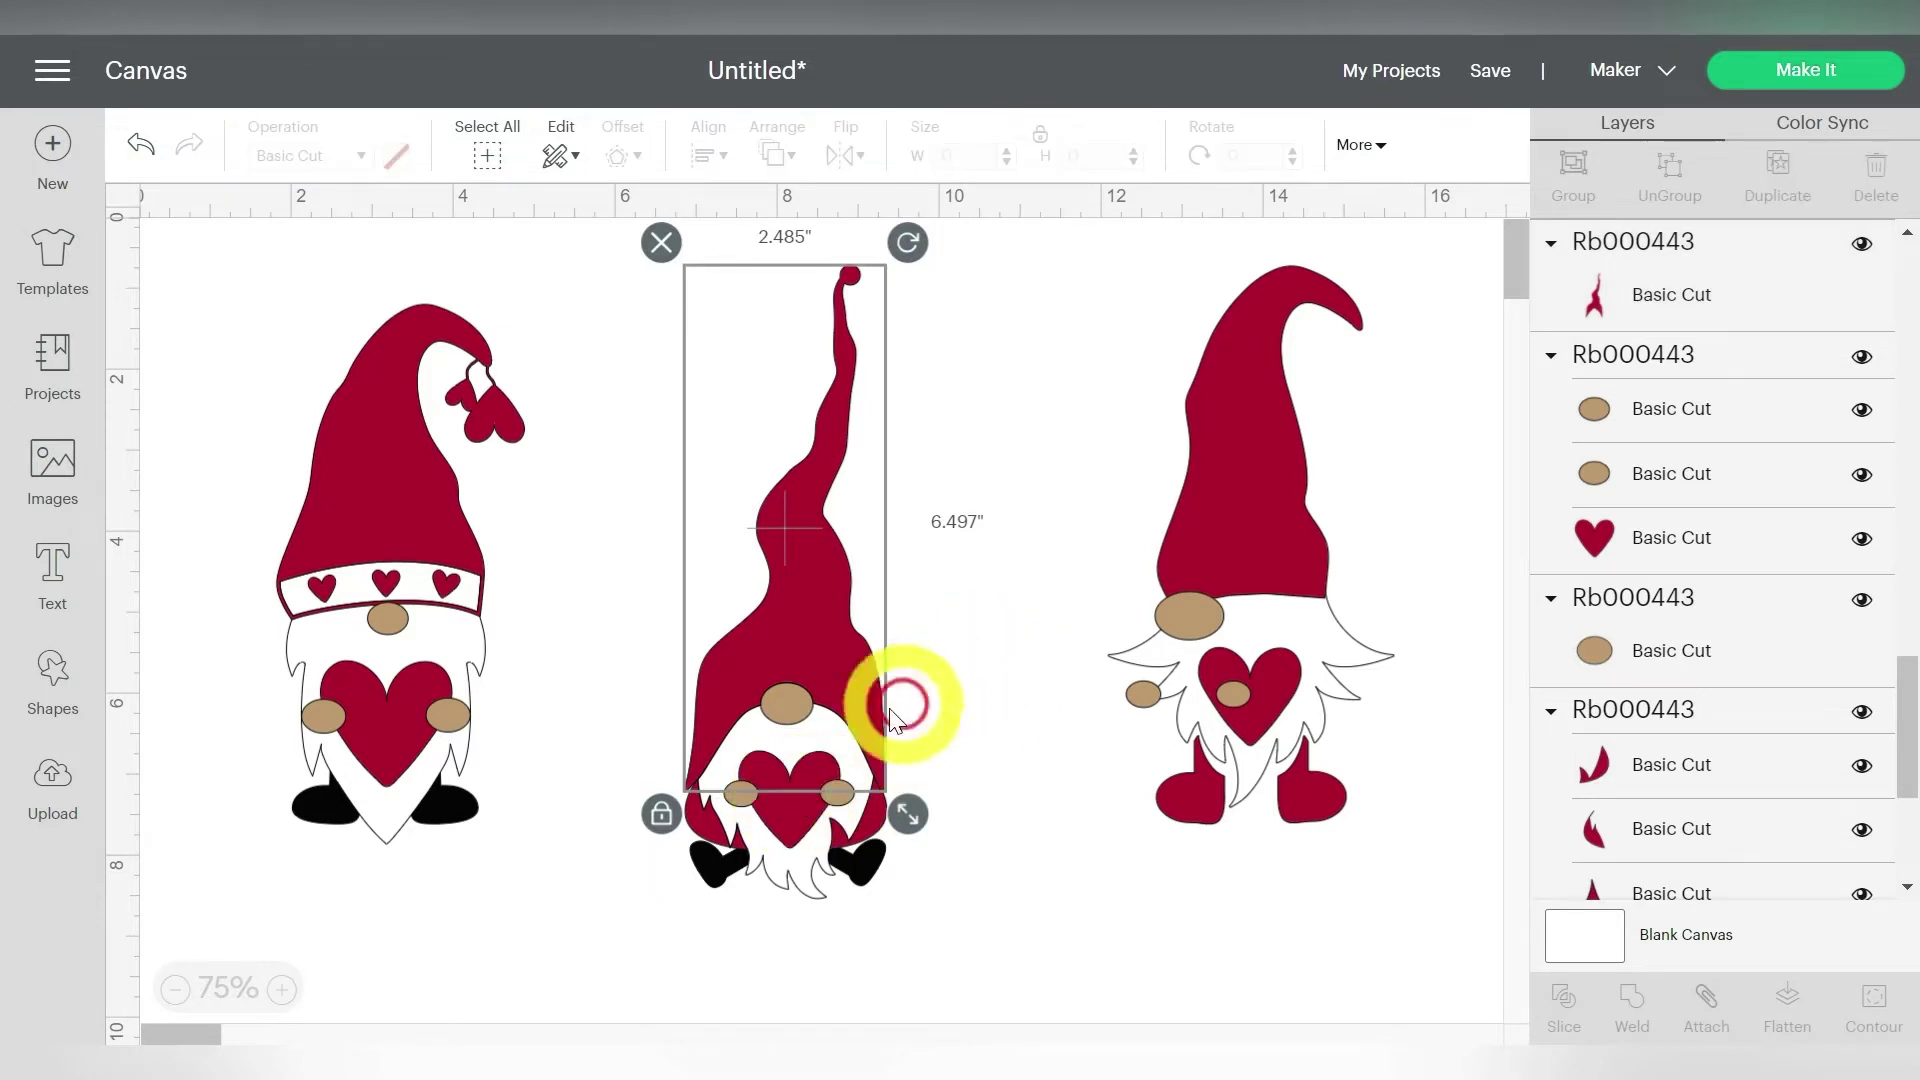
left_click(850, 693)
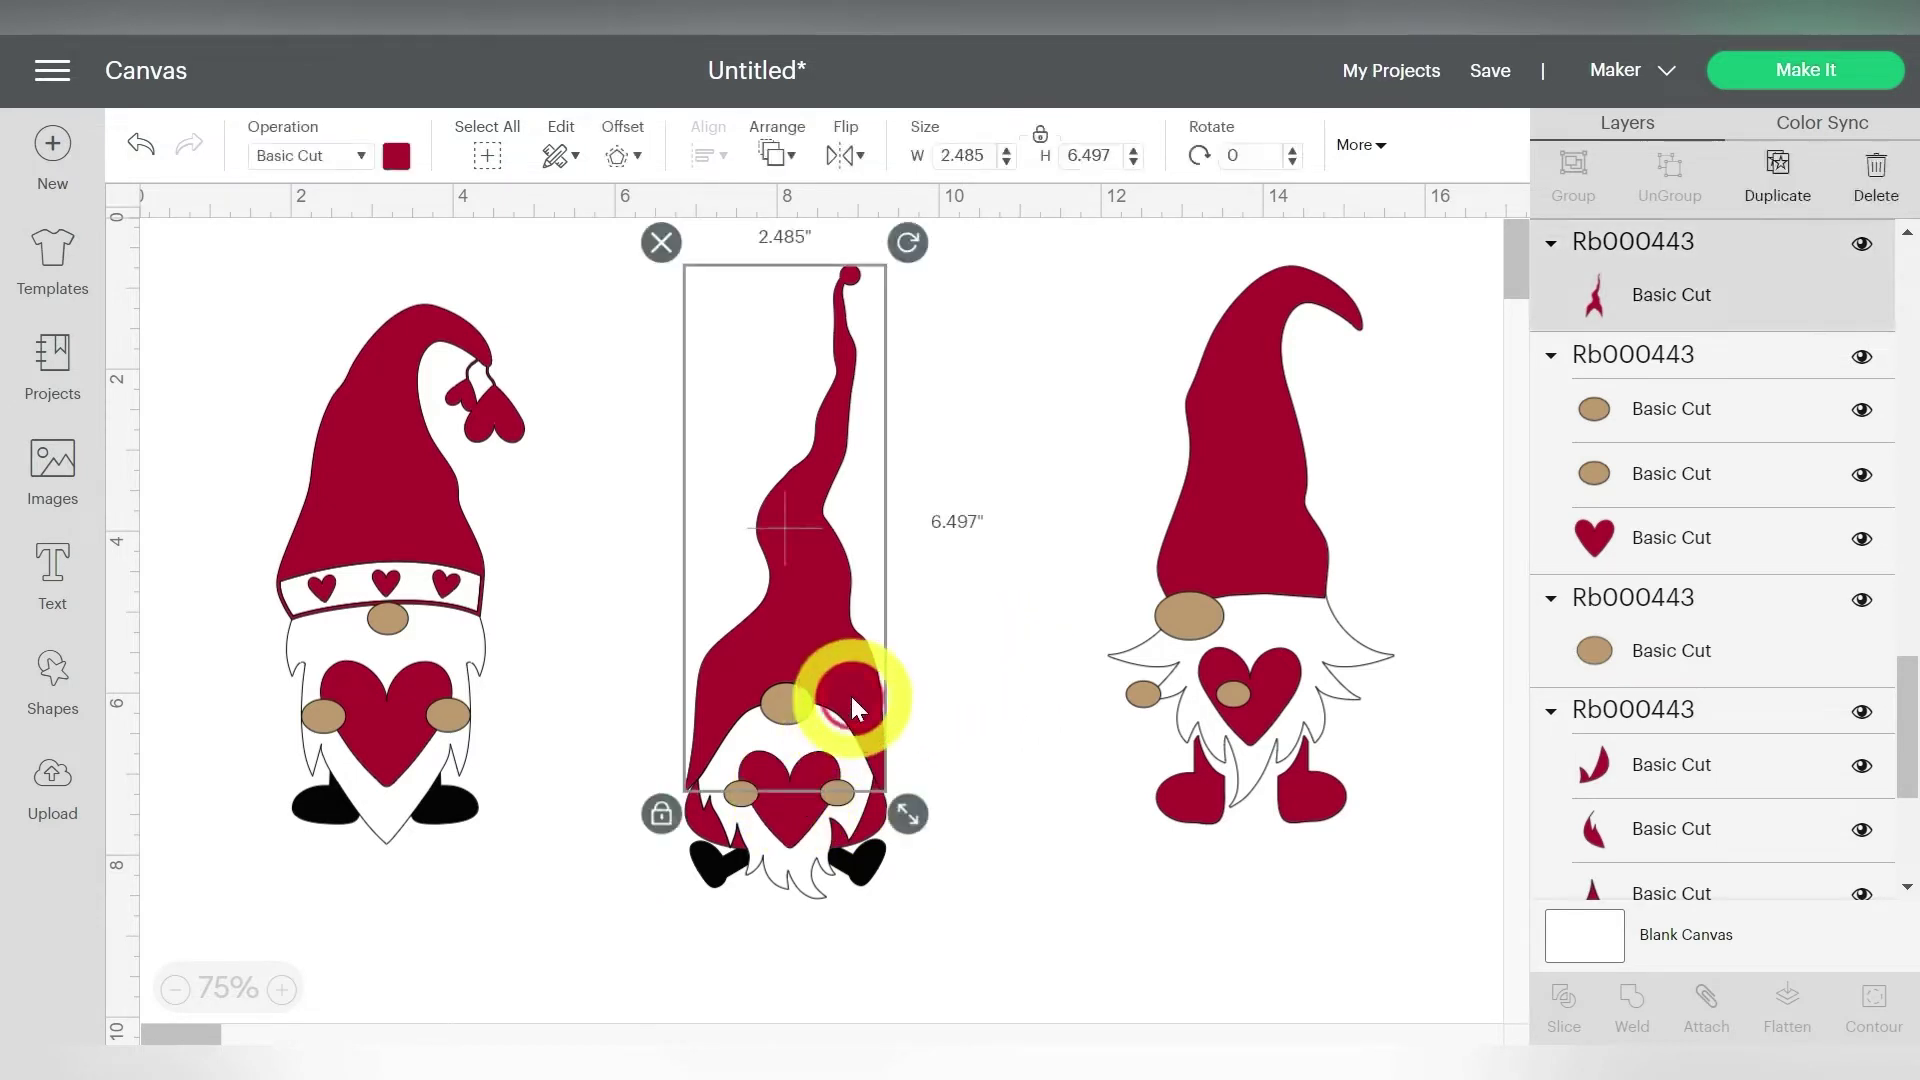
left_click(842, 794)
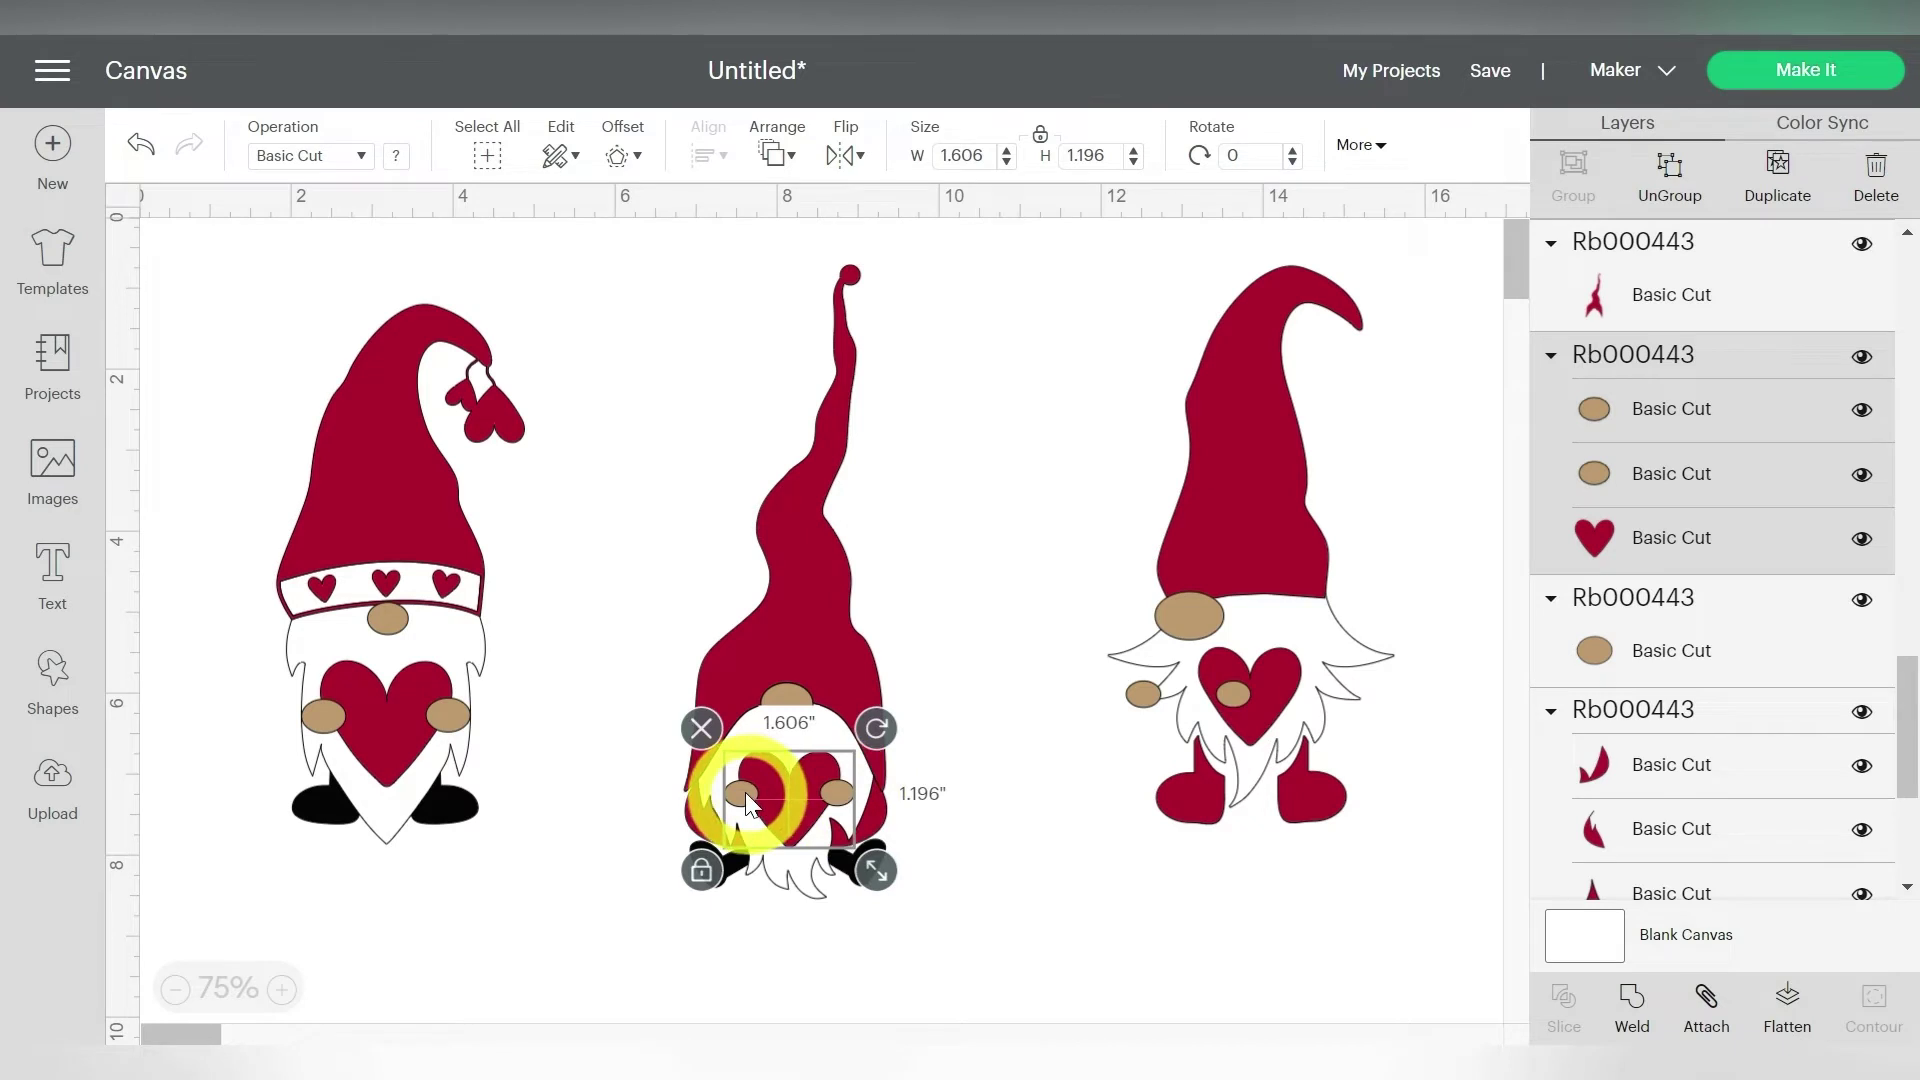
left_click(783, 692, "shift")
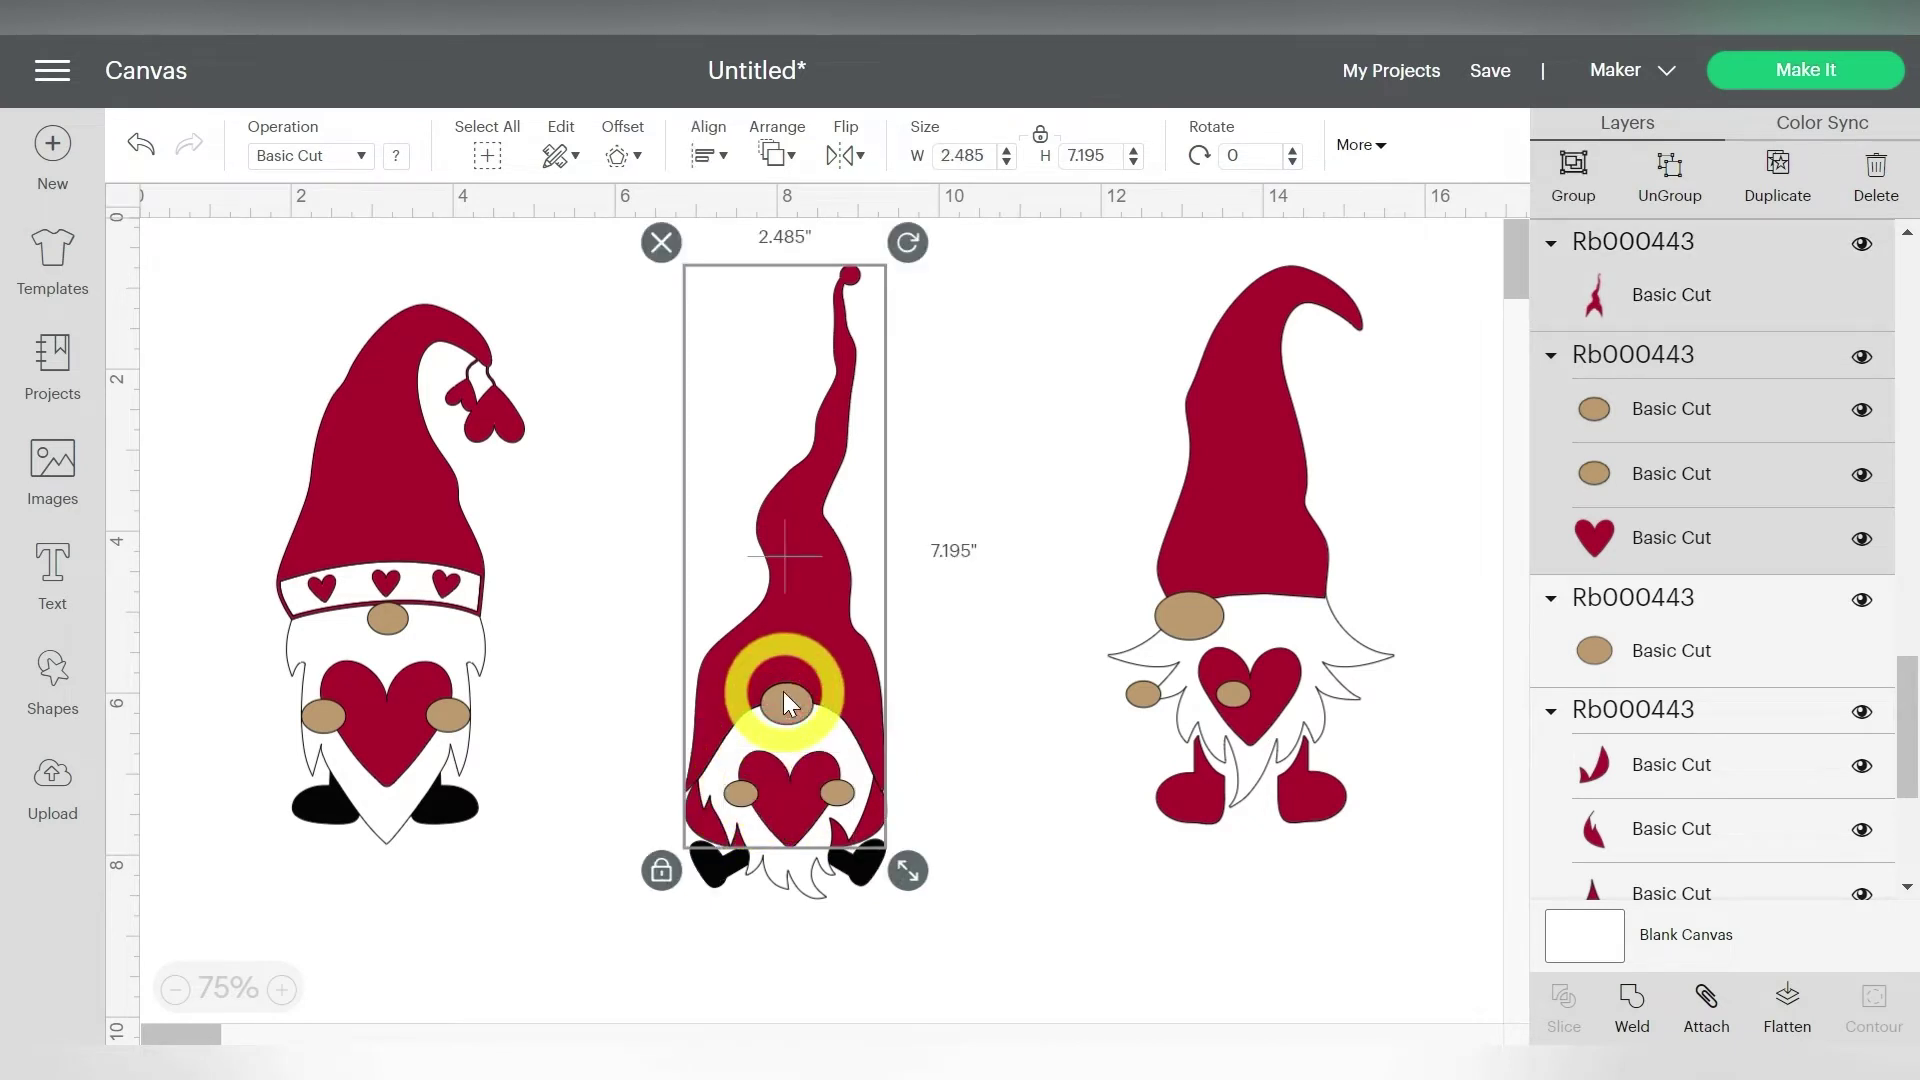
left_click(990, 487)
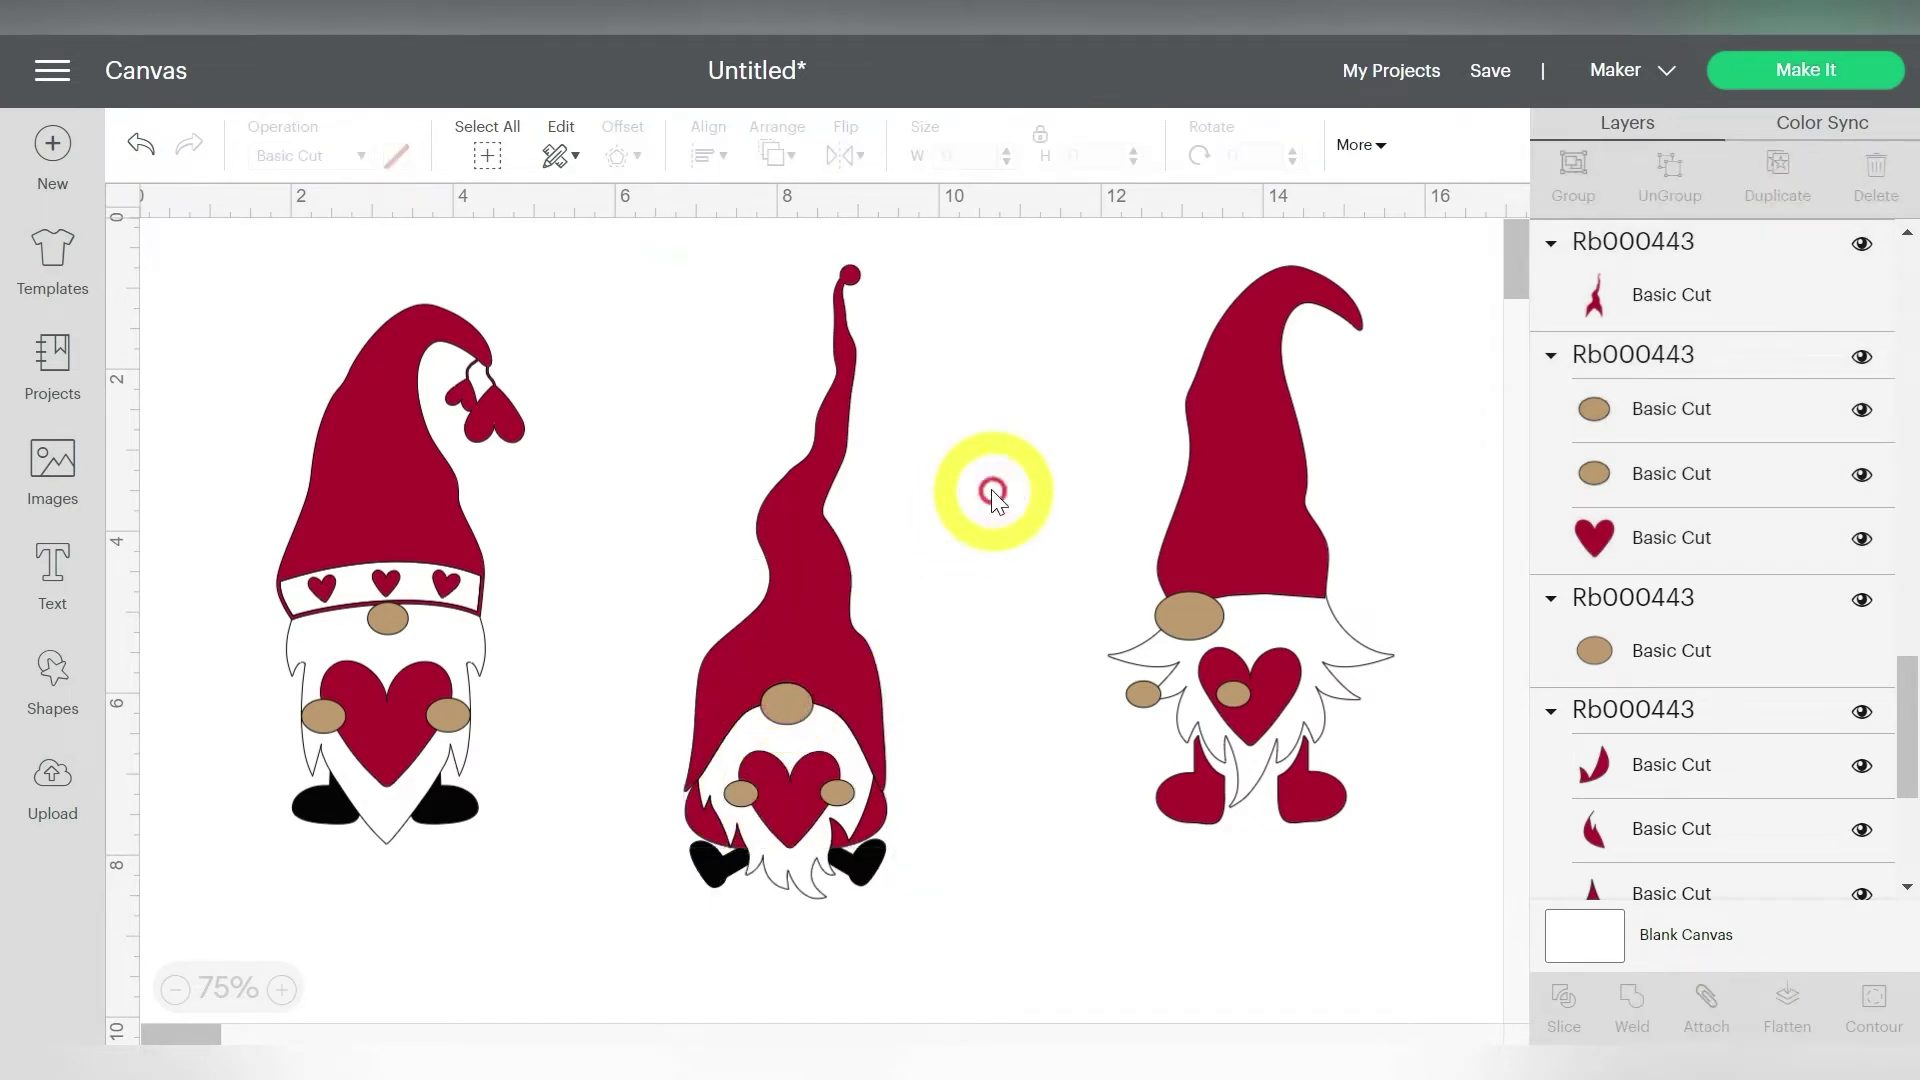
left_click_drag(1885, 749, 1898, 823)
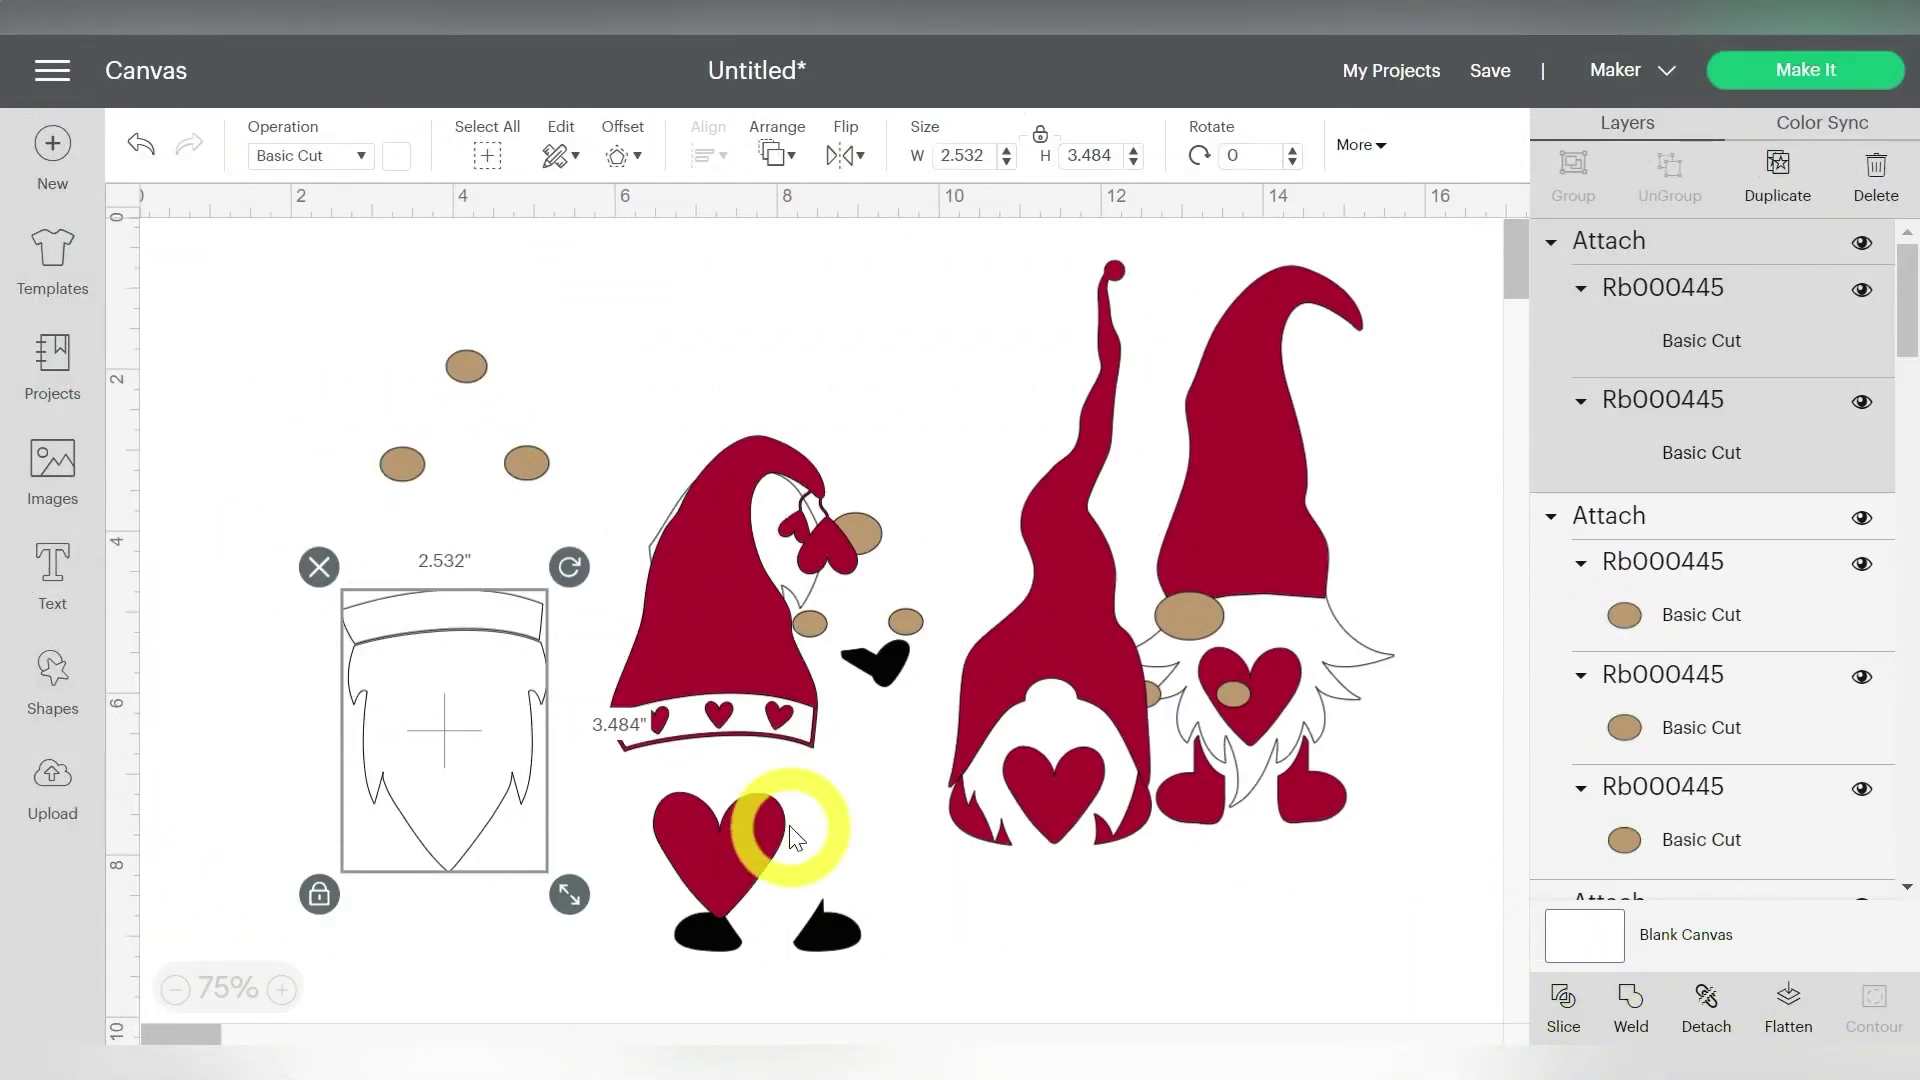
Step: Place the heart-banded gnome's attached red pieces over its white ones, and centre the right gnome's nose and hands on its beard and heart
left_click_drag(748, 628, 478, 528)
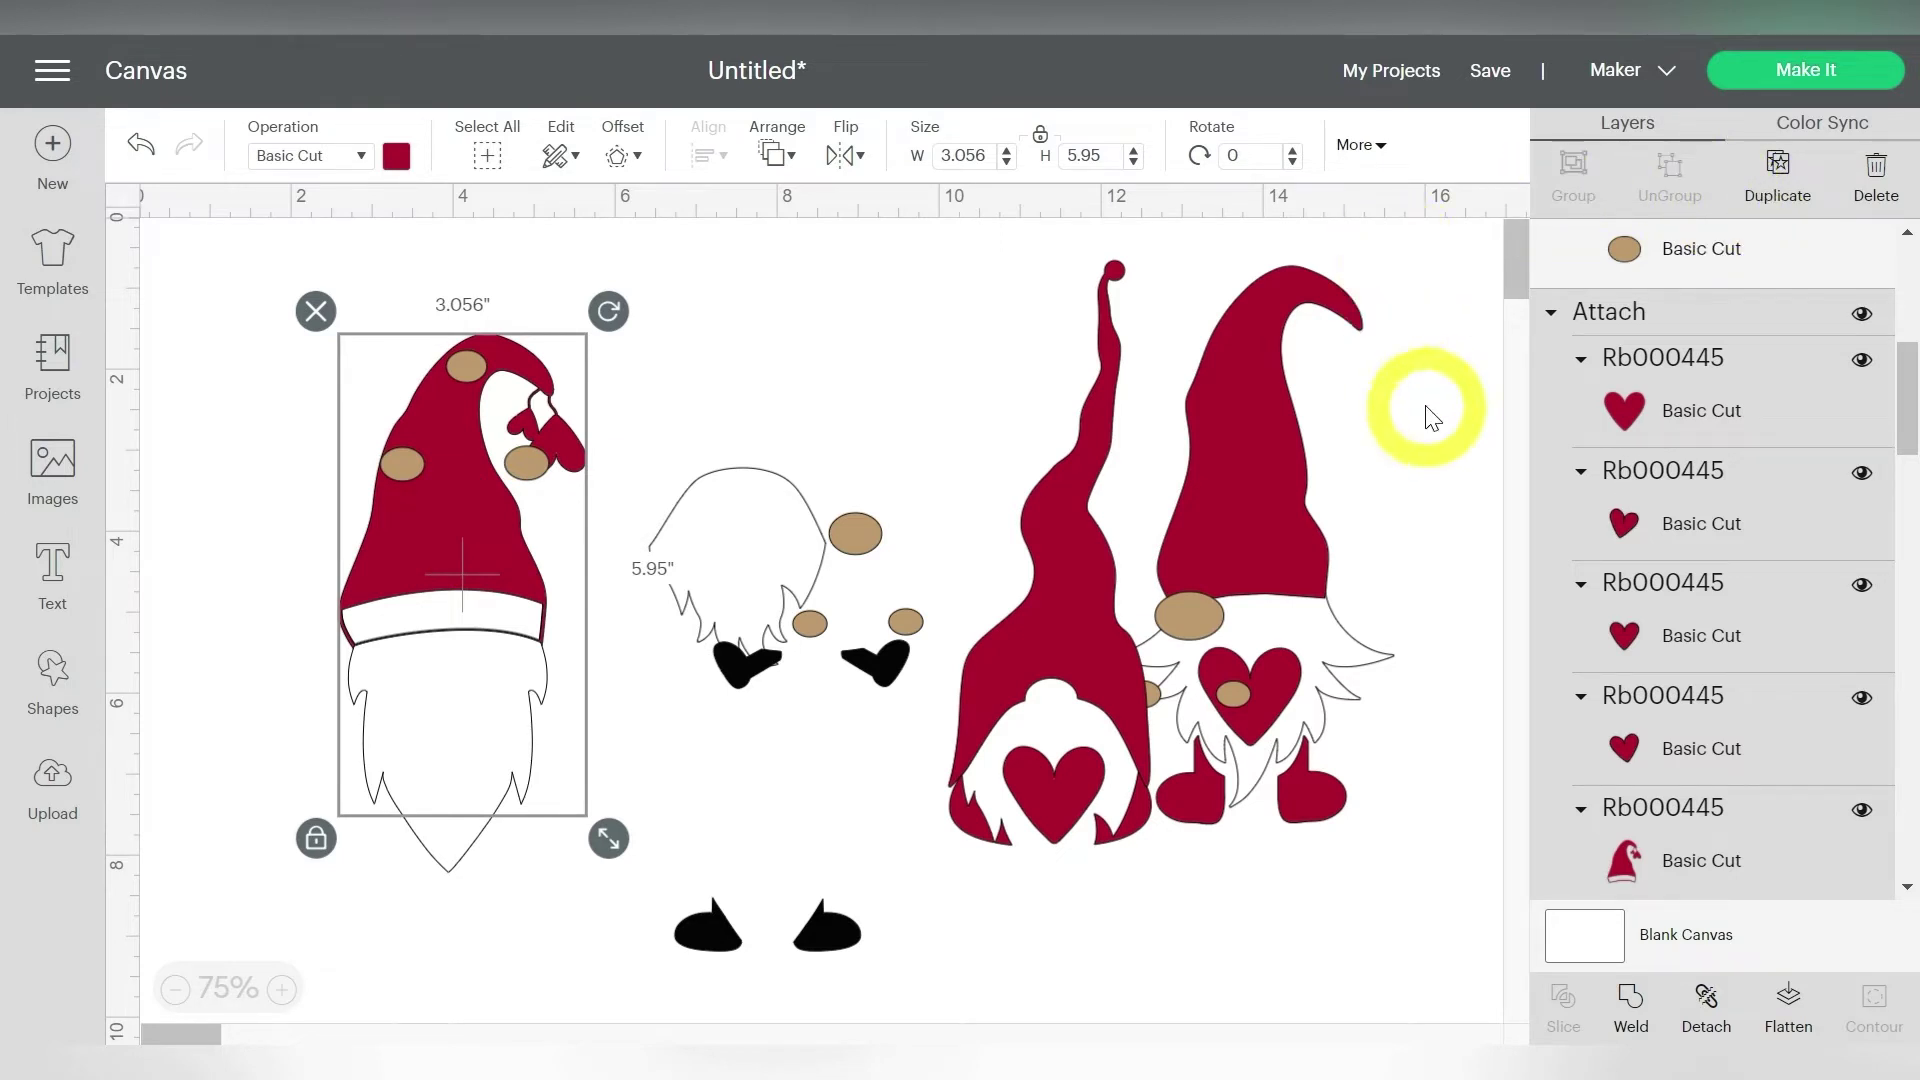
left_click(1190, 621)
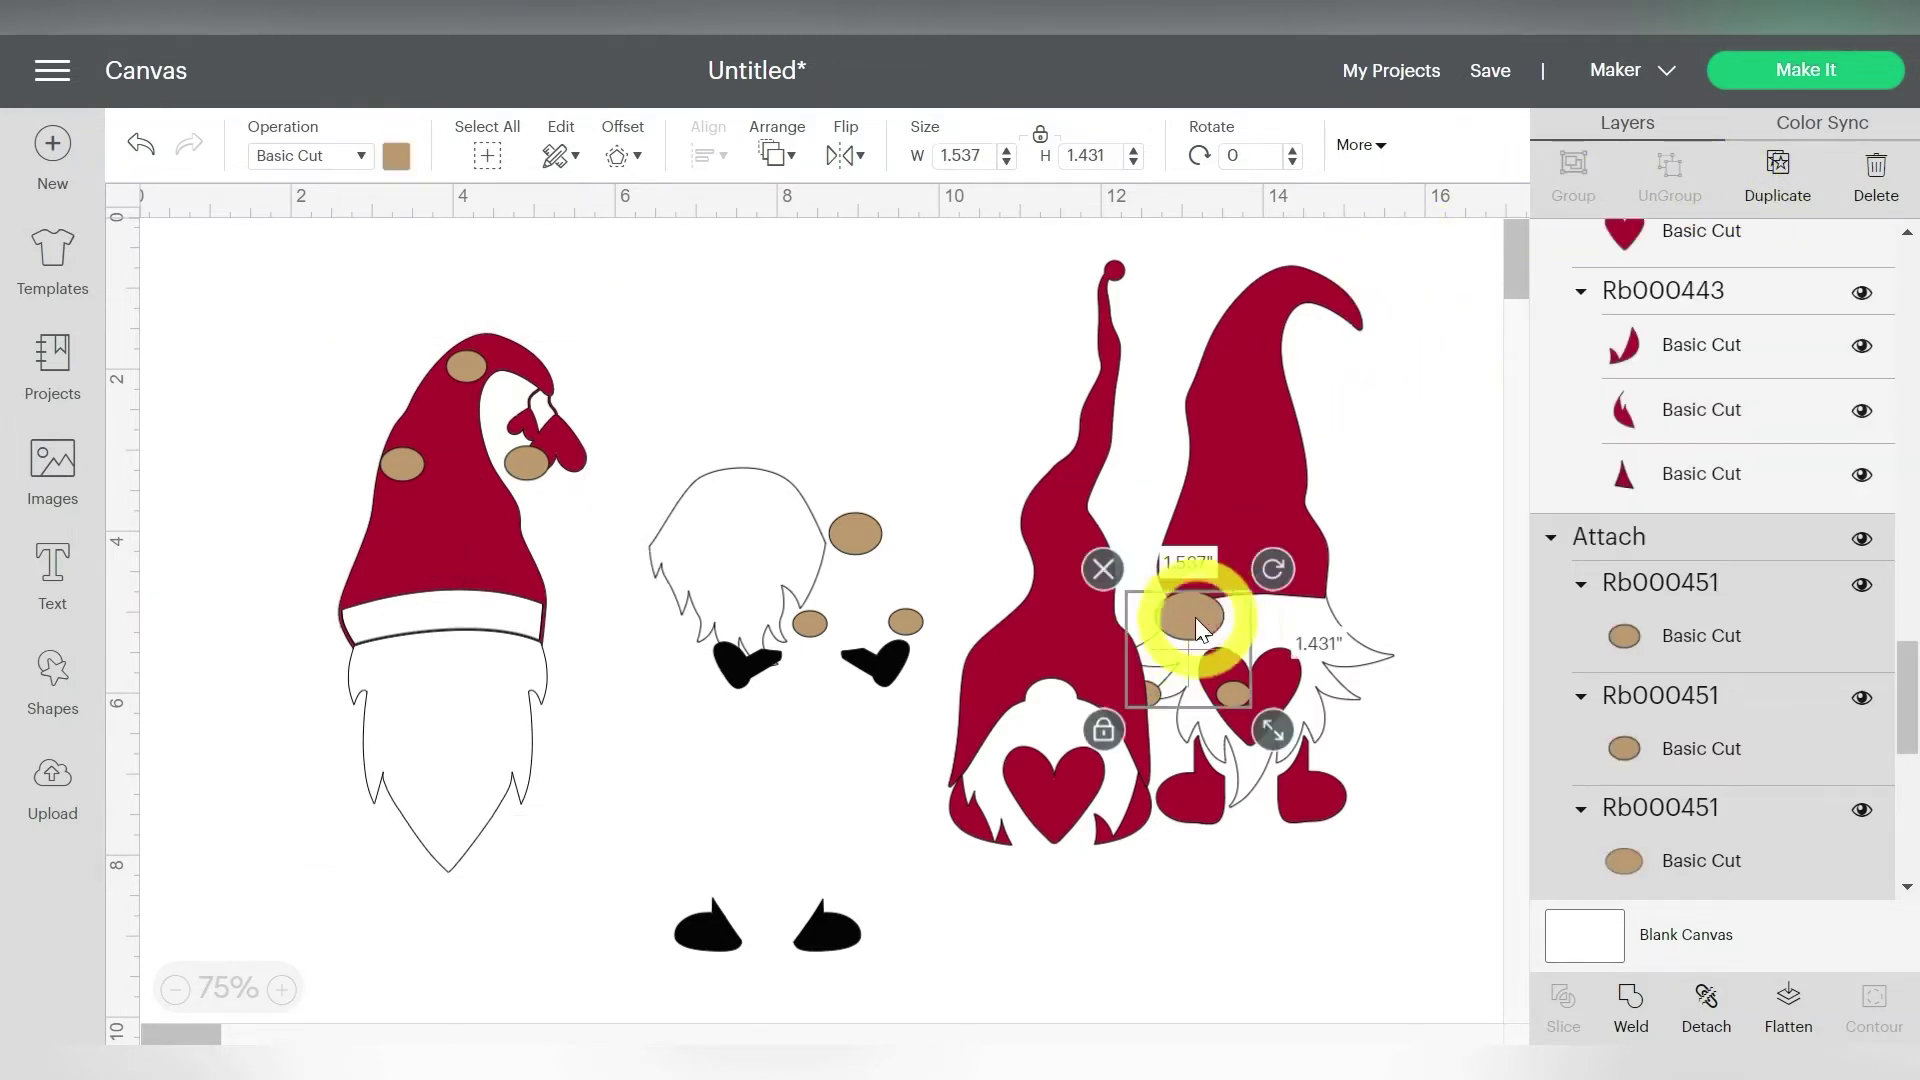
left_click_drag(1215, 630, 1252, 610)
left_click(1412, 462)
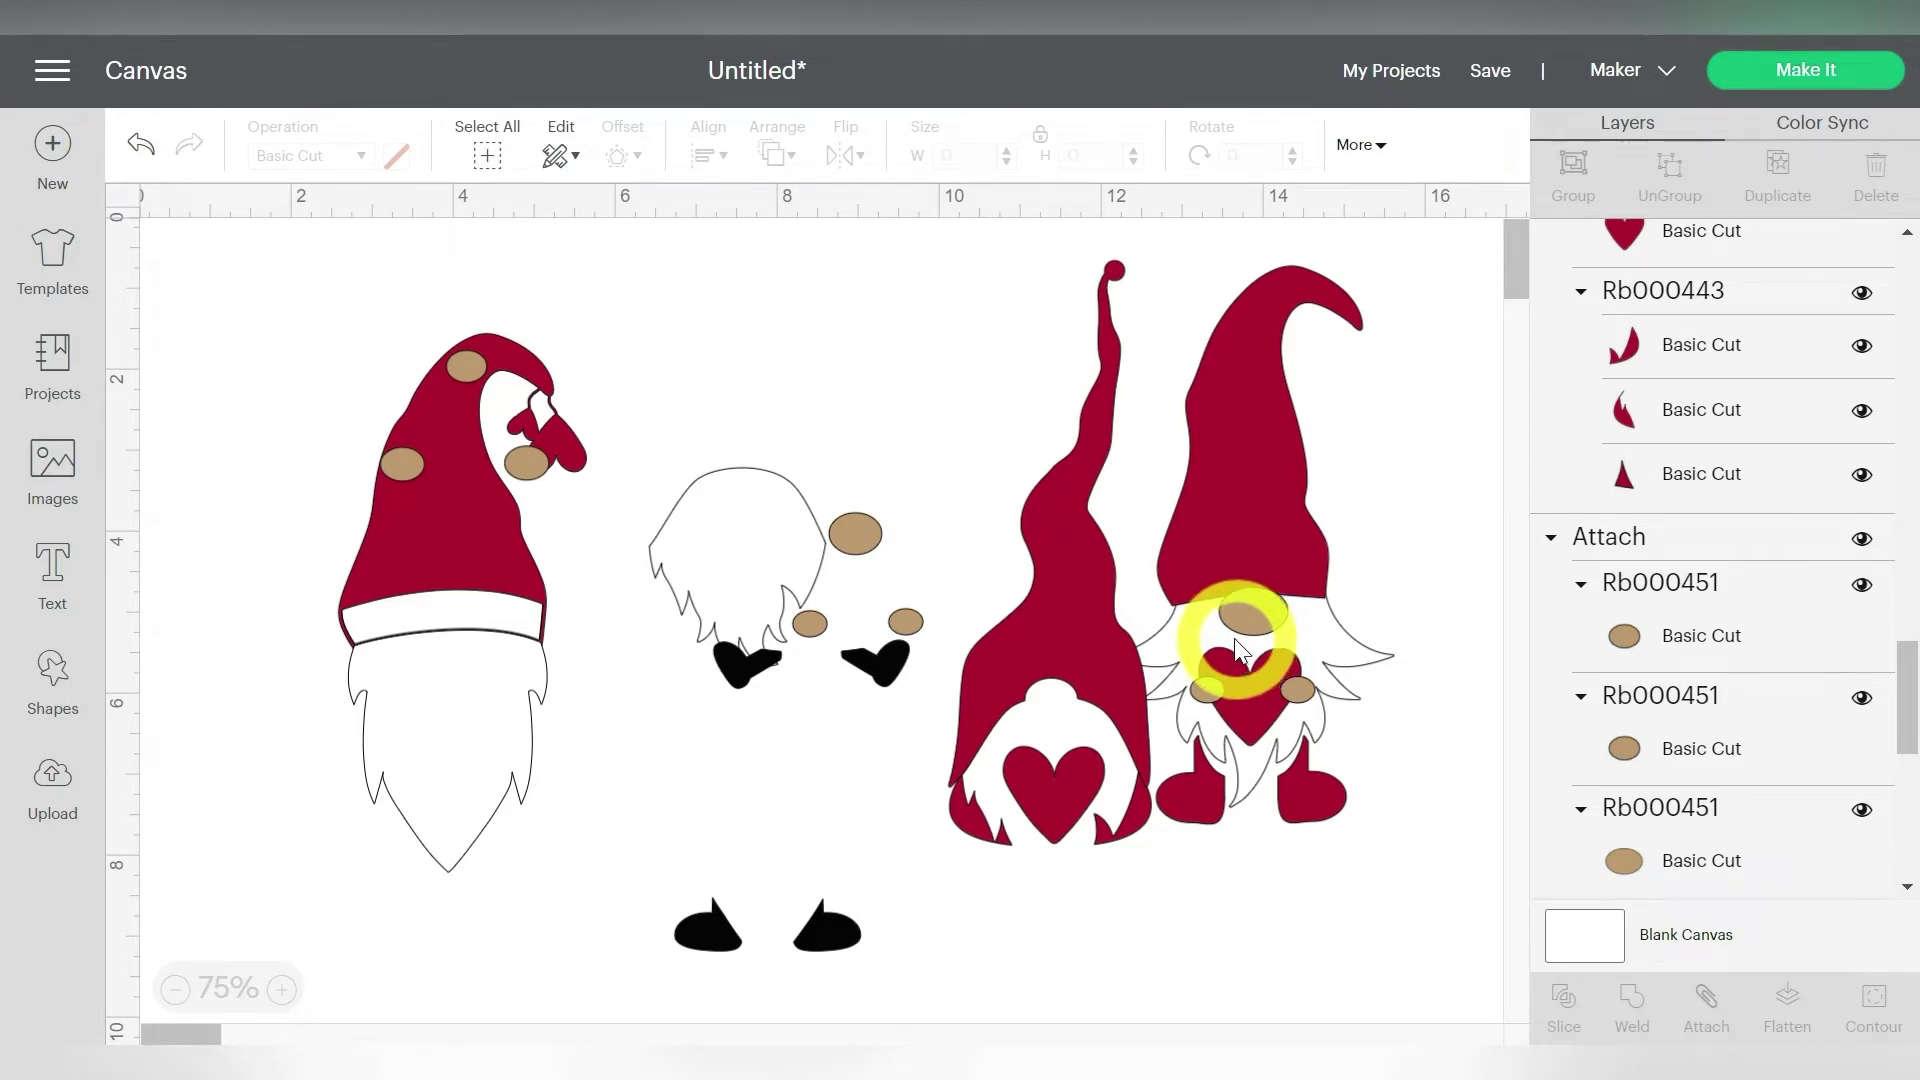
Step: Preview the cut mats again and examine how the attached pieces are arranged on the white, tan and red mats
left_click(1778, 66)
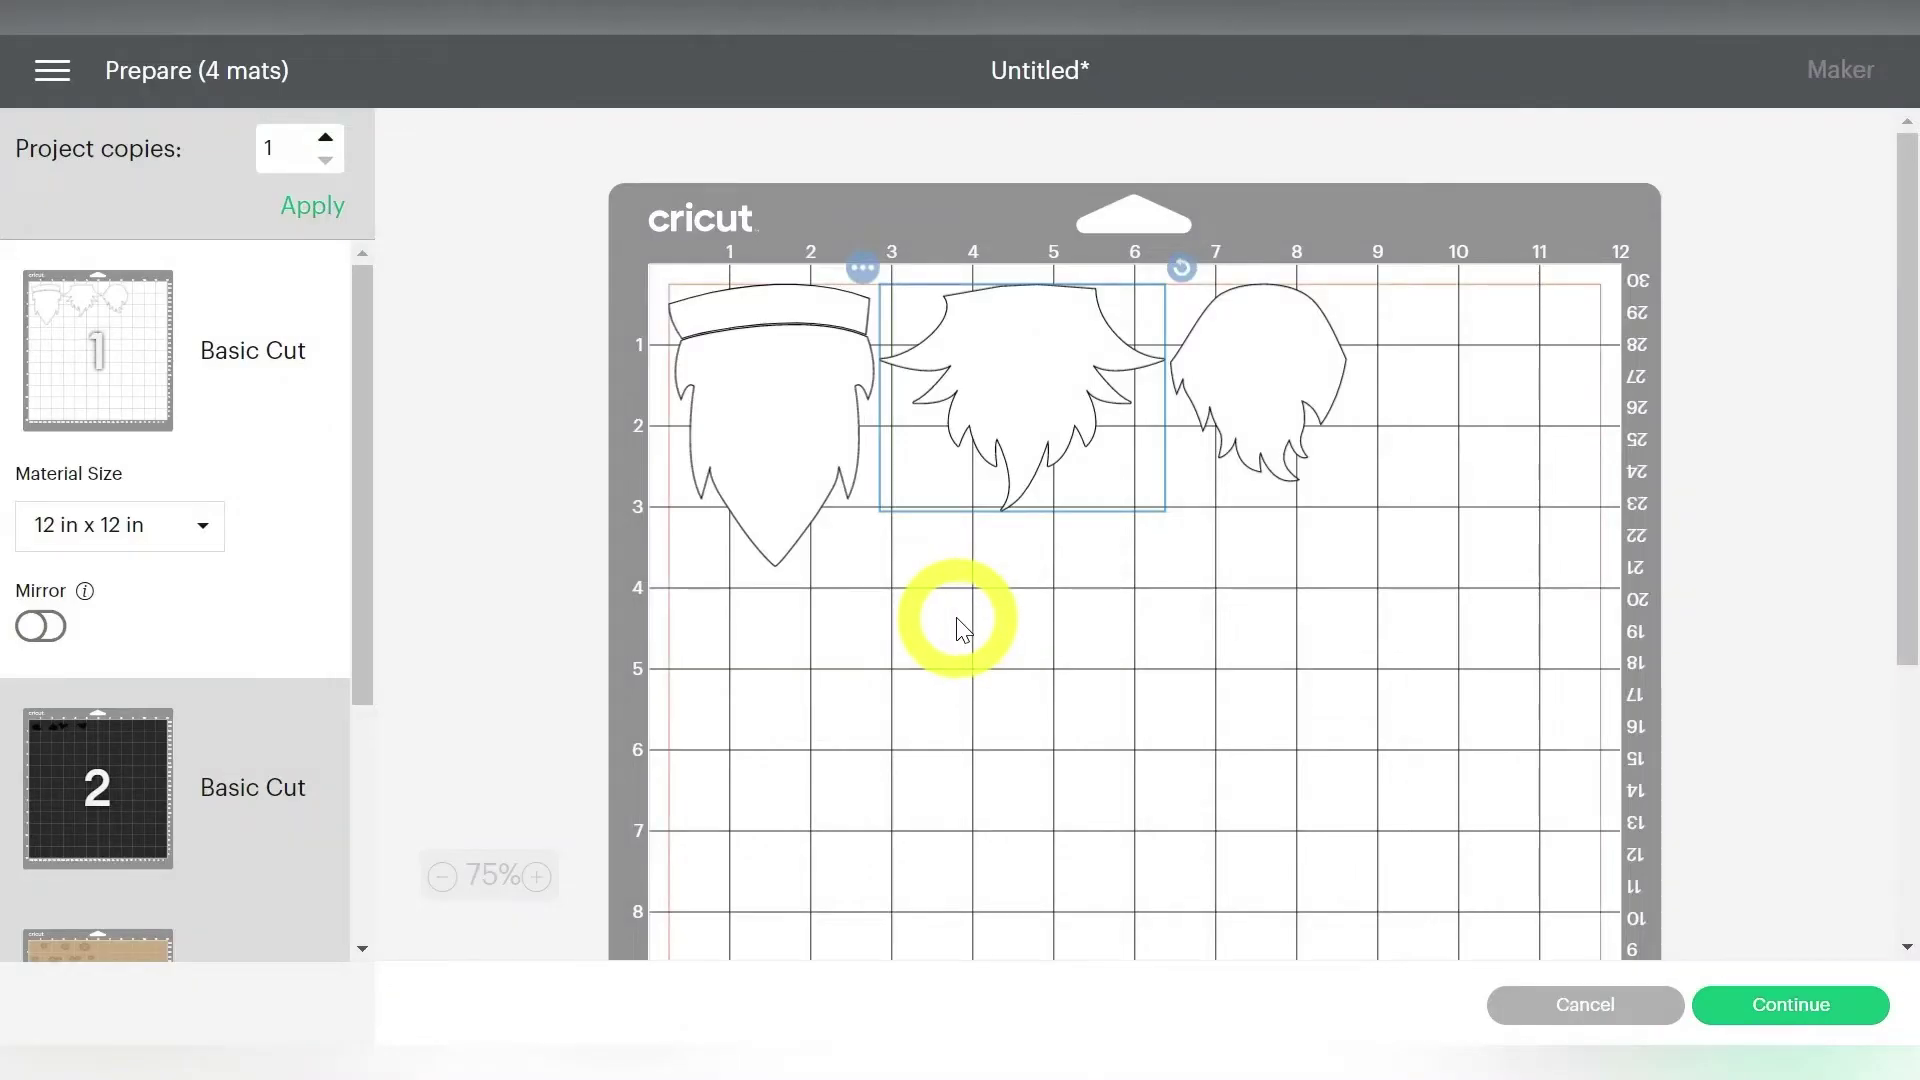
scroll(282, 650, "down", 3)
left_click(78, 484)
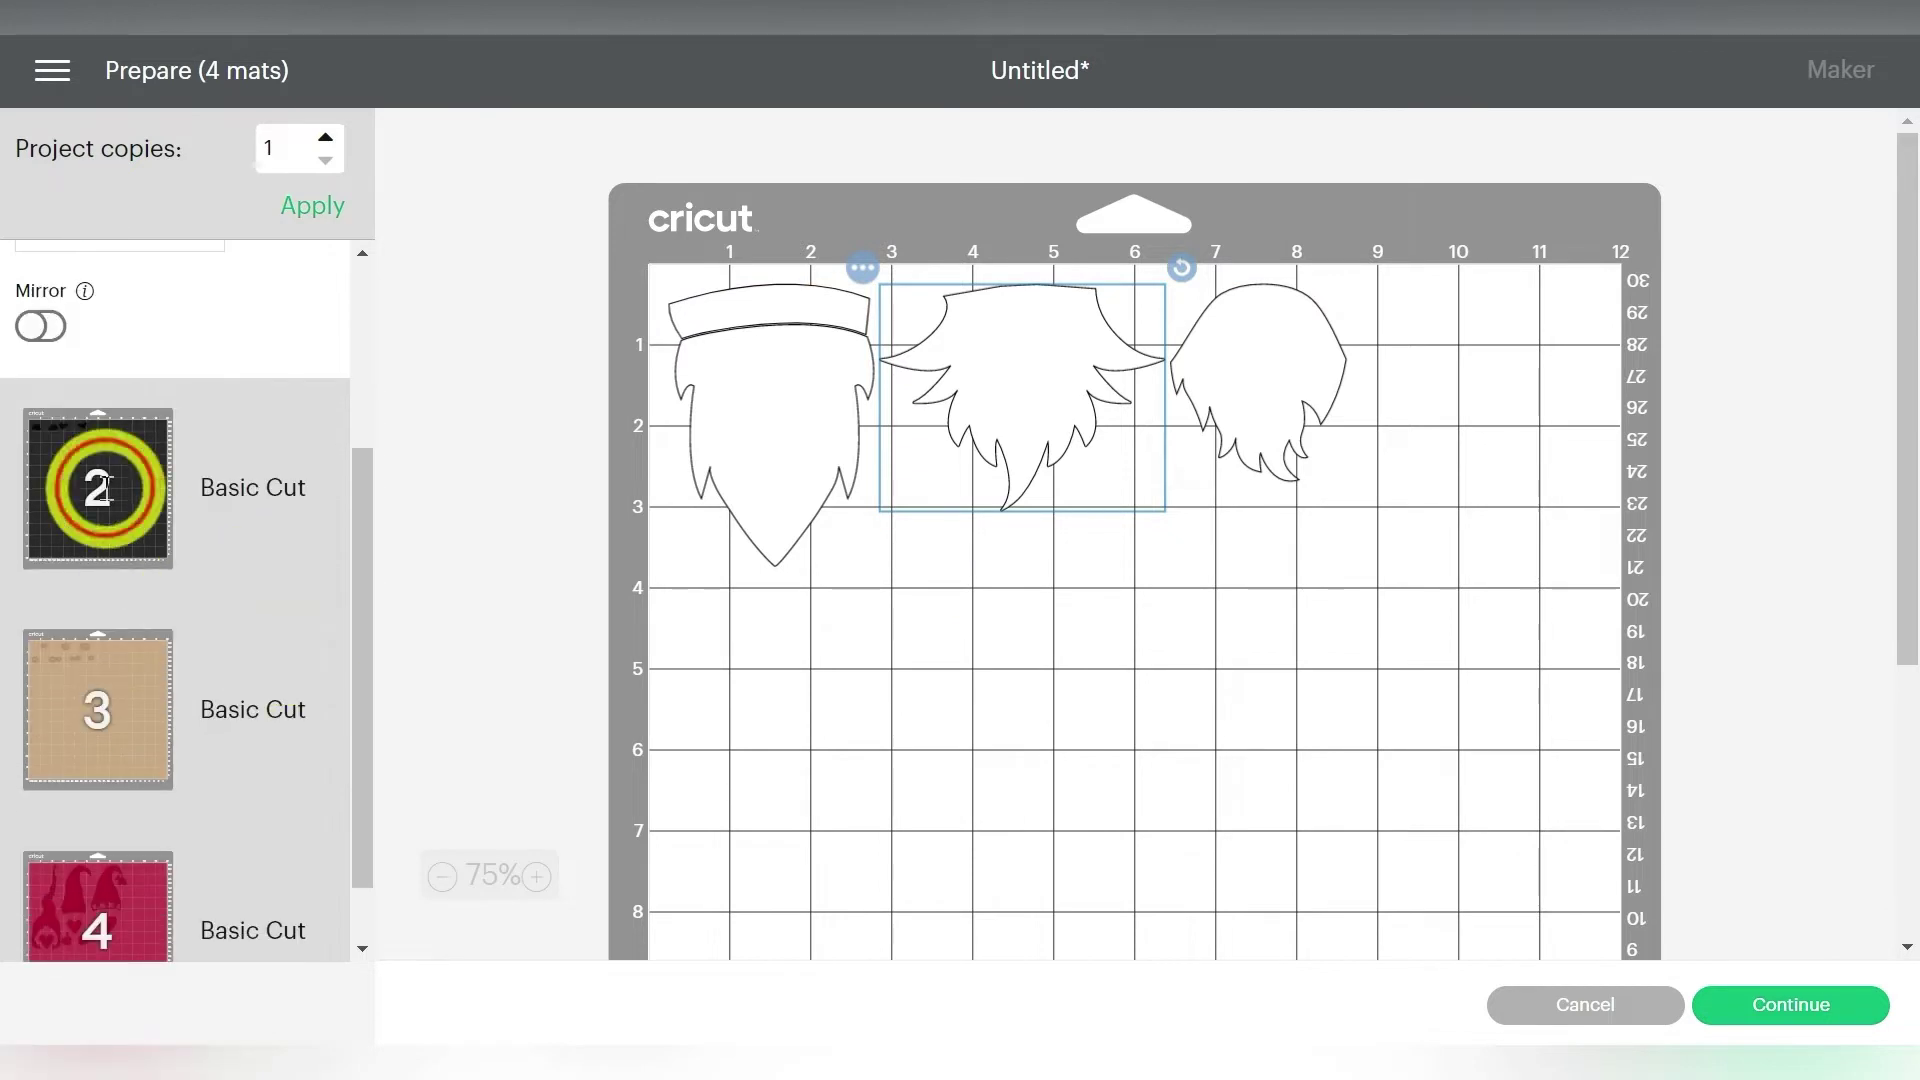
left_click(84, 649)
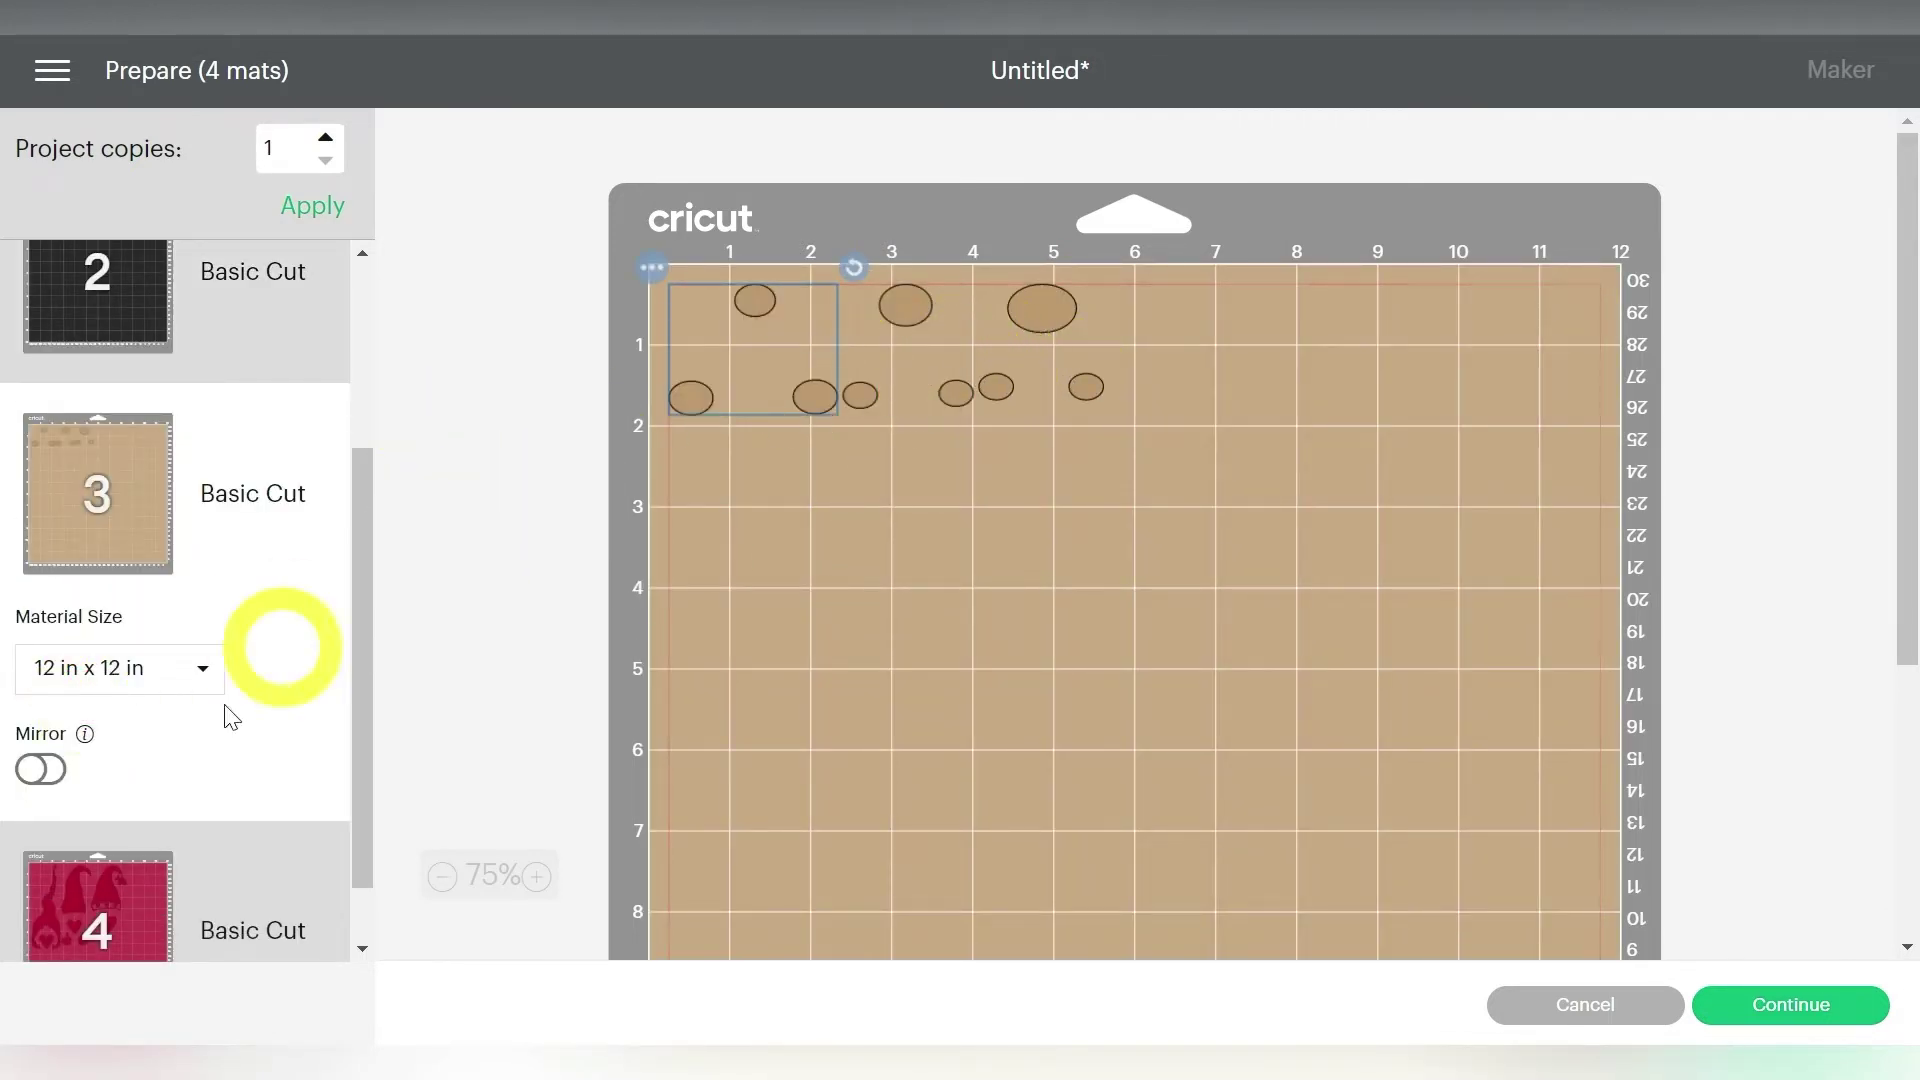
left_click(160, 905)
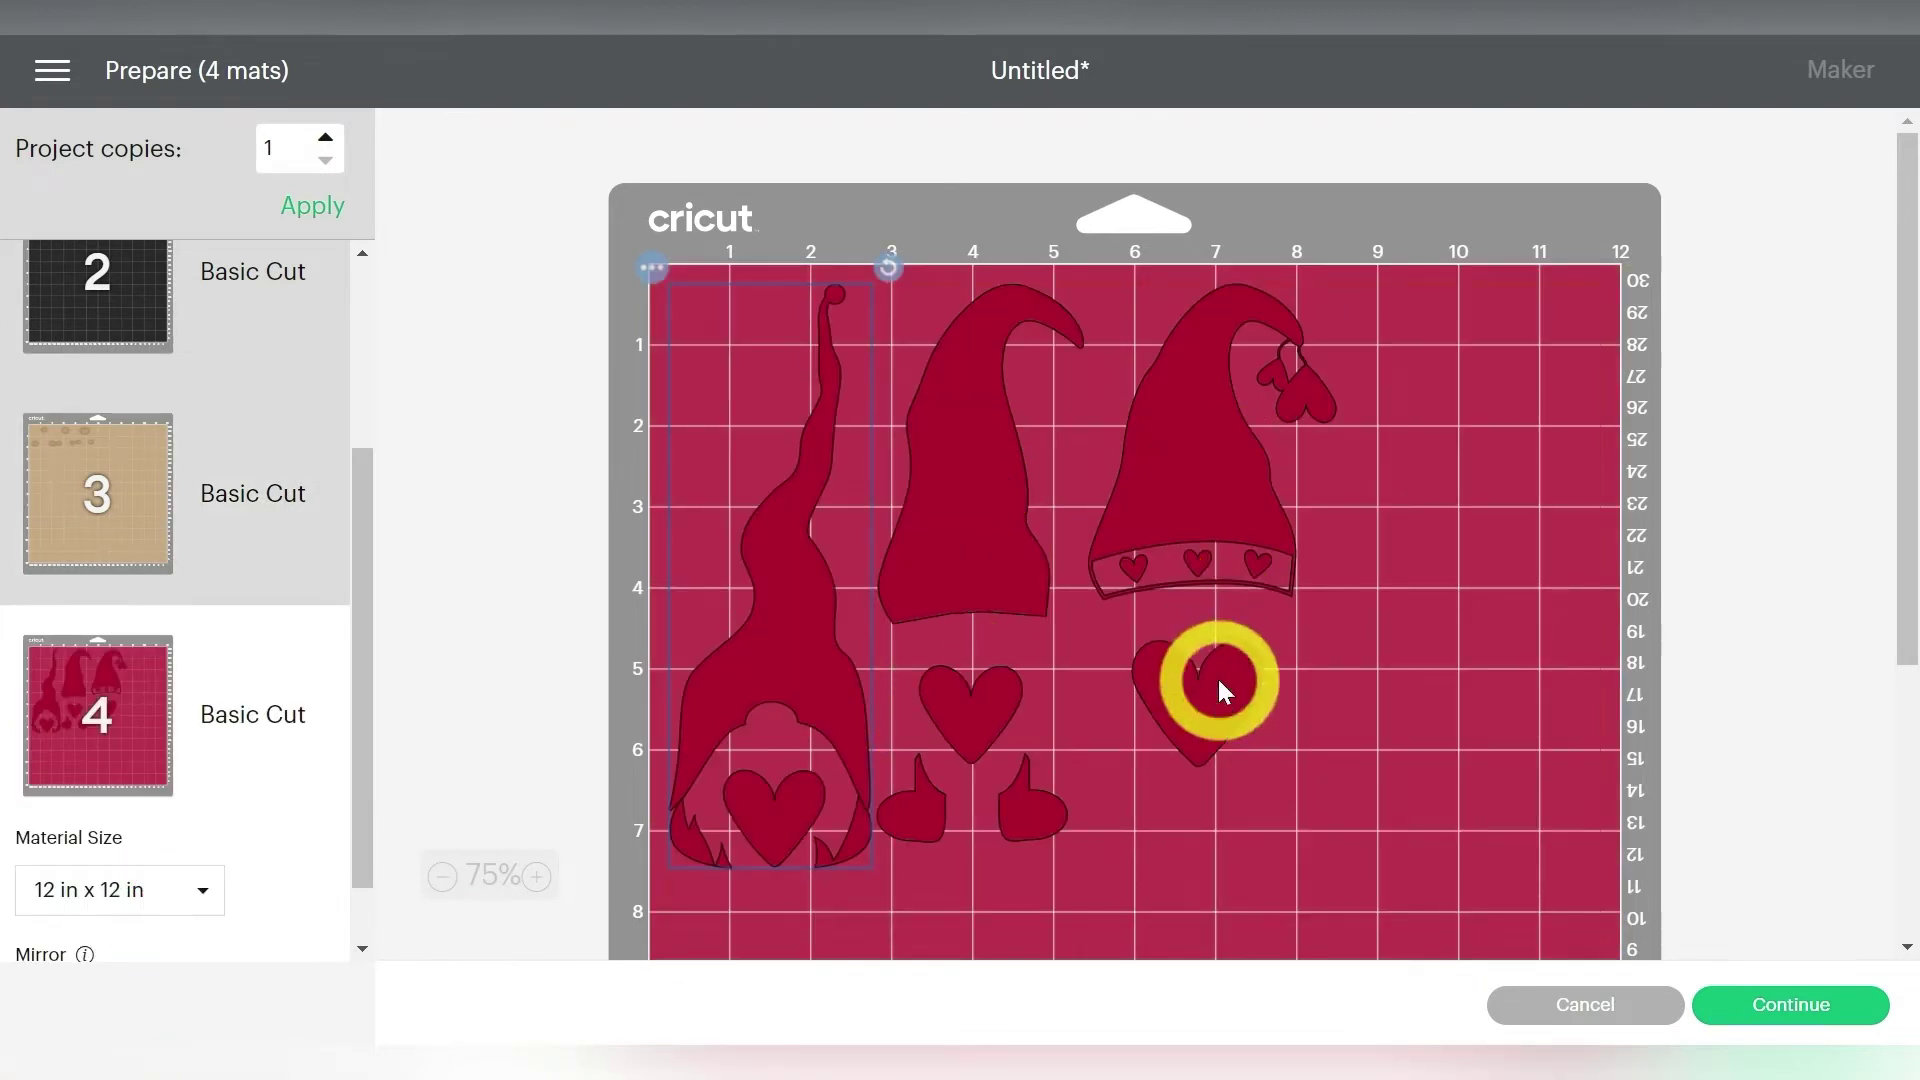
scroll(1037, 698, "down", 2)
scroll(195, 785, "down", 1)
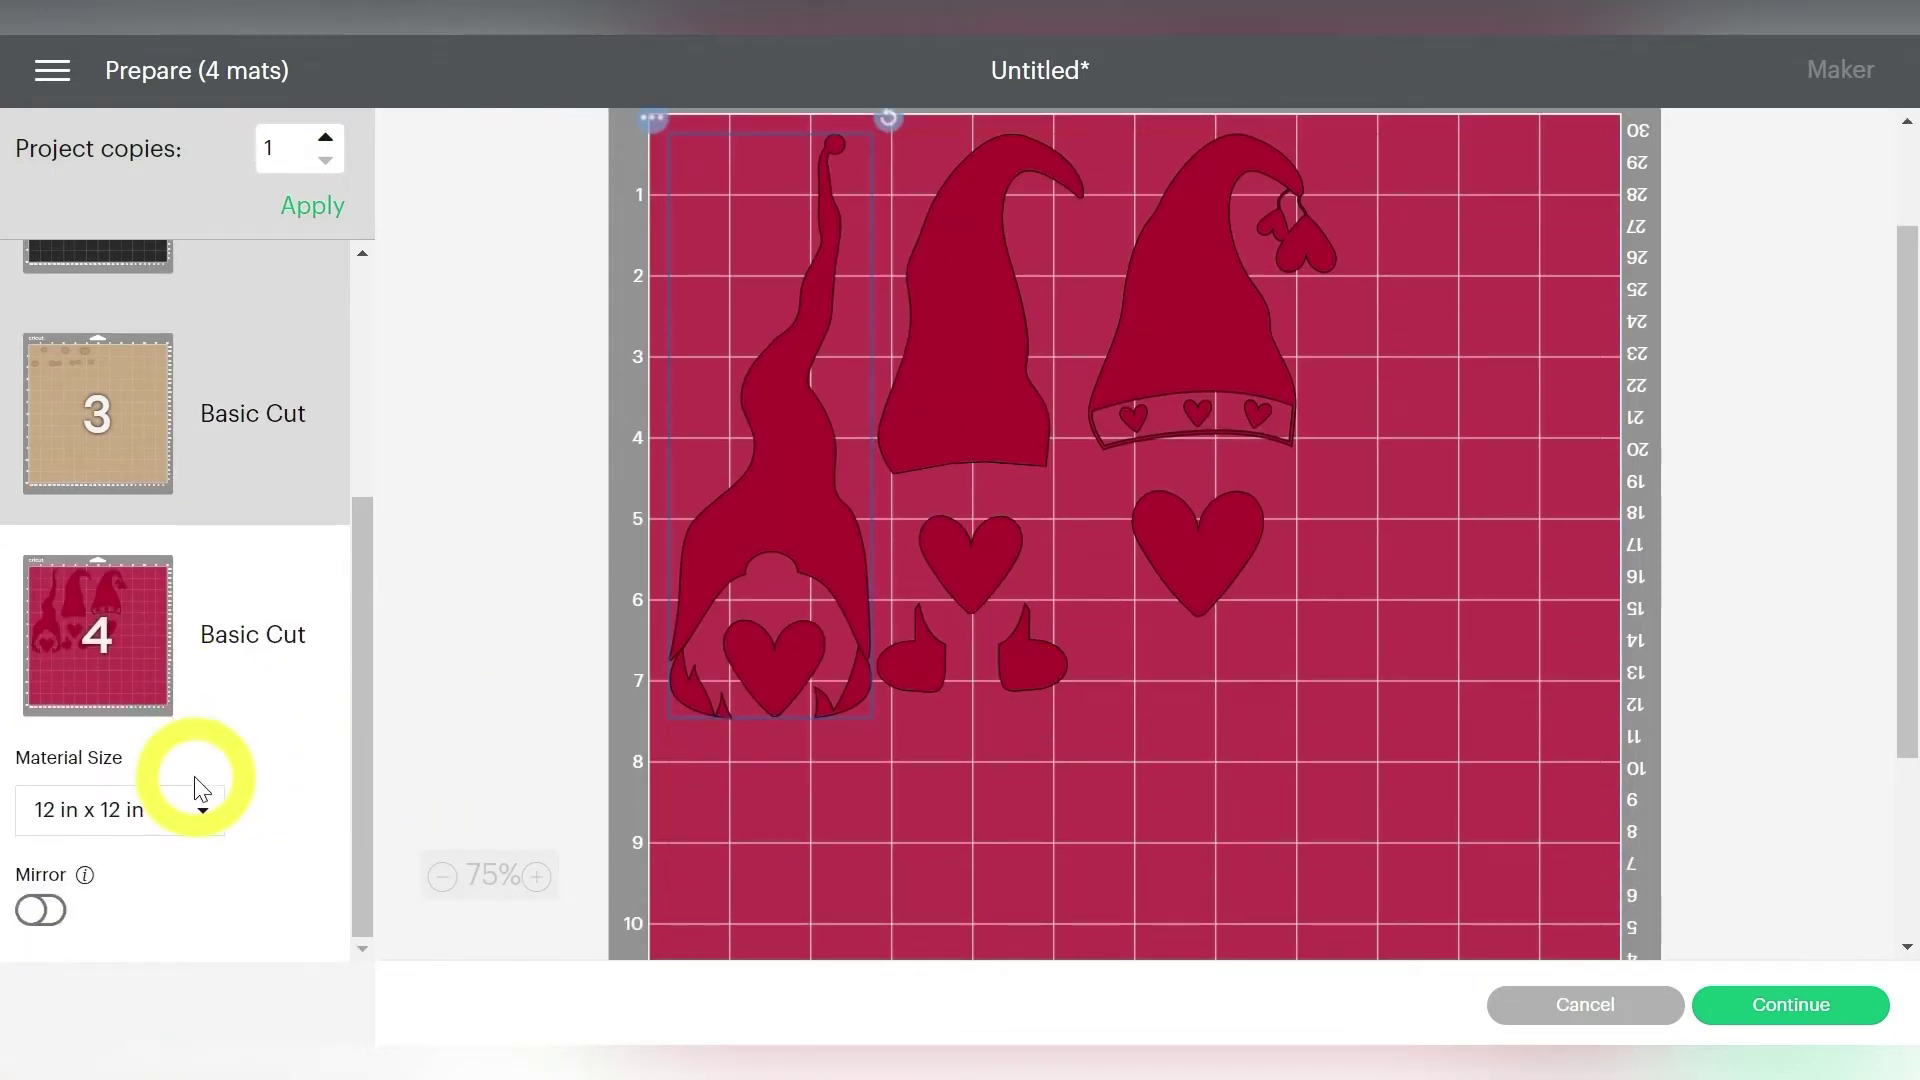
scroll(195, 785, "up", 3)
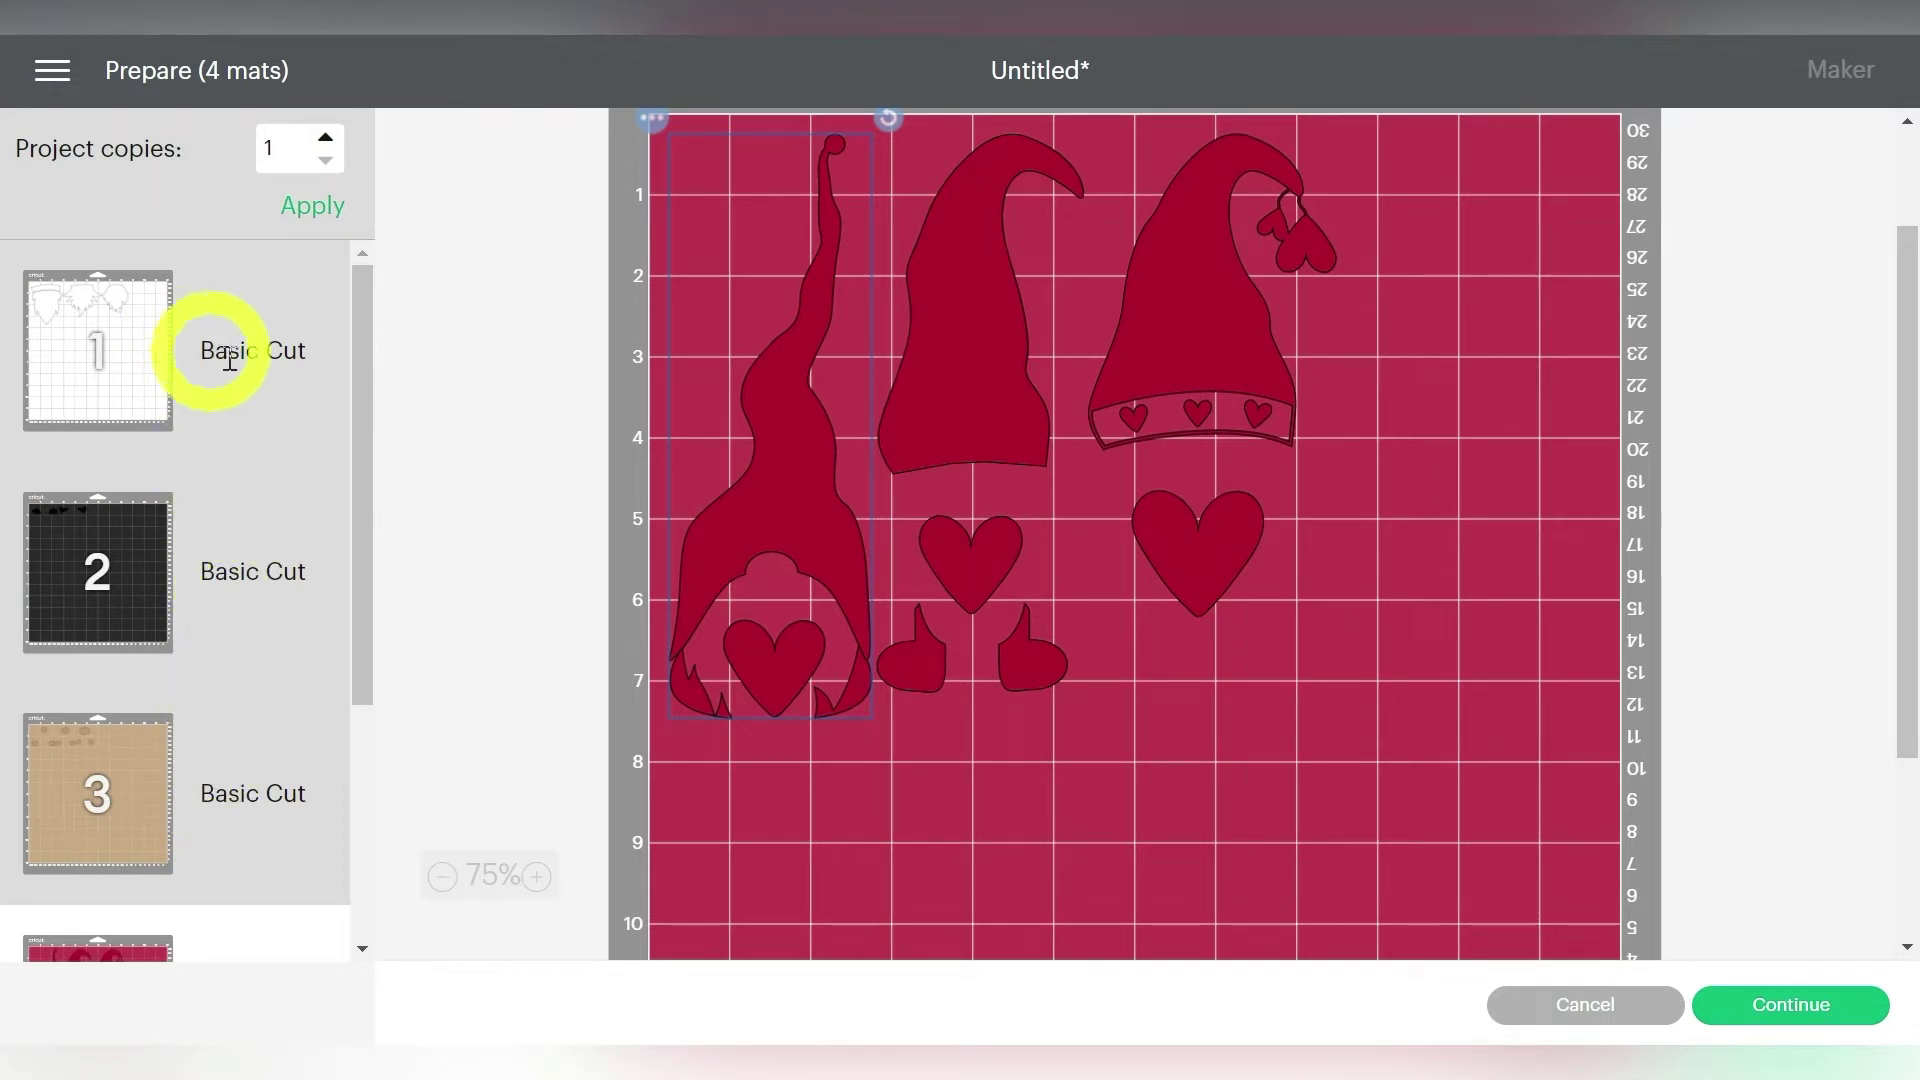
left_click(273, 437)
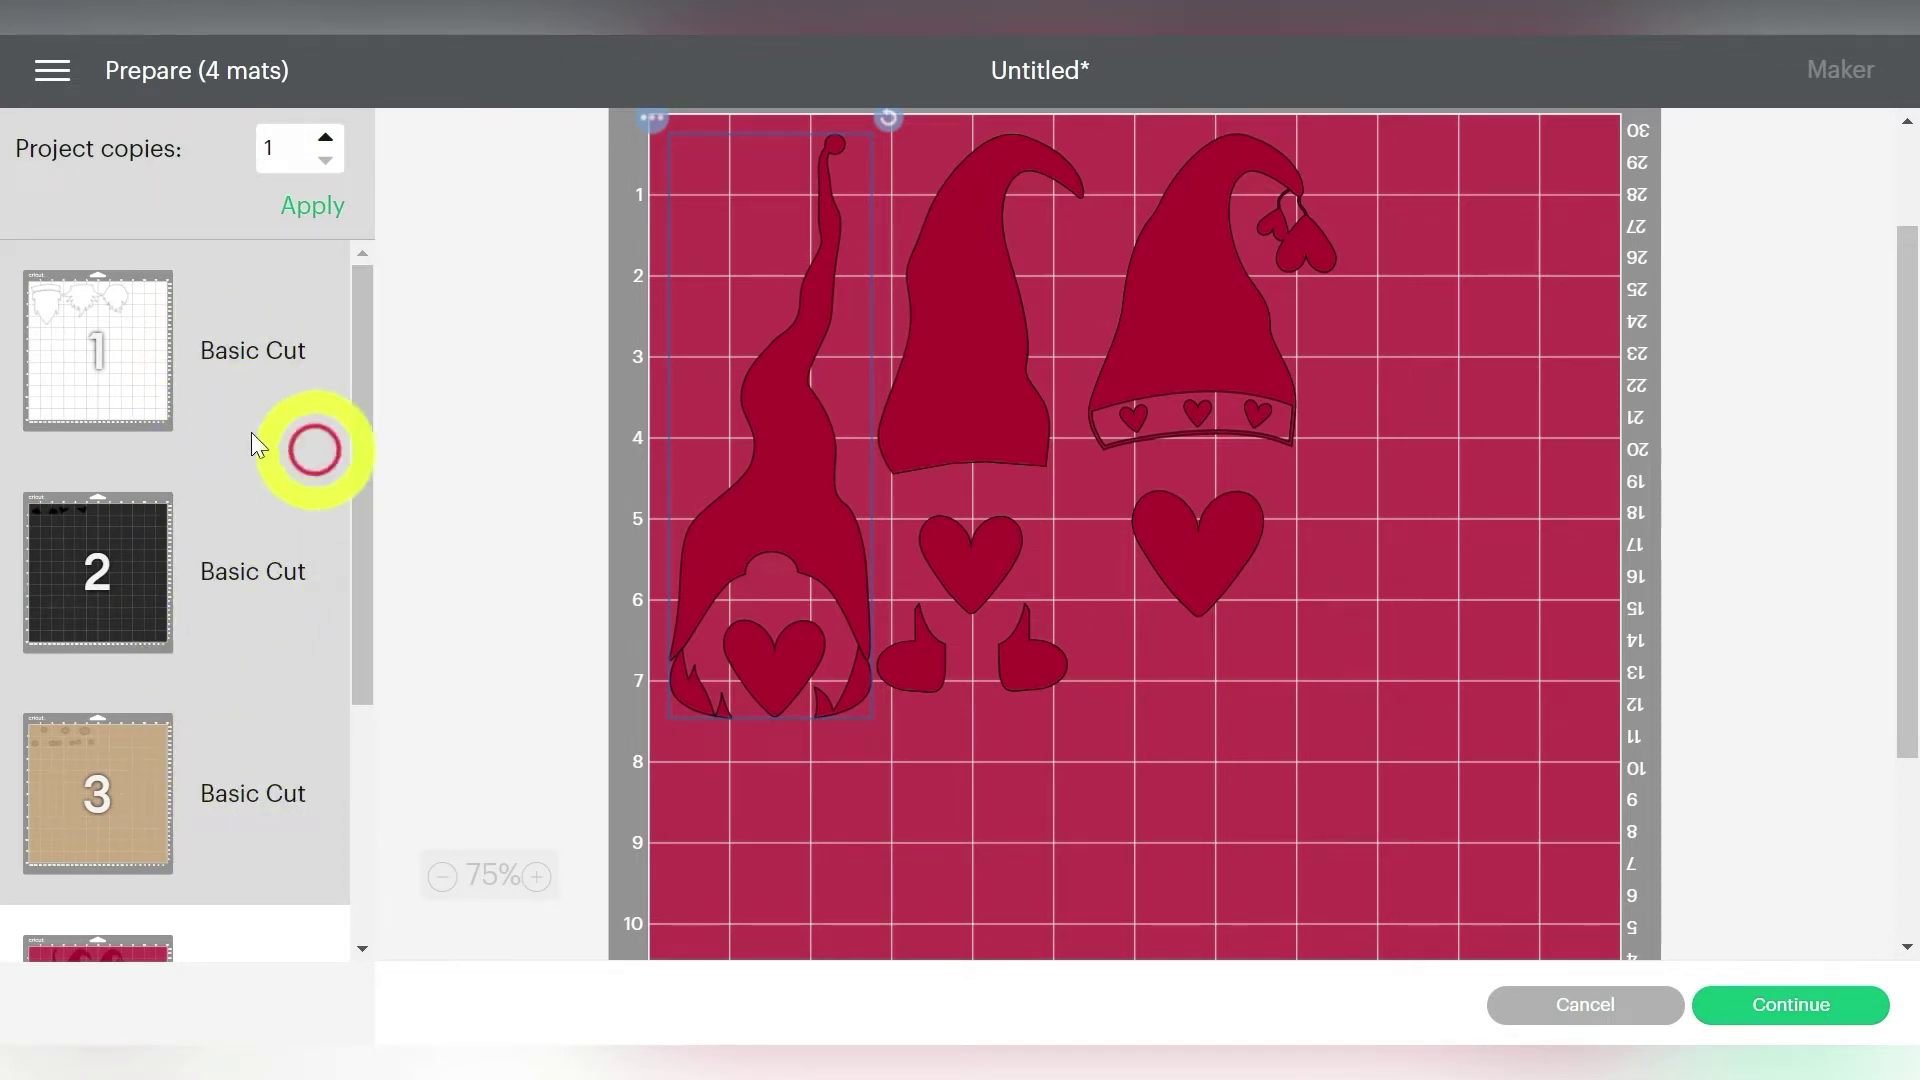
Step: Return to the white mat in the mat preview and continue to the cut setup
left_click(360, 493)
left_click(156, 392)
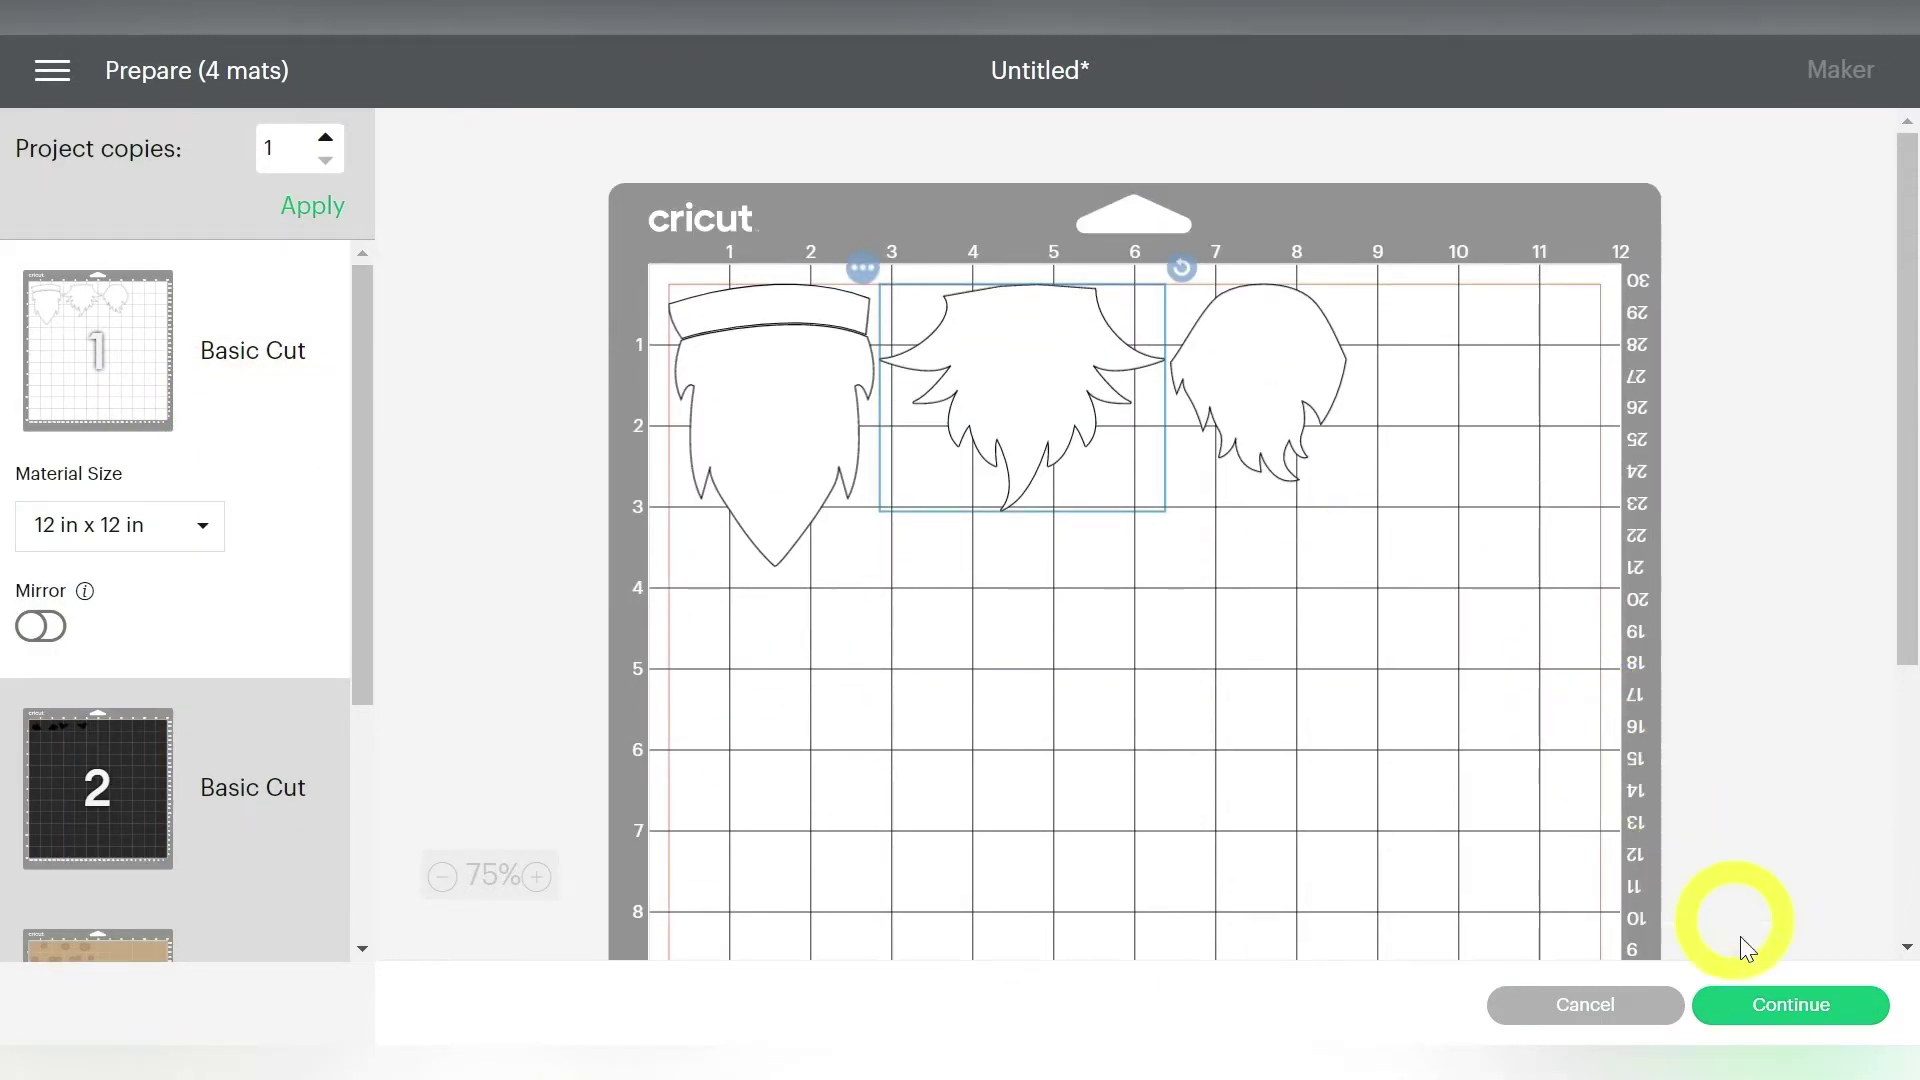
left_click(1766, 1005)
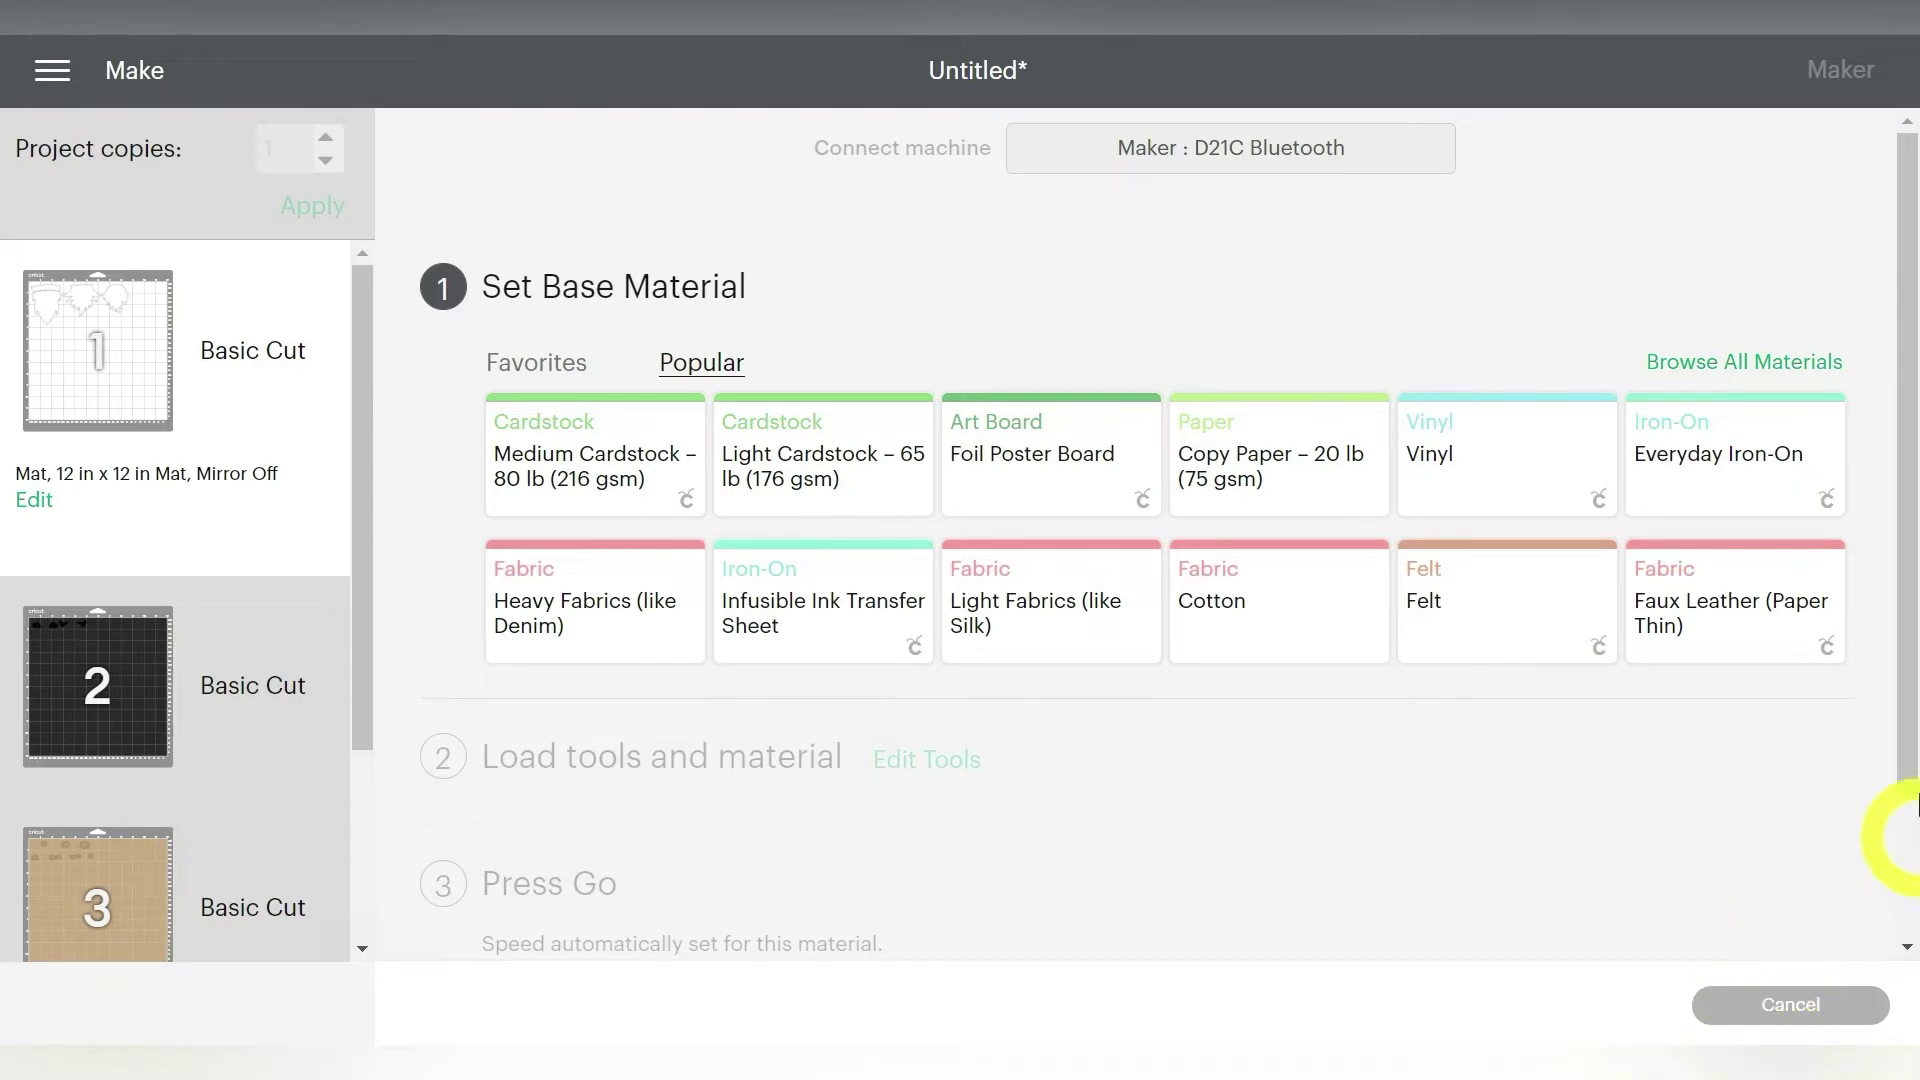
Step: Search the full material list for "premium" and set the base material to Premium Outdoor Vinyl
left_click(1707, 375)
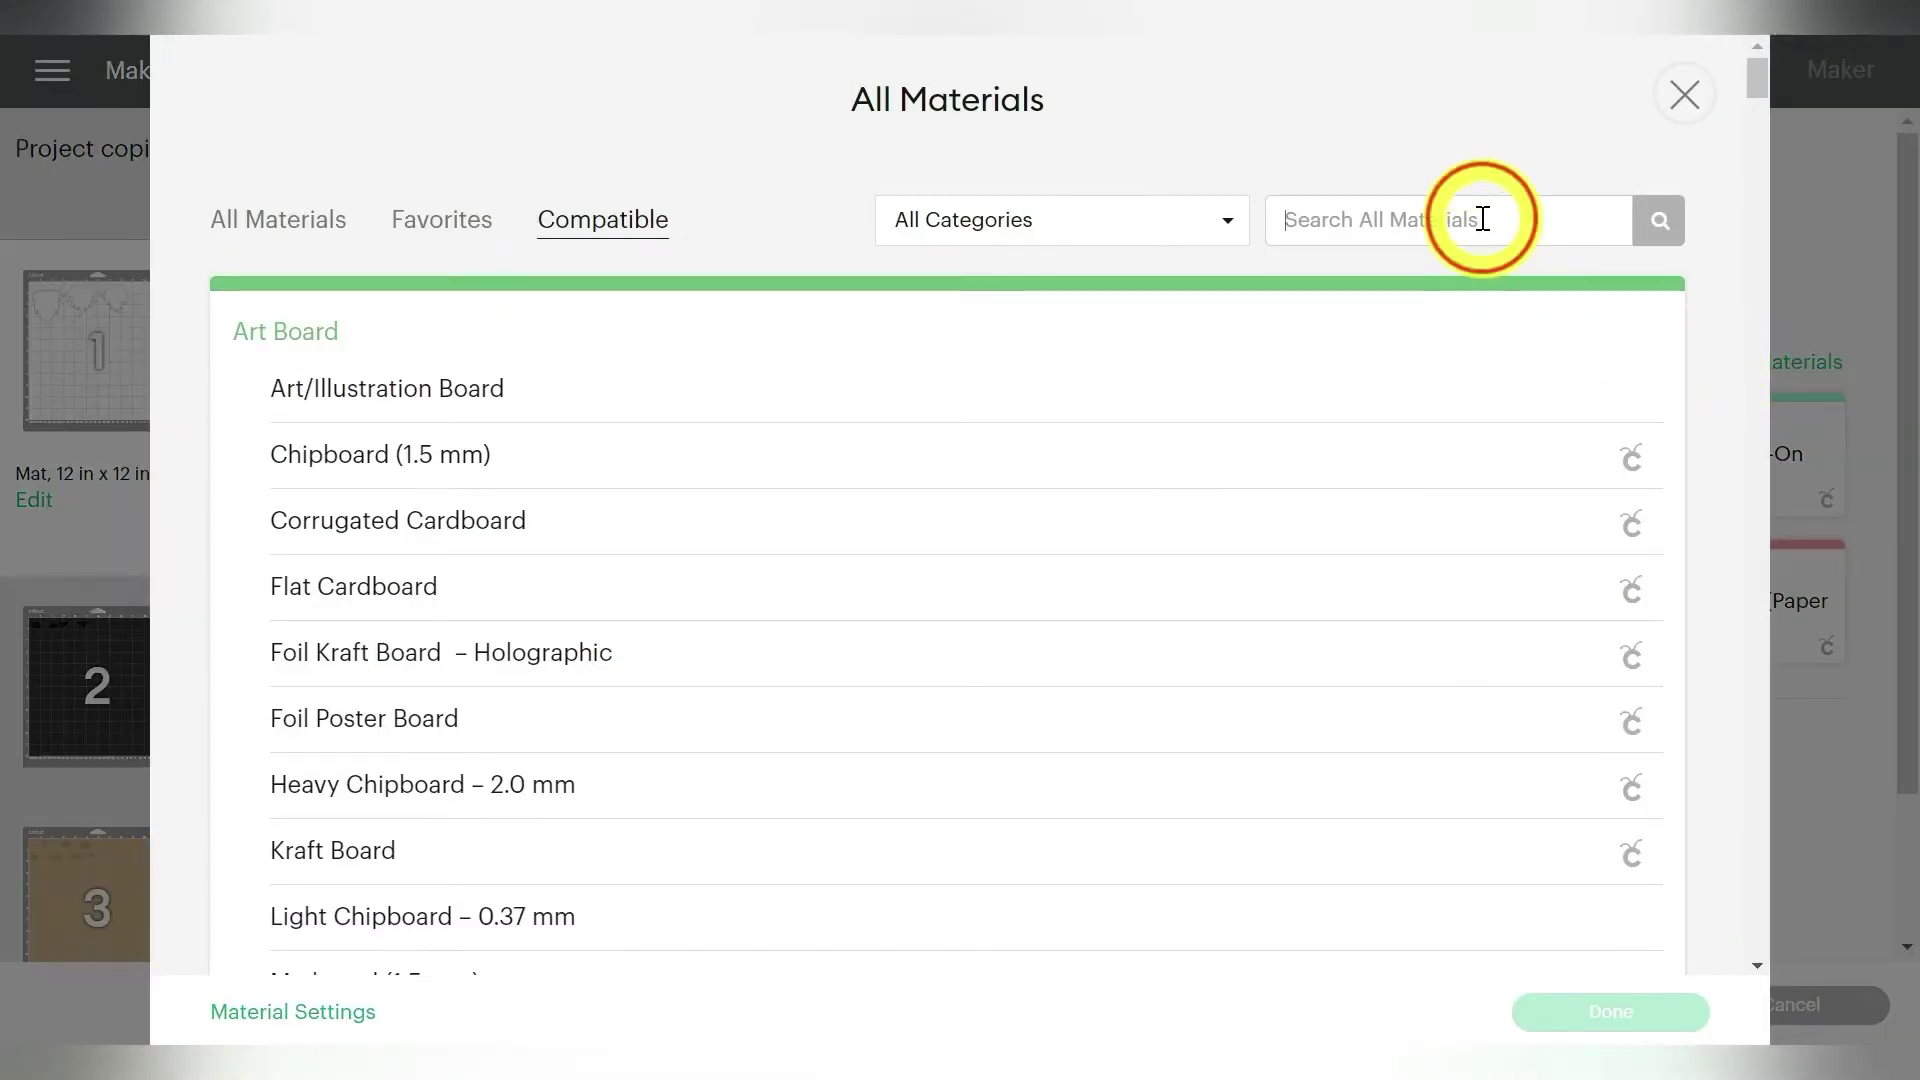
left_click(1480, 219)
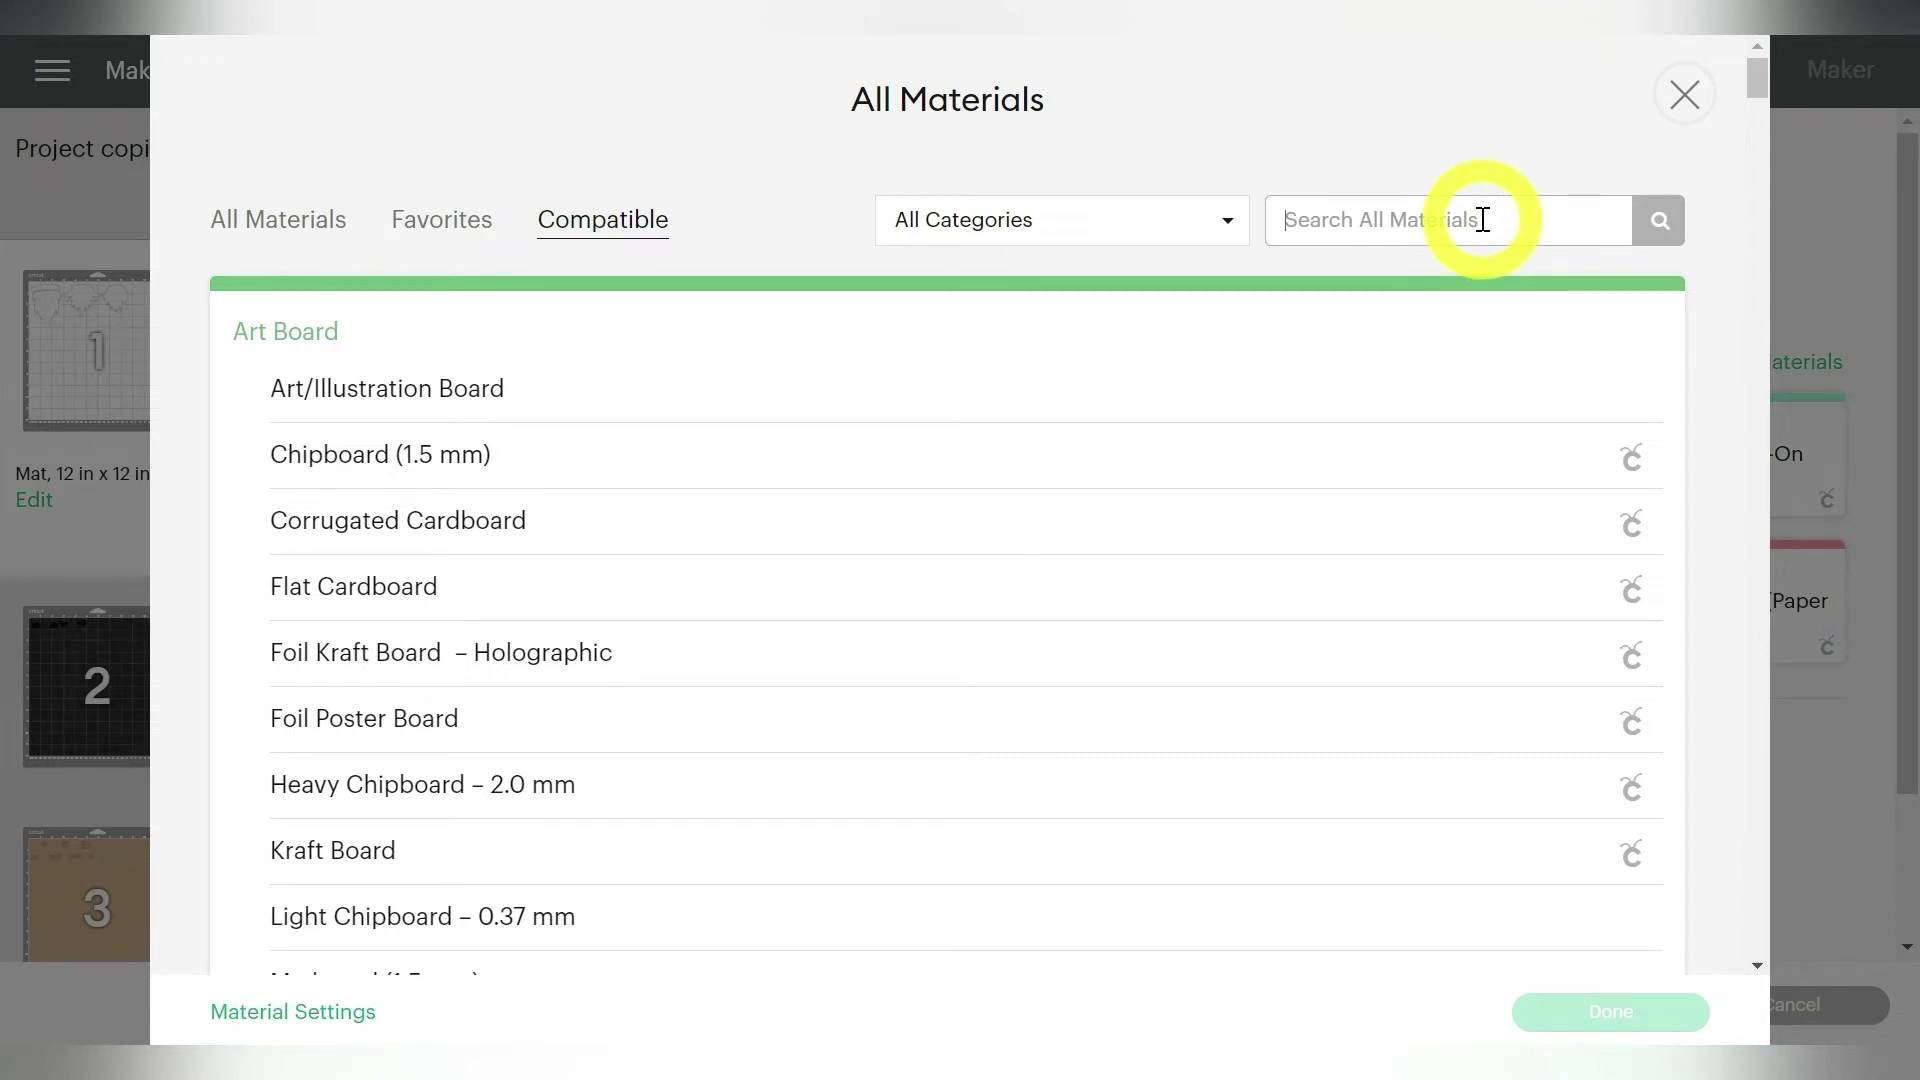
type("premium")
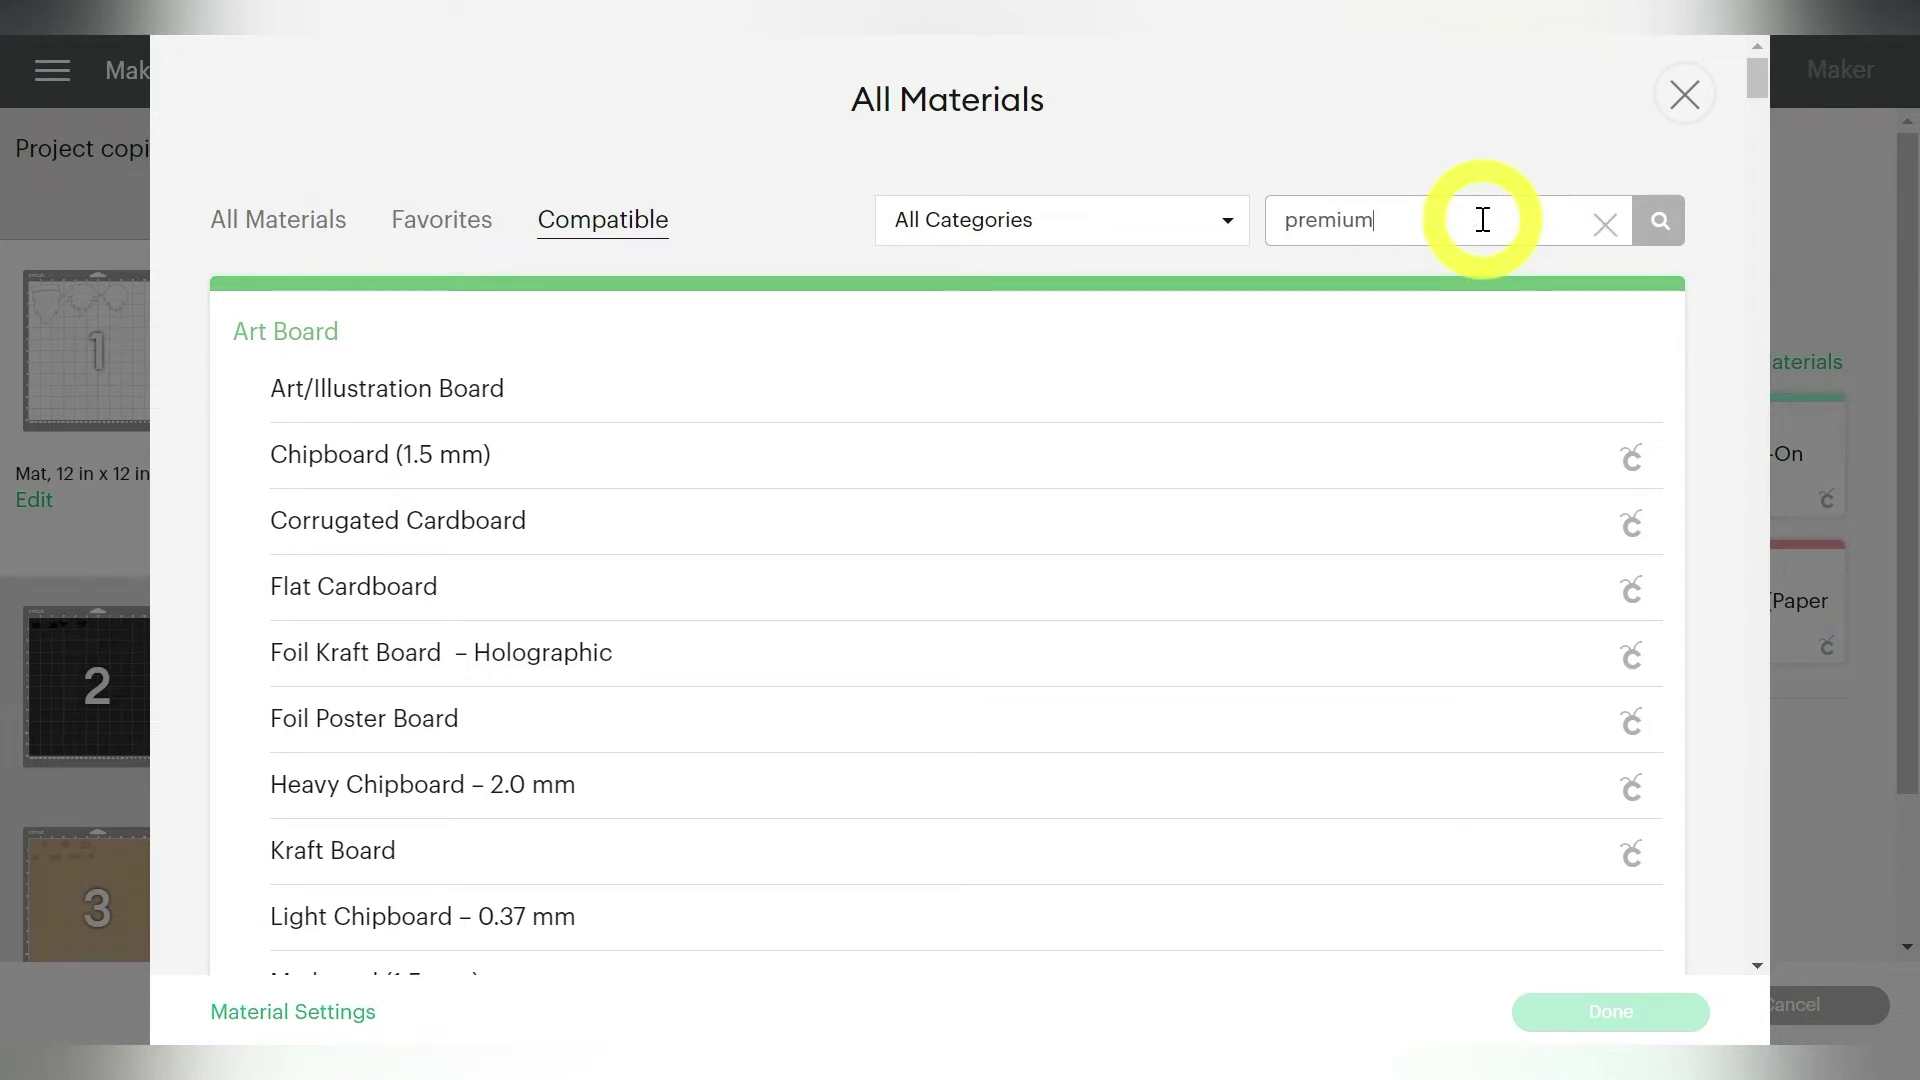
left_click(525, 363)
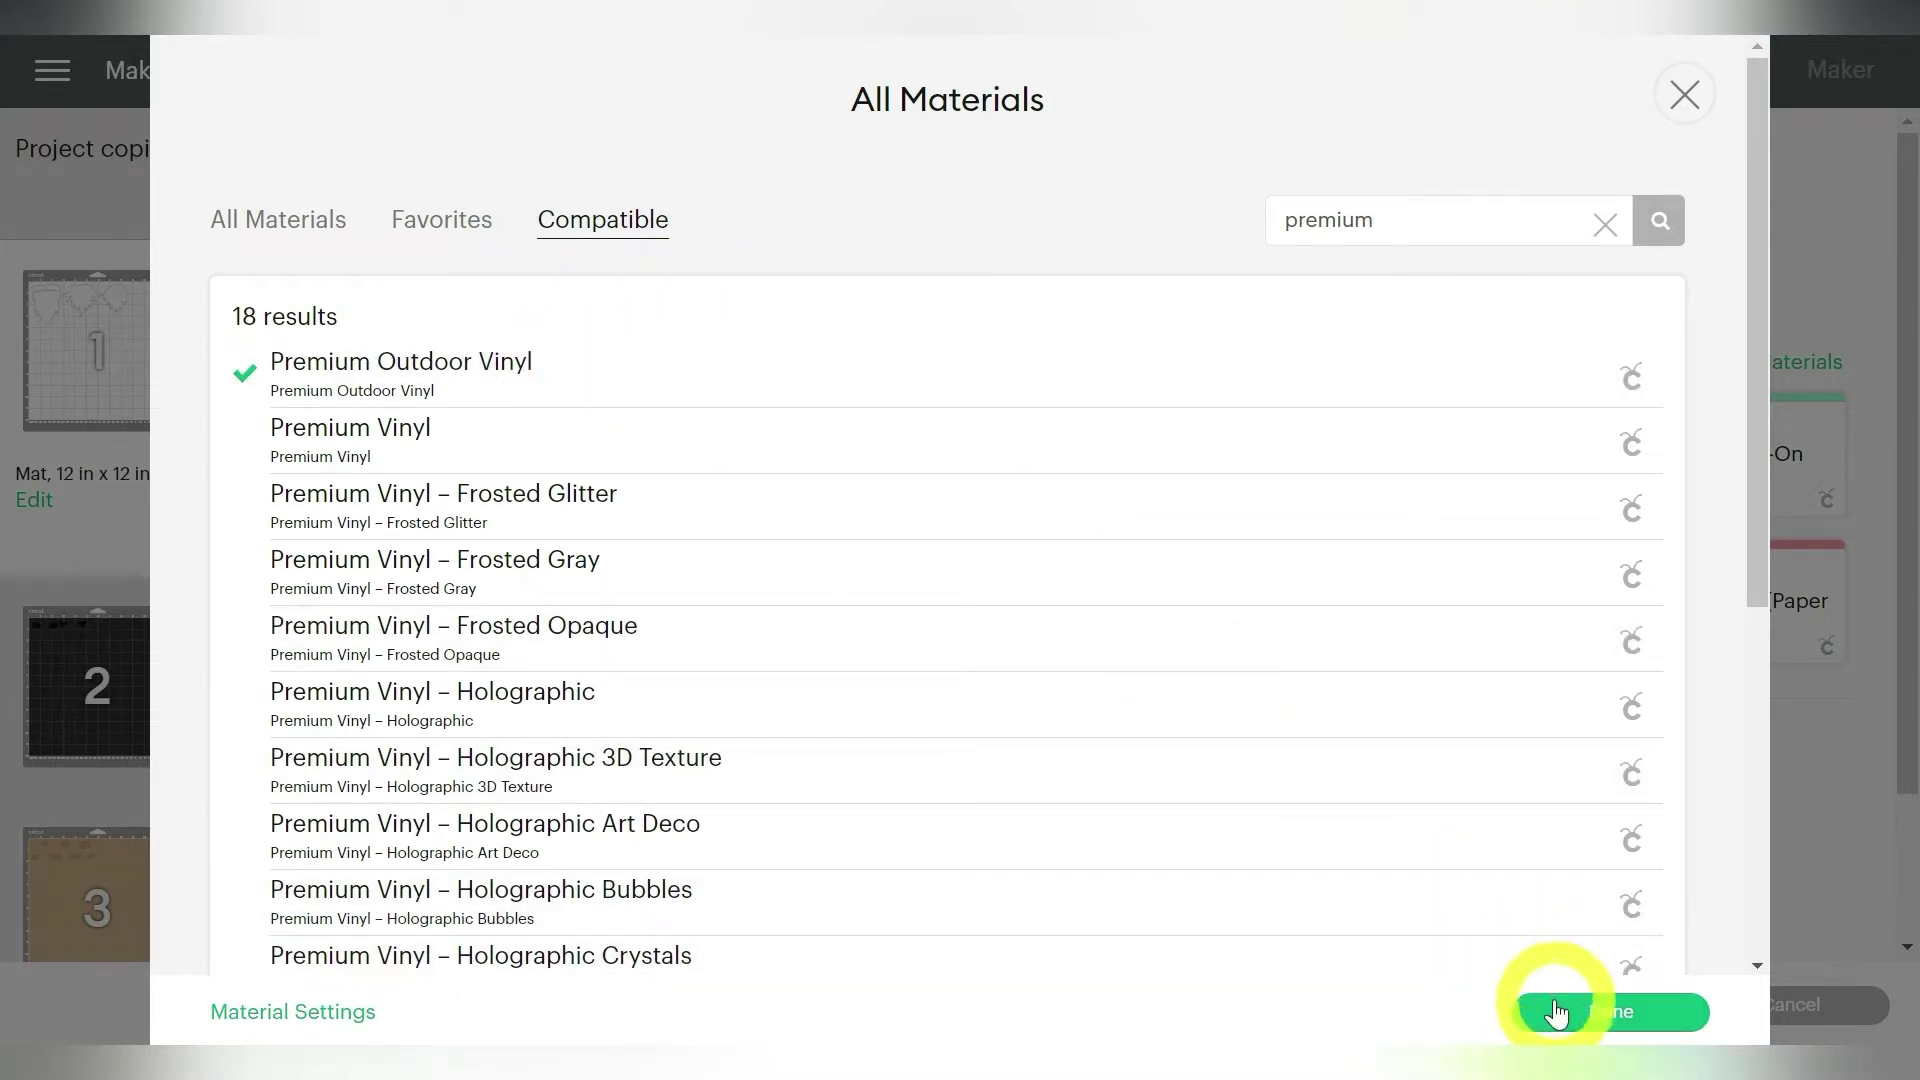
left_click(1554, 1000)
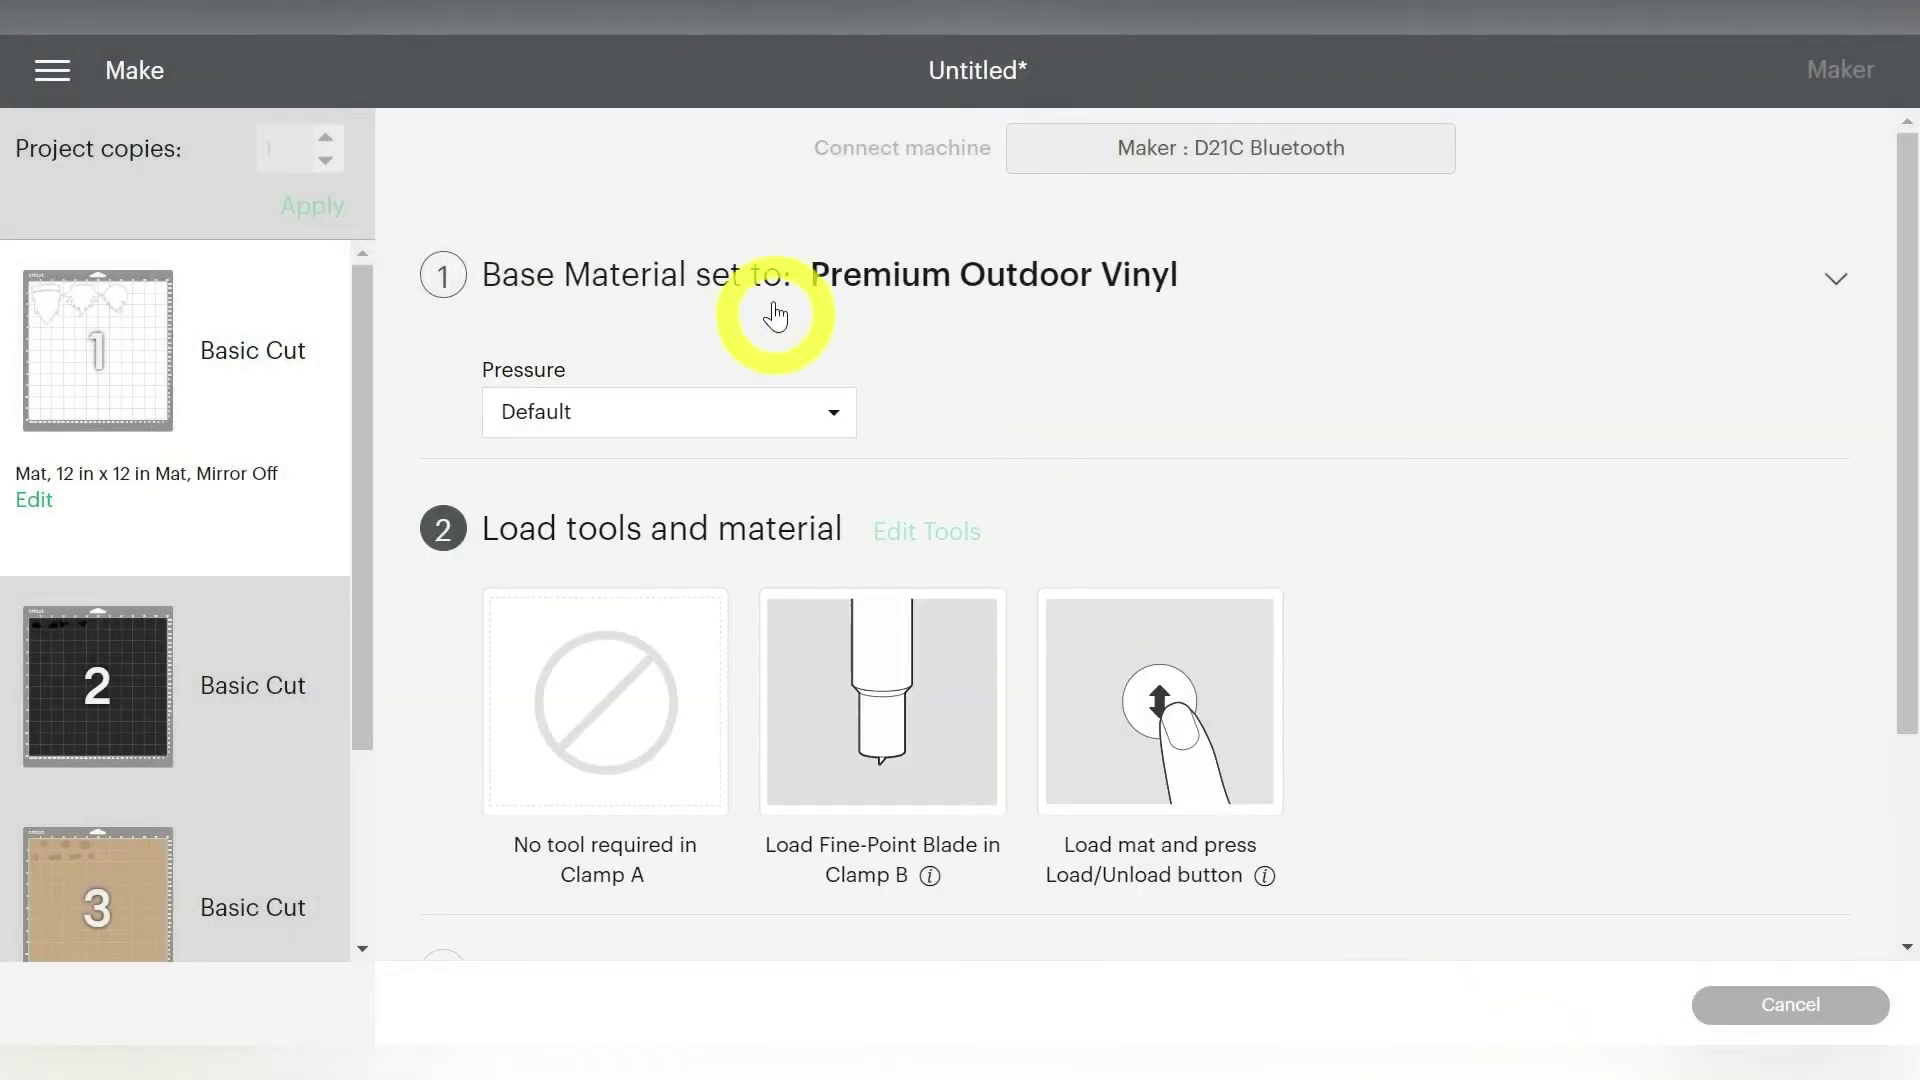
scroll(1105, 385, "down", 3)
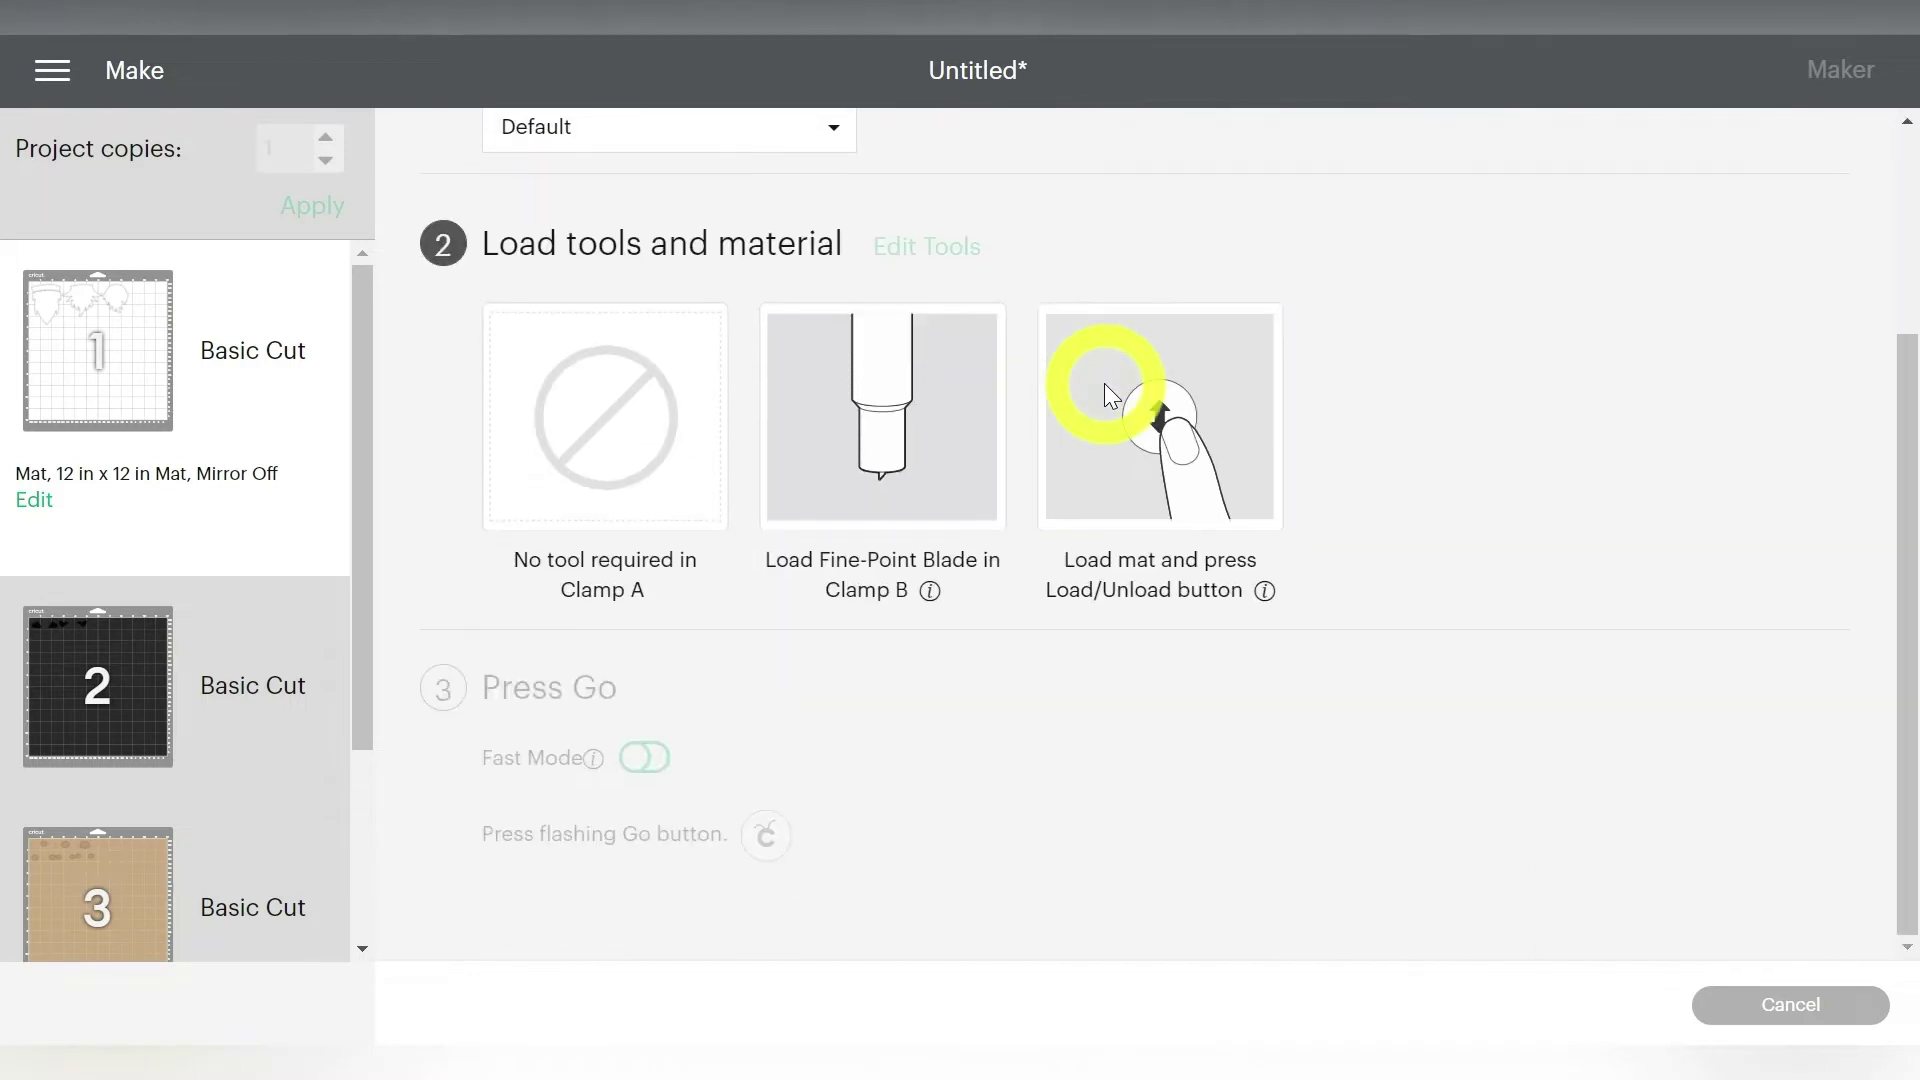